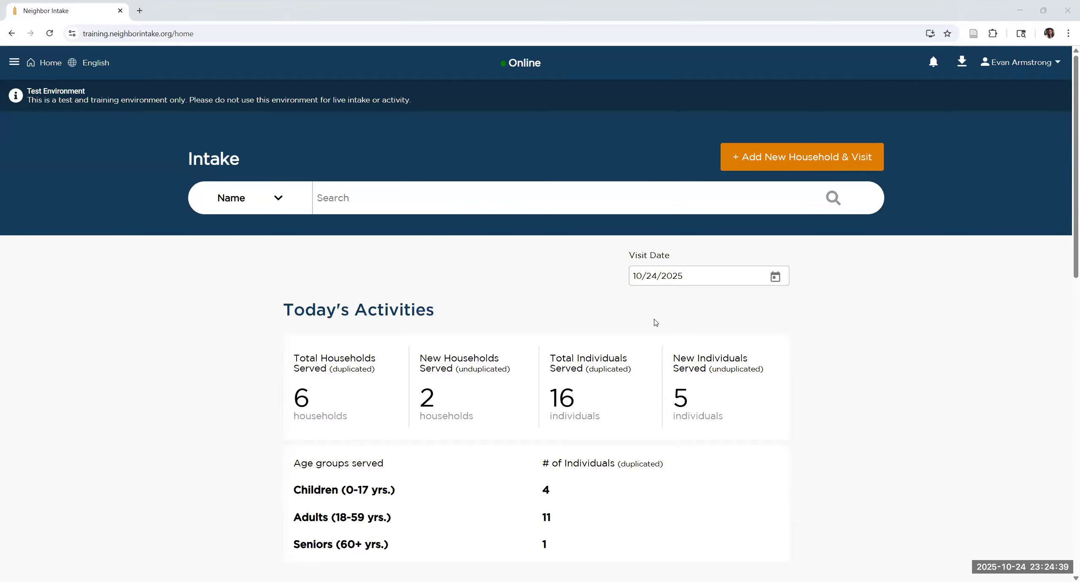
Examine the visit date calendar, today's activity figures and the distribution events listed on the home page
{"action": "left_click", "coordinate": [775, 279]}
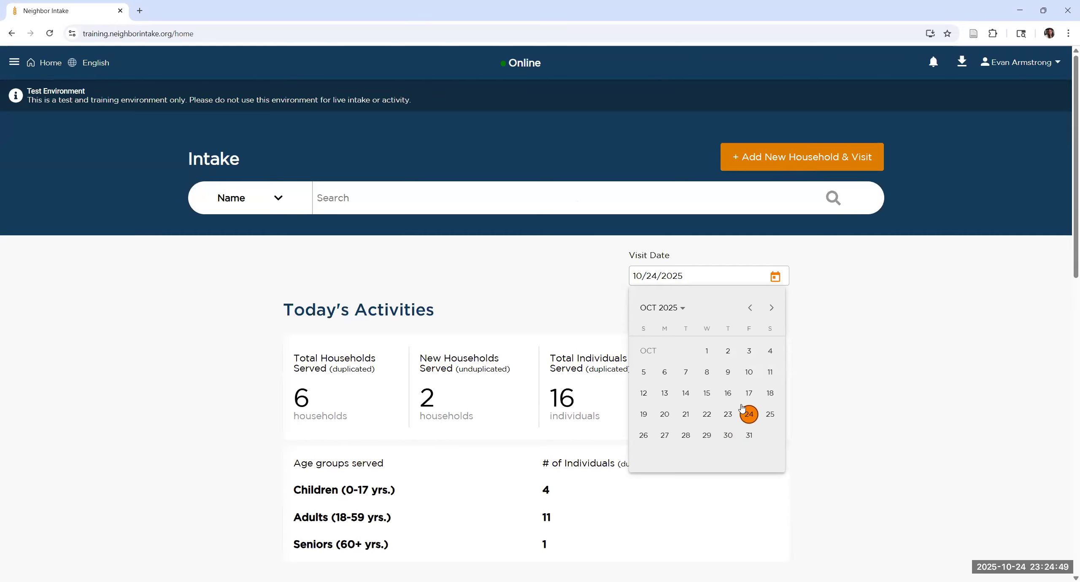
{"action": "left_click", "coordinate": [801, 309]}
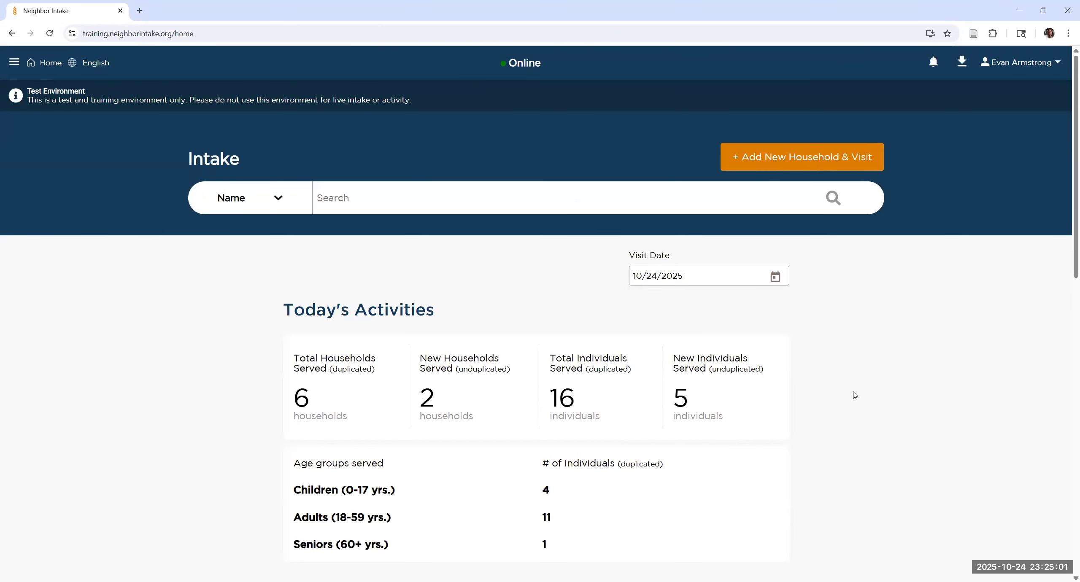
{"action": "scroll", "coordinate": [831, 396], "scroll_direction": "down", "scroll_amount": 5}
{"action": "scroll", "coordinate": [832, 398], "scroll_direction": "down", "scroll_amount": 2}
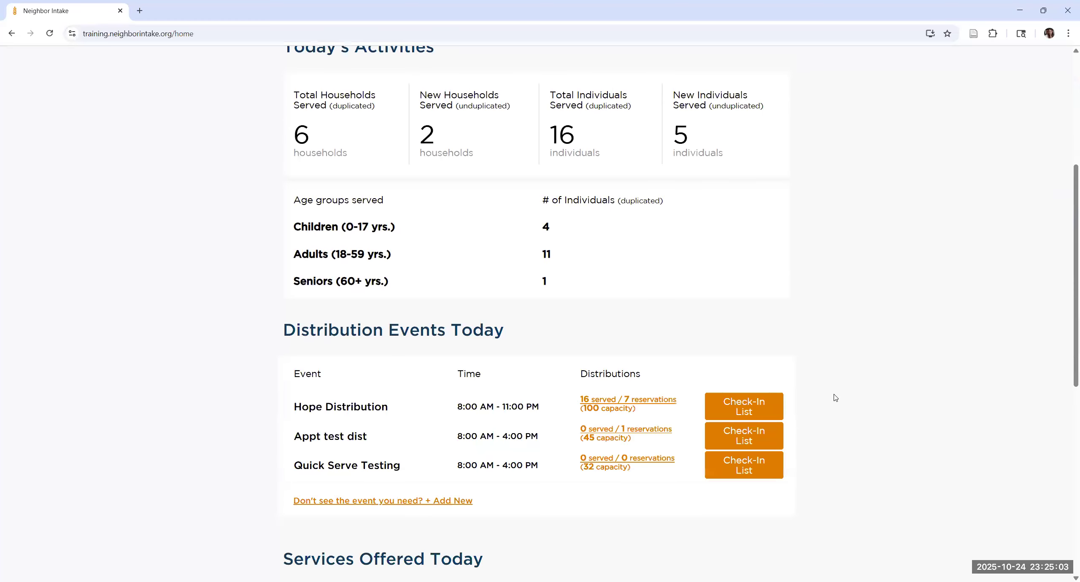
{"action": "scroll", "coordinate": [832, 398], "scroll_direction": "up", "scroll_amount": 7}
{"action": "scroll", "coordinate": [940, 435], "scroll_direction": "down", "scroll_amount": 8}
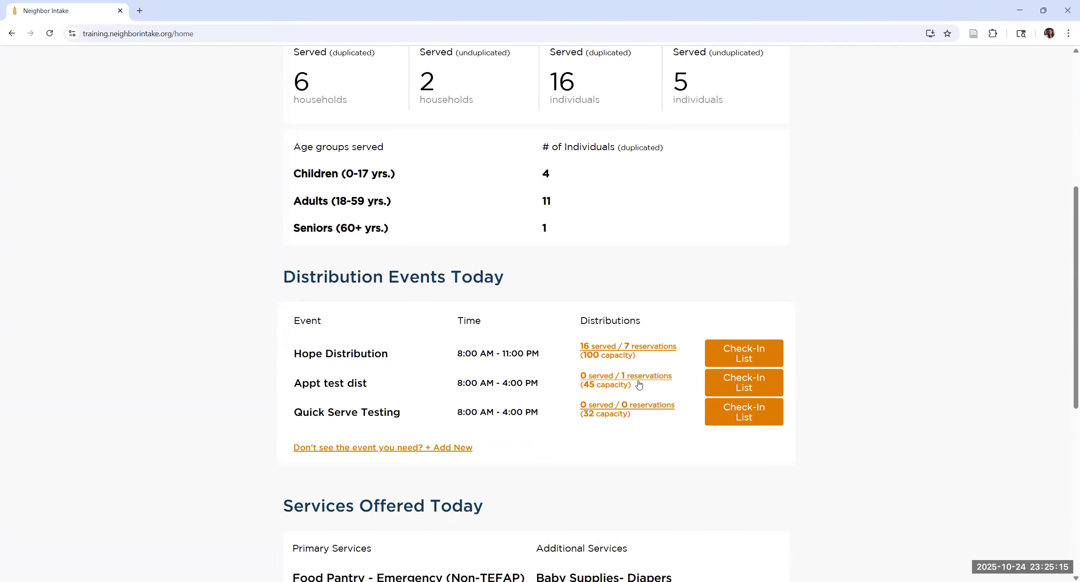
{"action": "scroll", "coordinate": [438, 431], "scroll_direction": "up", "scroll_amount": 7}
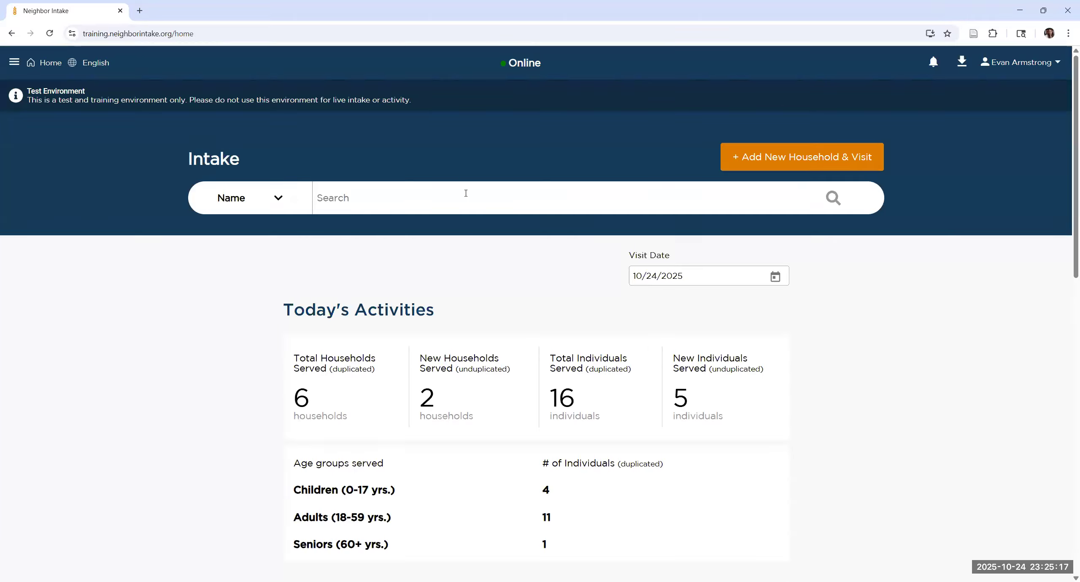
Examine the search categories available for finding a household
{"action": "left_click", "coordinate": [465, 193]}
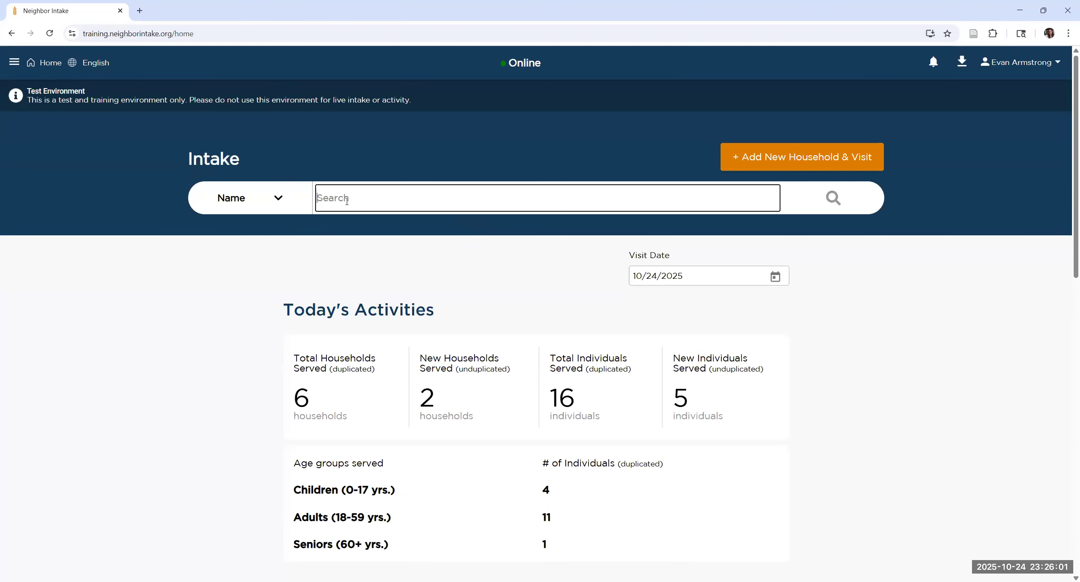
{"action": "left_click", "coordinate": [284, 199]}
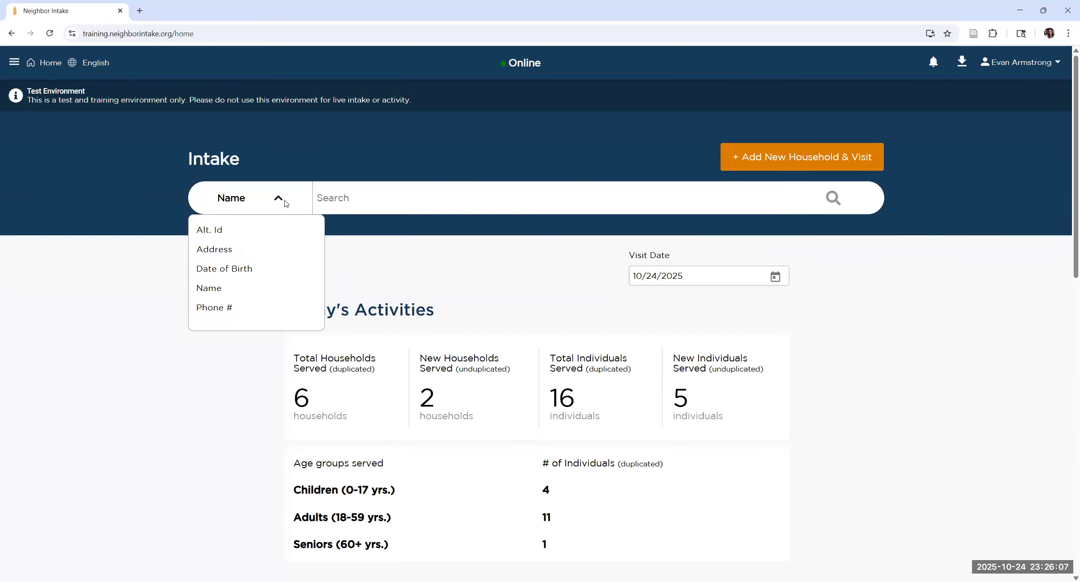
{"action": "left_click", "coordinate": [315, 207]}
{"action": "left_click", "coordinate": [336, 201]}
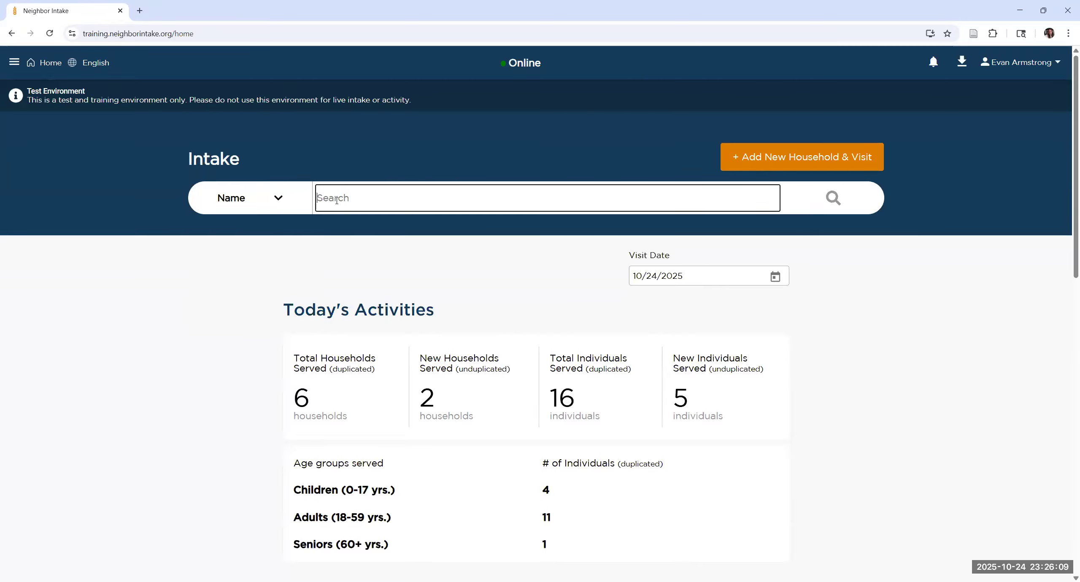
{"action": "left_click", "coordinate": [280, 199]}
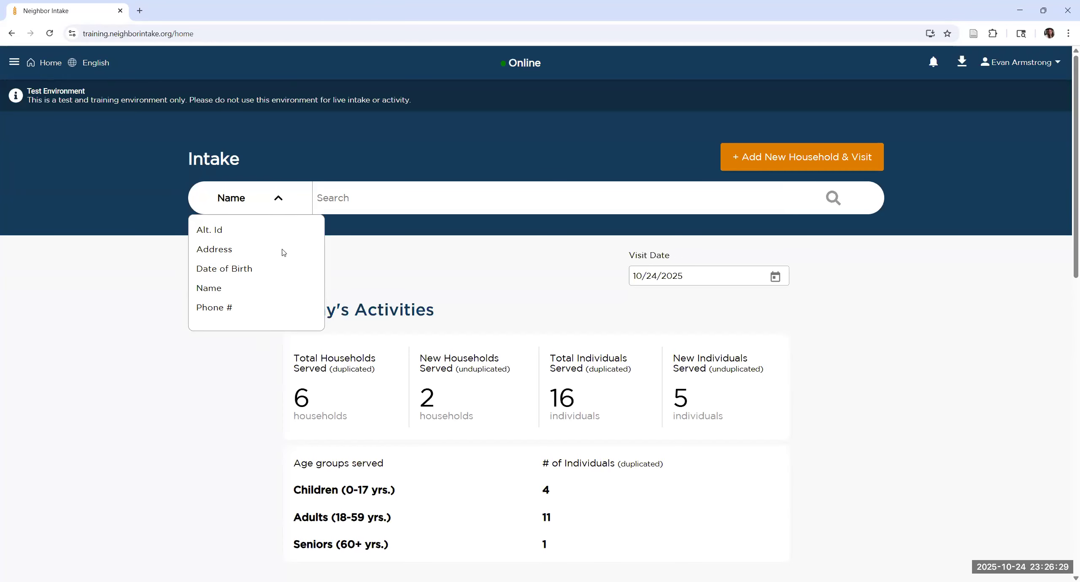
Search households by name for "mou, mic" and look through the first matching records
{"action": "left_click", "coordinate": [352, 192]}
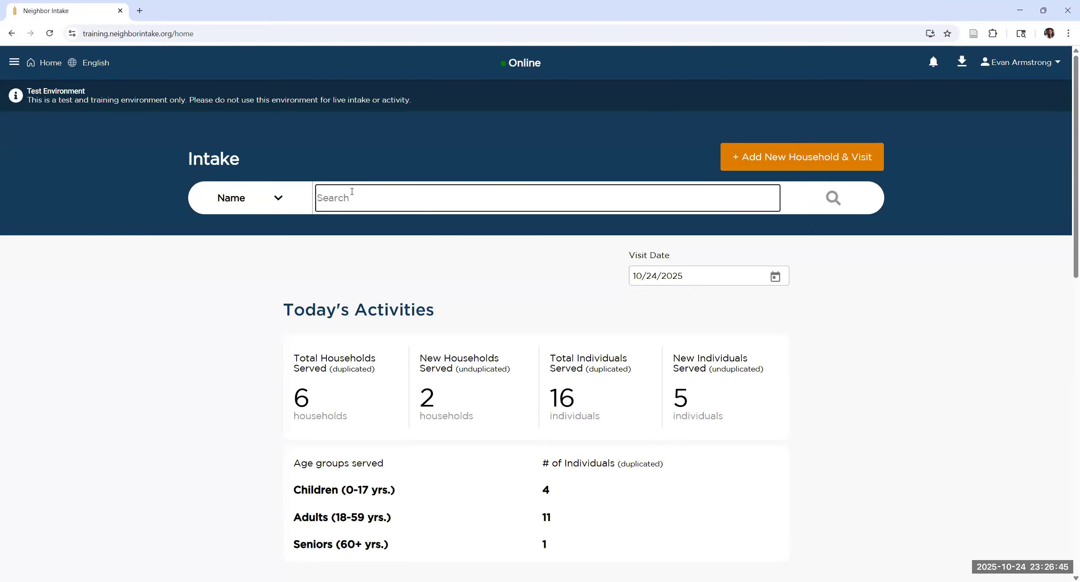
{"action": "type", "text": "mou, mic"}
{"action": "key", "text": "Return"}
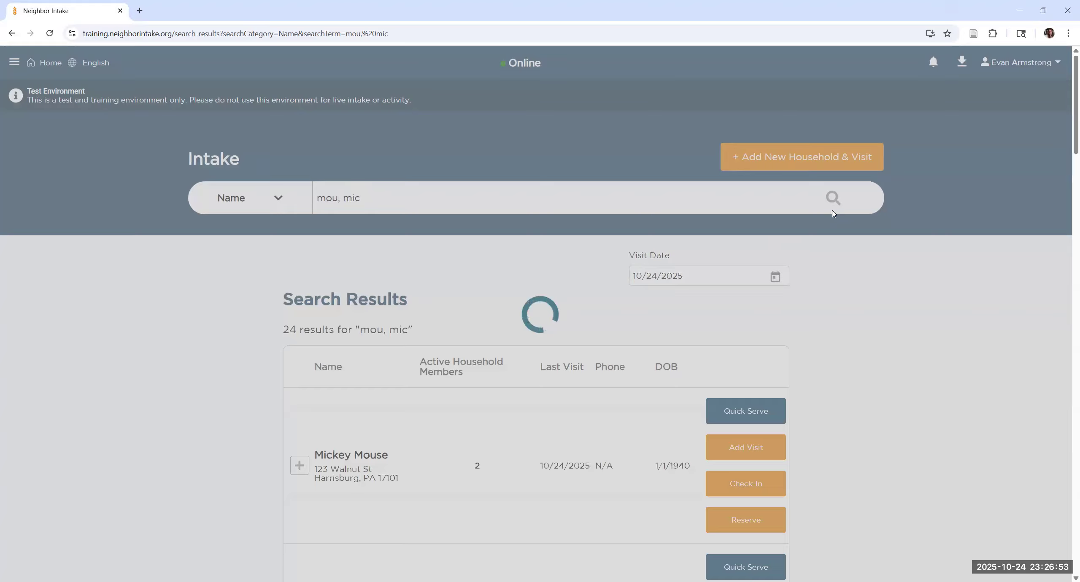
{"action": "scroll", "coordinate": [616, 403], "scroll_direction": "down", "scroll_amount": 5}
{"action": "scroll", "coordinate": [614, 399], "scroll_direction": "up", "scroll_amount": 5}
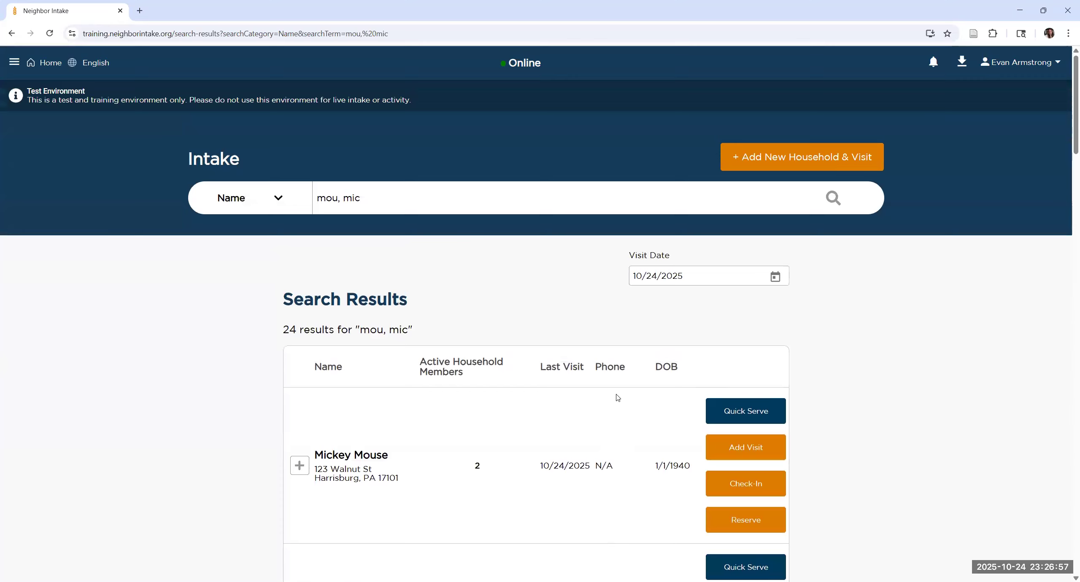
{"action": "scroll", "coordinate": [615, 398], "scroll_direction": "down", "scroll_amount": 5}
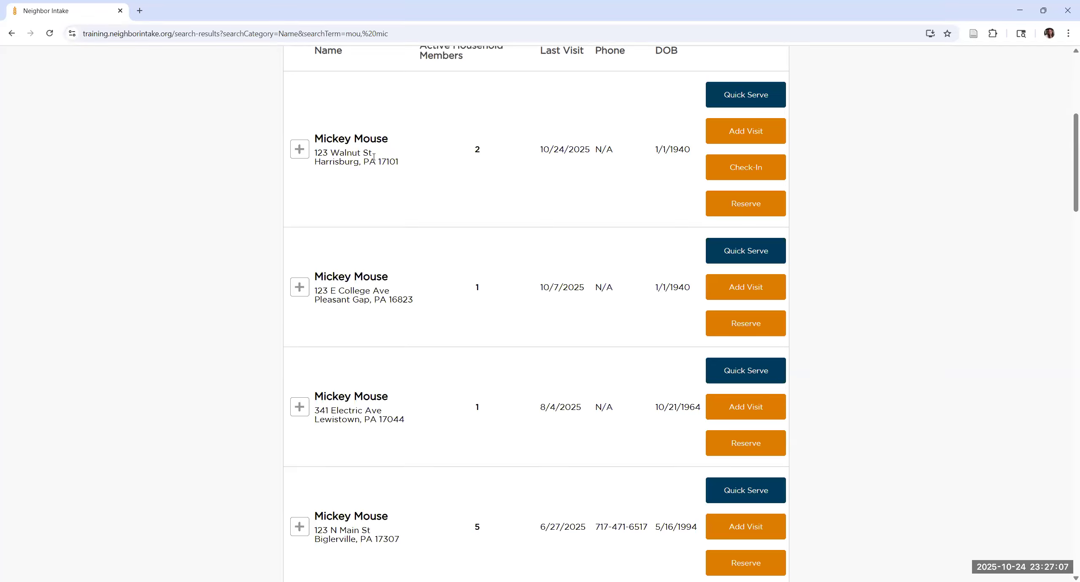
{"action": "scroll", "coordinate": [485, 146], "scroll_direction": "up", "scroll_amount": 1}
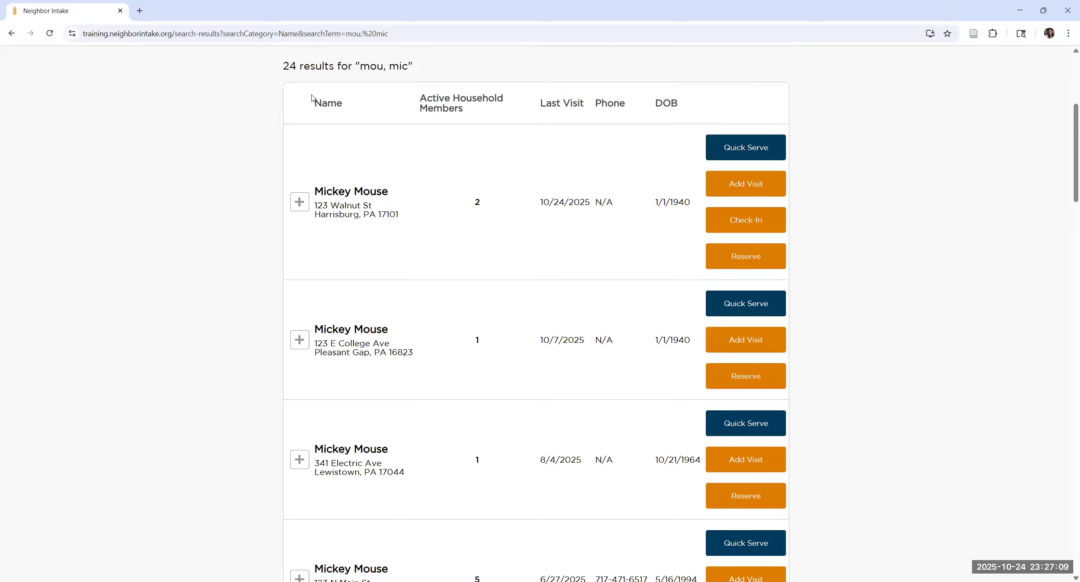
Examine the expanded details of the first matching household, collapse them and look through the remaining search results
{"action": "left_click", "coordinate": [301, 202]}
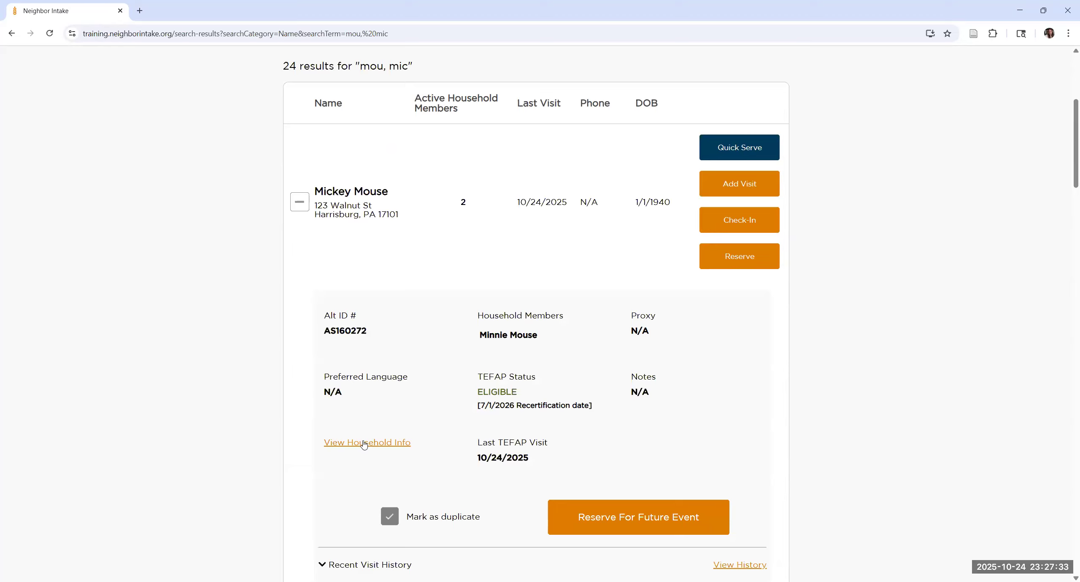
{"action": "left_click", "coordinate": [300, 202]}
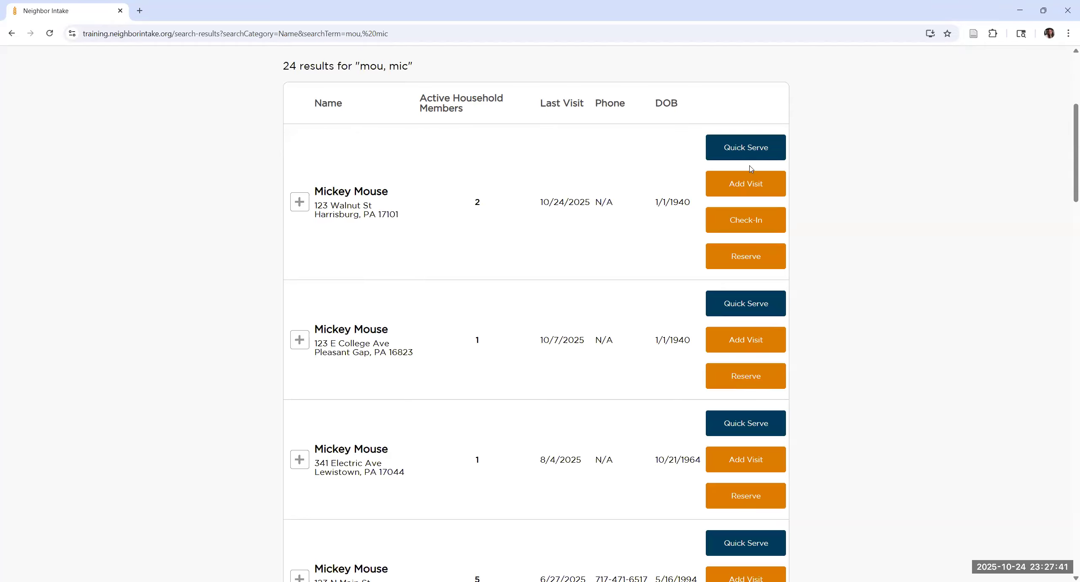
{"action": "scroll", "coordinate": [454, 362], "scroll_direction": "down", "scroll_amount": 4}
{"action": "scroll", "coordinate": [460, 369], "scroll_direction": "down", "scroll_amount": 12}
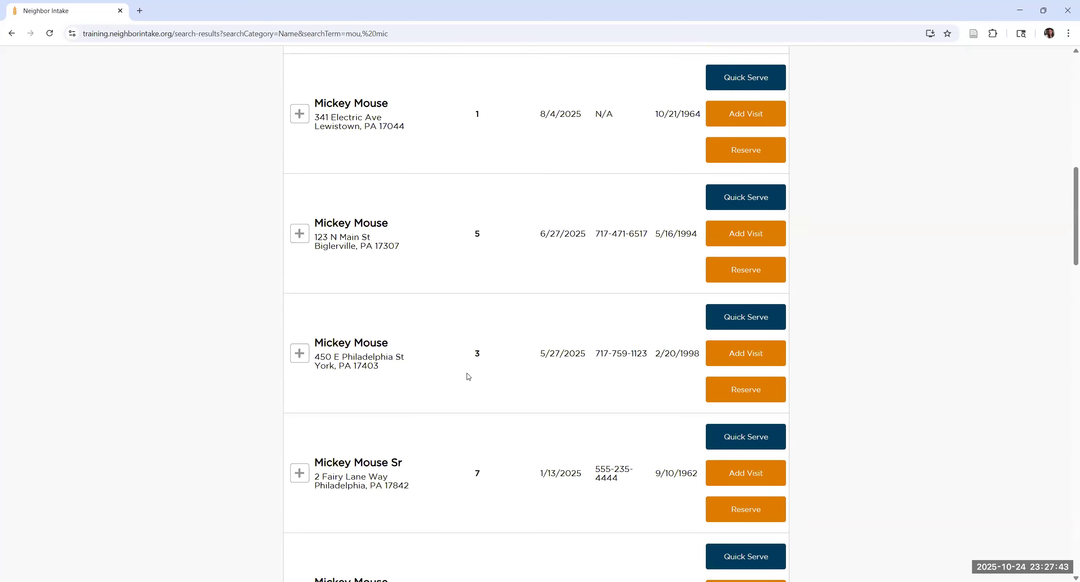
{"action": "scroll", "coordinate": [468, 378], "scroll_direction": "down", "scroll_amount": 4}
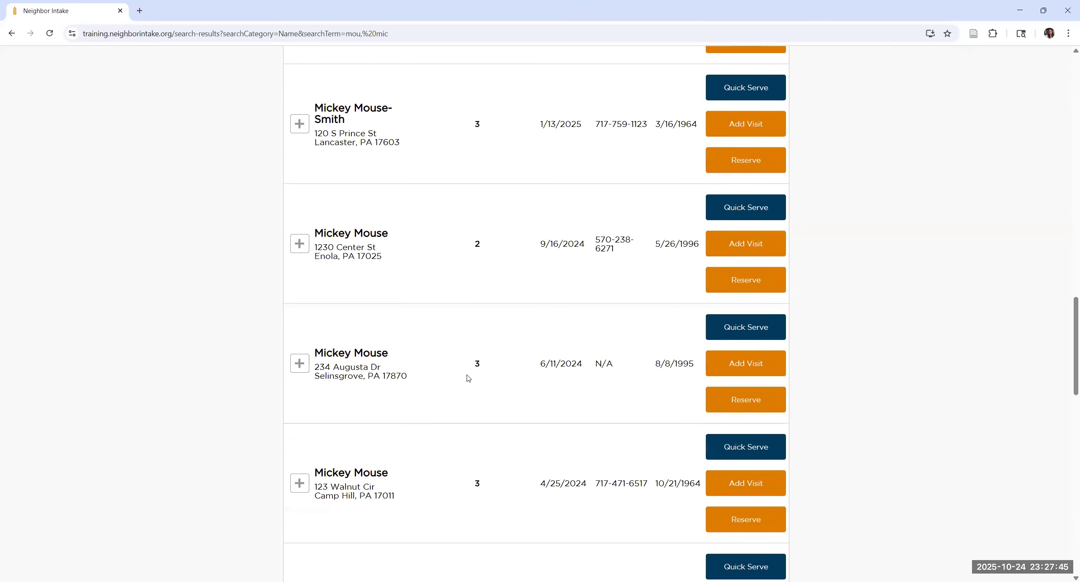
{"action": "scroll", "coordinate": [468, 378], "scroll_direction": "up", "scroll_amount": 6}
{"action": "scroll", "coordinate": [468, 377], "scroll_direction": "up", "scroll_amount": 20}
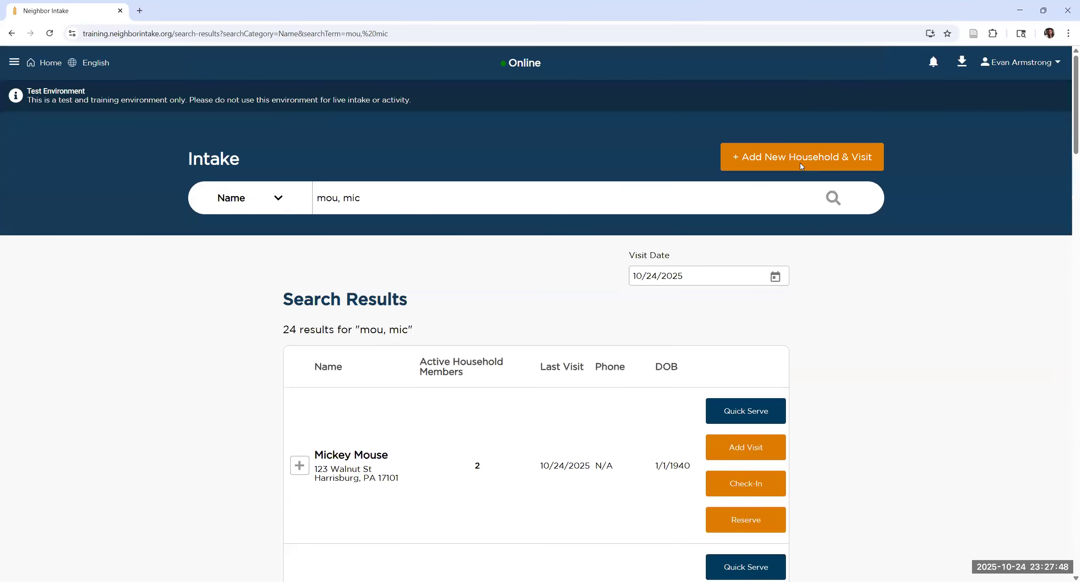
Start a new household and visit with the Food Pantry - TEFAP/Bonus service under Hope Distribution
{"action": "left_click", "coordinate": [801, 165]}
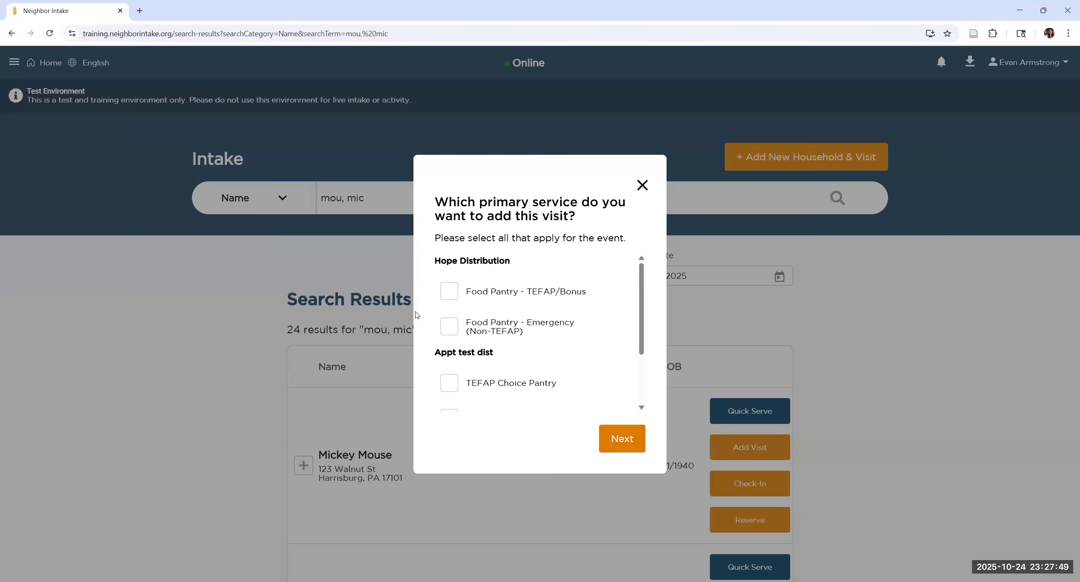
{"action": "left_click", "coordinate": [451, 293]}
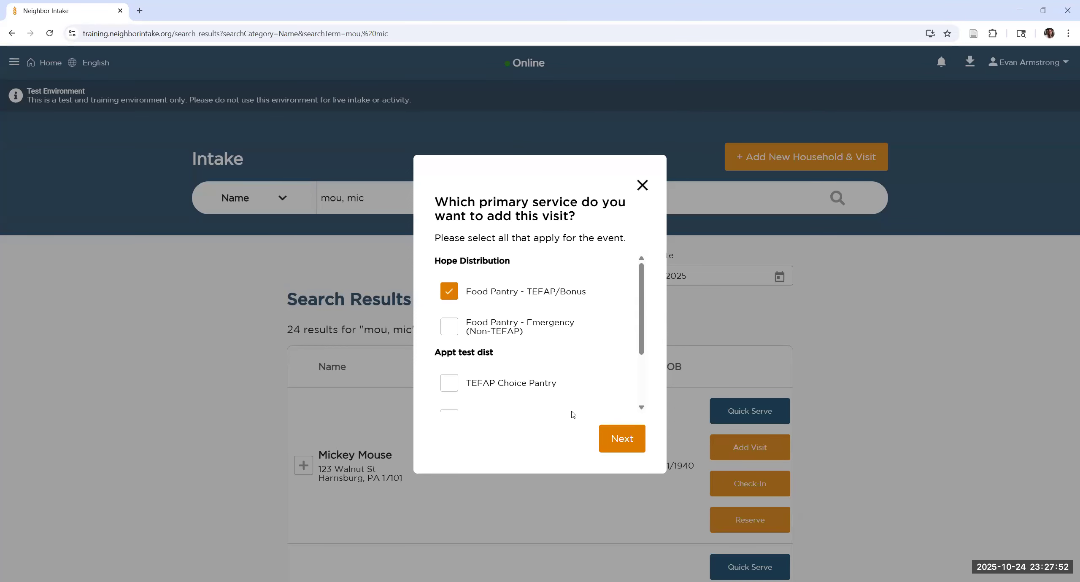
{"action": "left_click", "coordinate": [614, 440]}
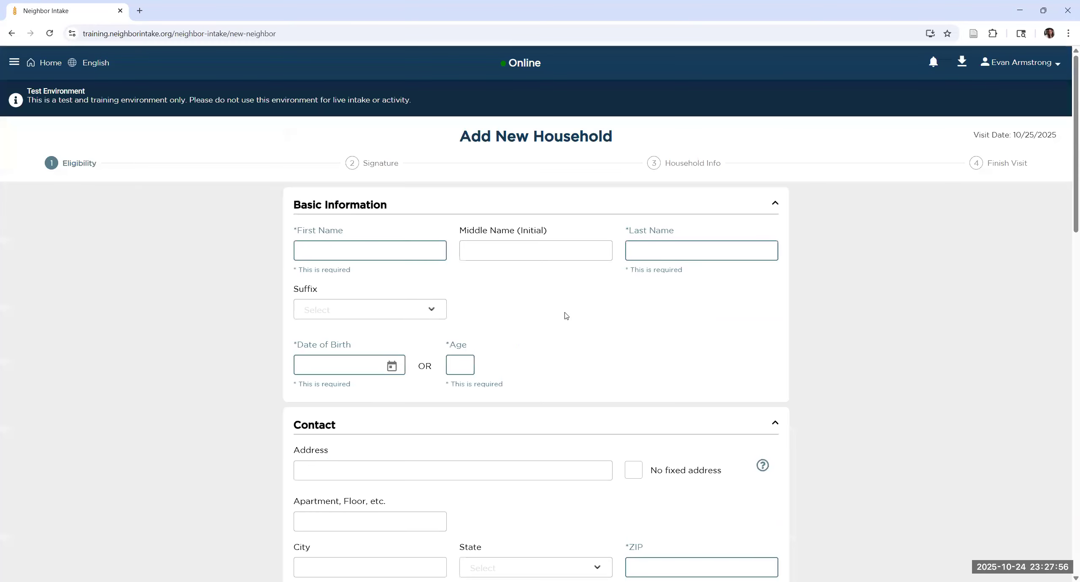
Examine the required fields of the new household form, from Basic Information and Contact through SNAP Benefits, Income and Program Eligibility
{"action": "left_click", "coordinate": [432, 259]}
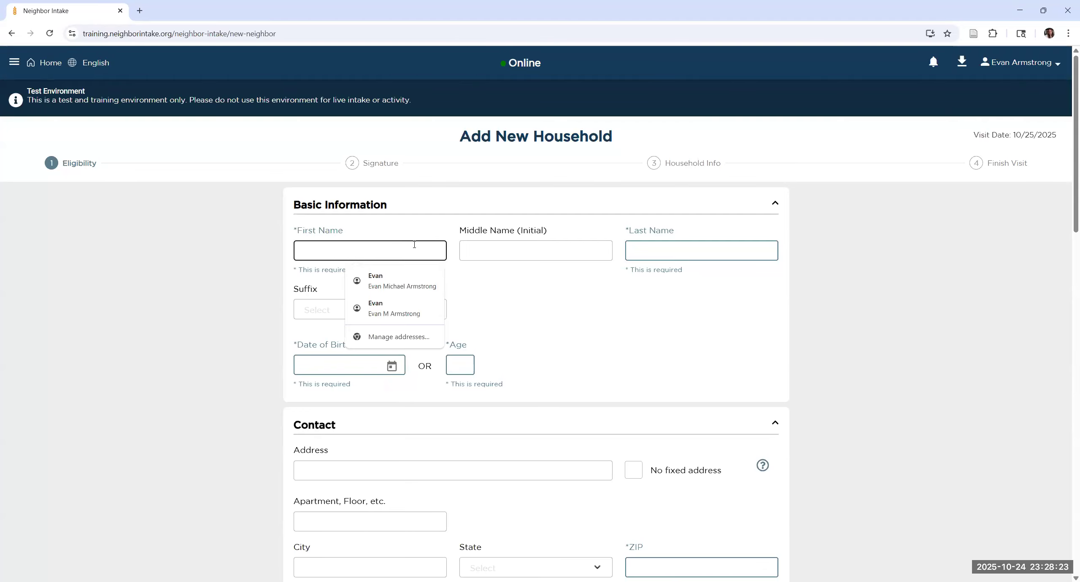
{"action": "left_click", "coordinate": [659, 360]}
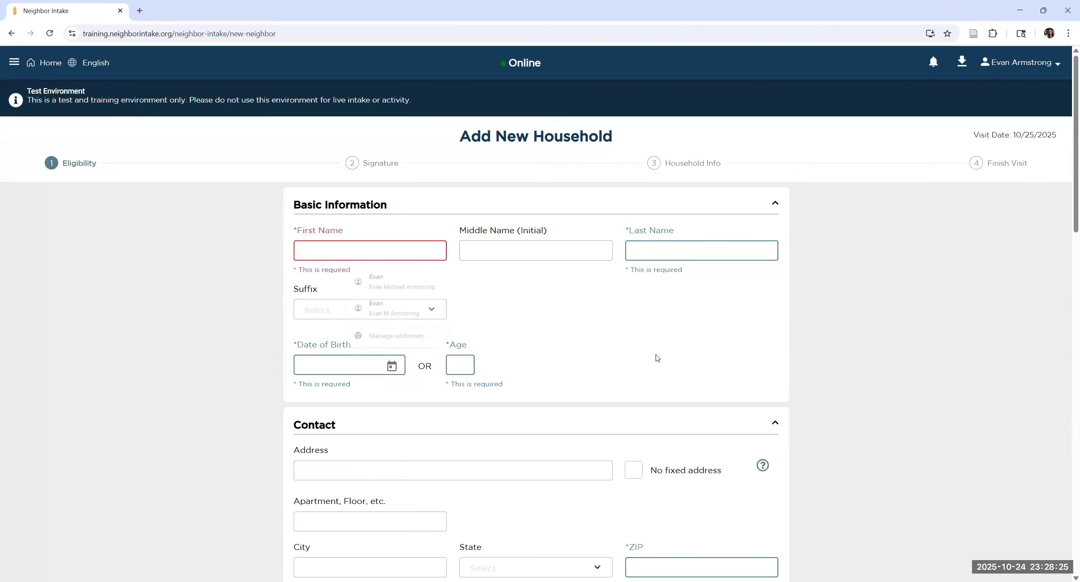
{"action": "scroll", "coordinate": [844, 394], "scroll_direction": "down", "scroll_amount": 7}
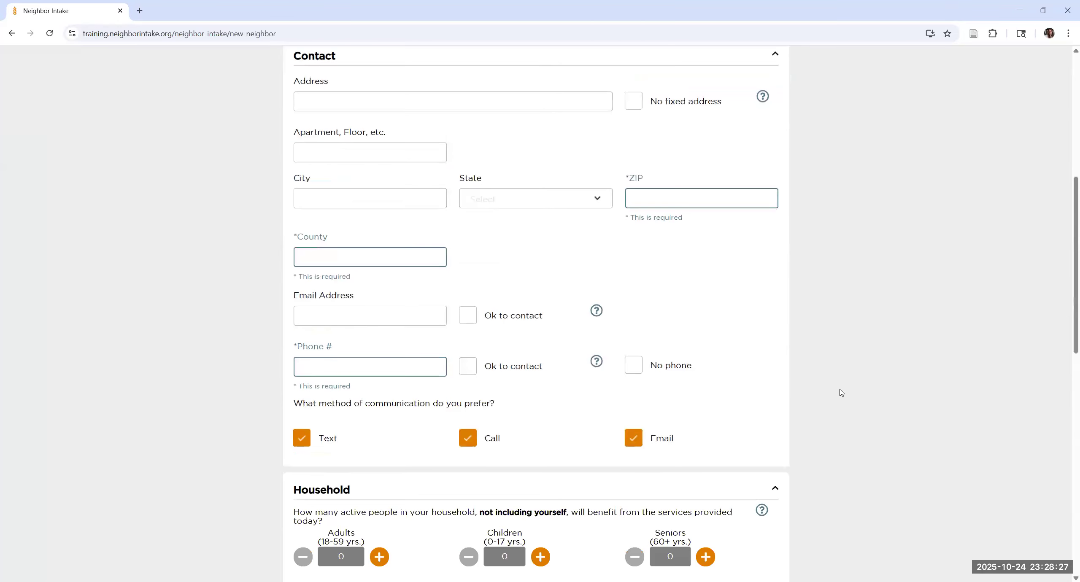
{"action": "scroll", "coordinate": [840, 393], "scroll_direction": "down", "scroll_amount": 12}
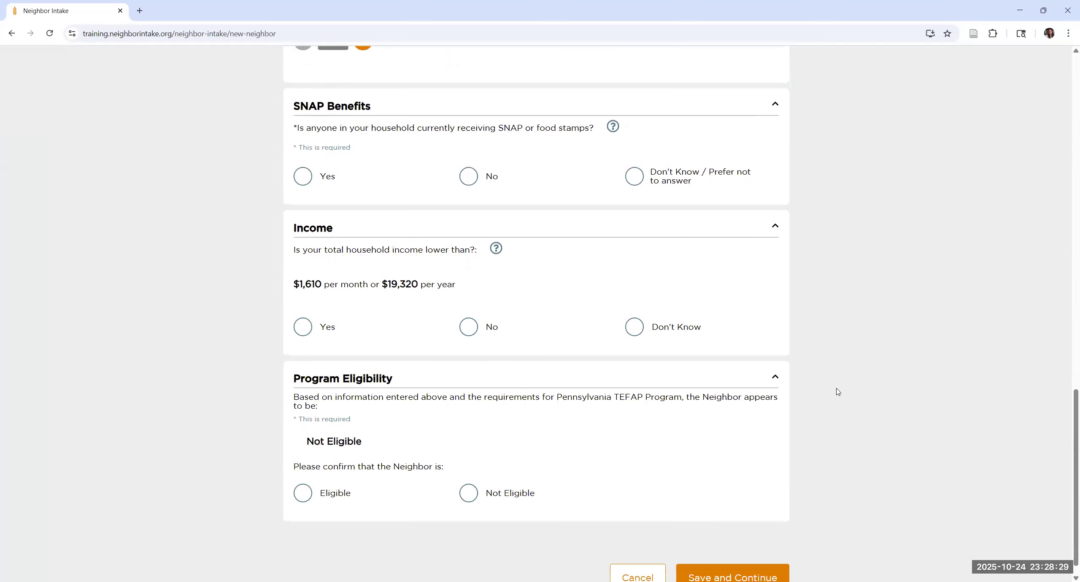
{"action": "scroll", "coordinate": [836, 391], "scroll_direction": "up", "scroll_amount": 20}
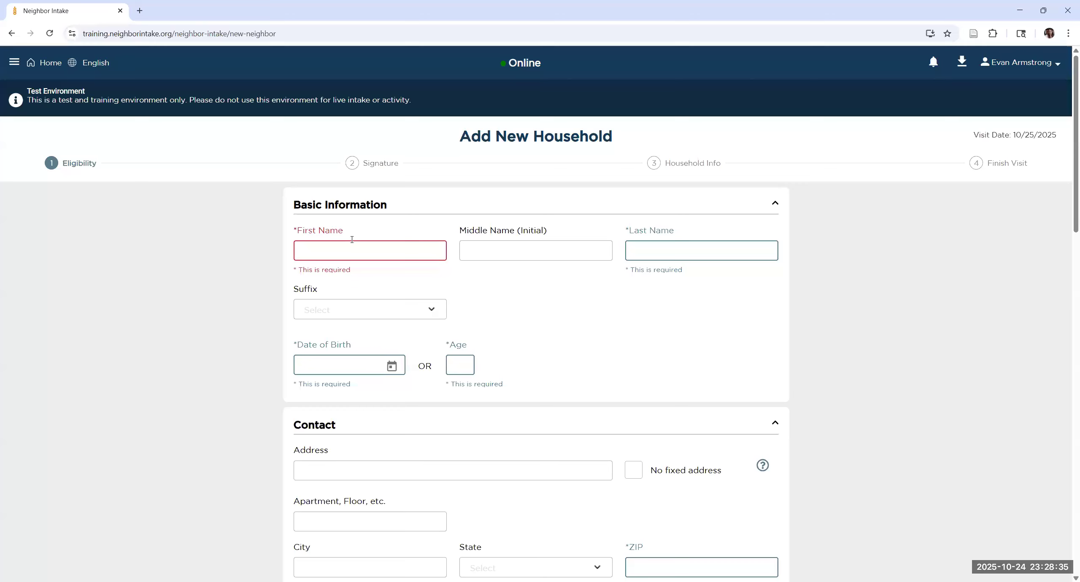
{"action": "left_click", "coordinate": [361, 253]}
{"action": "left_click", "coordinate": [336, 264]}
{"action": "scroll", "coordinate": [756, 405], "scroll_direction": "down", "scroll_amount": 15}
{"action": "scroll", "coordinate": [528, 334], "scroll_direction": "up", "scroll_amount": 15}
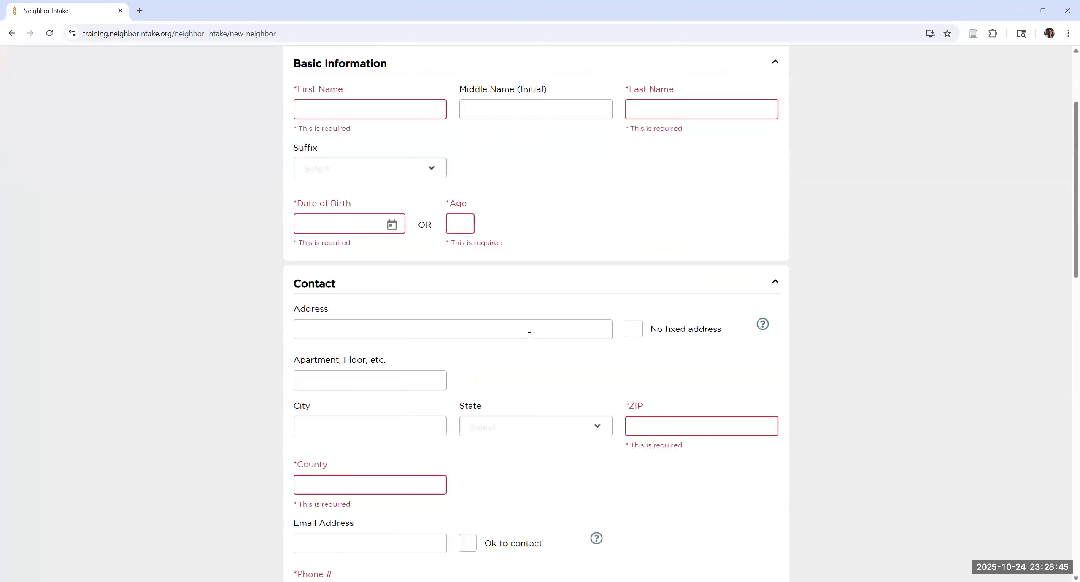
{"action": "scroll", "coordinate": [432, 278], "scroll_direction": "up", "scroll_amount": 3}
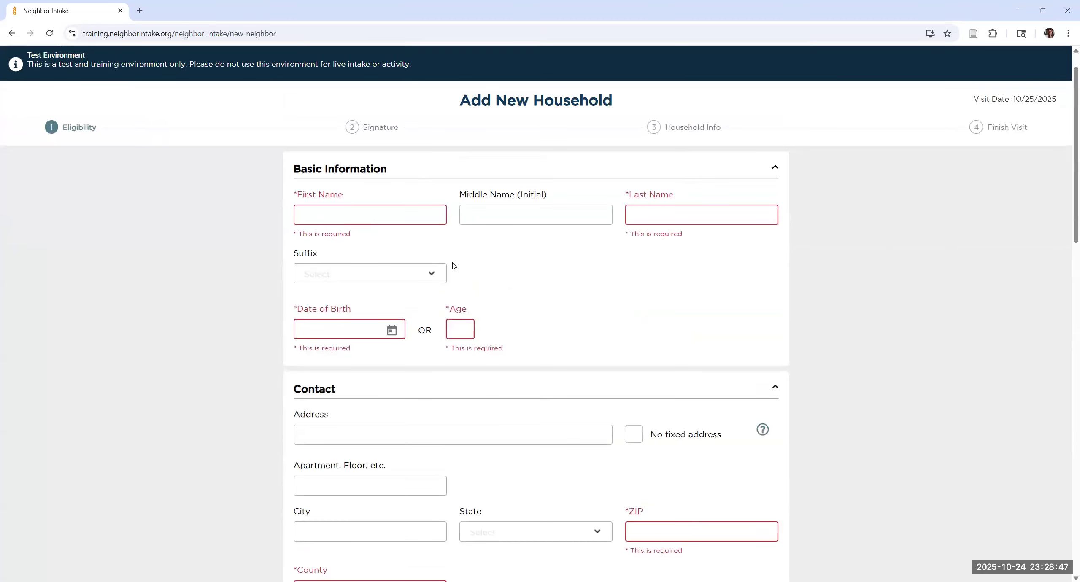
Enter Mickey as the first name and Mouse as the last name in the Basic Information section
{"action": "left_click", "coordinate": [407, 216]}
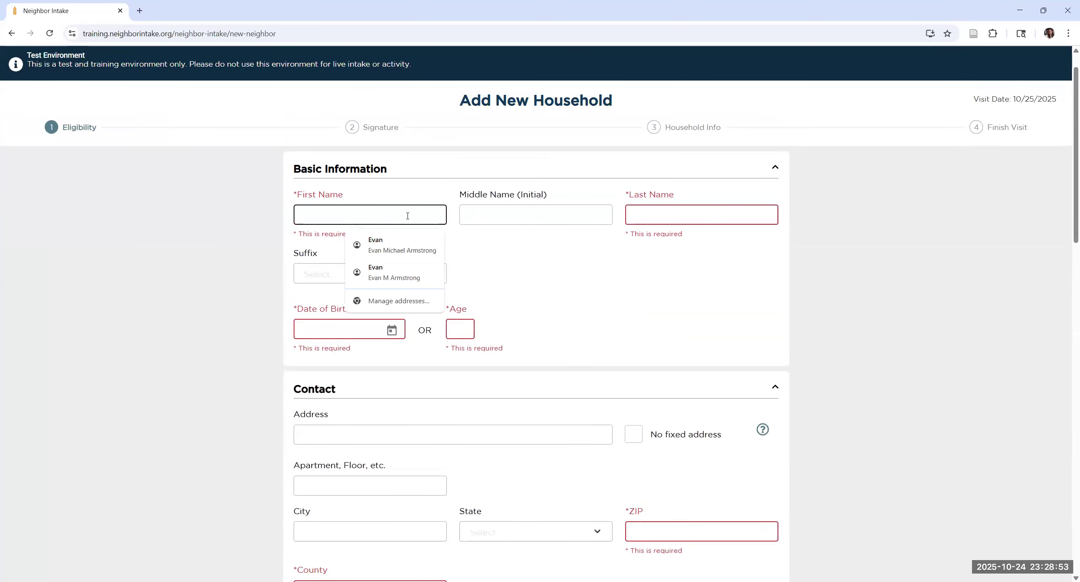
{"action": "type", "text": "Mickey"}
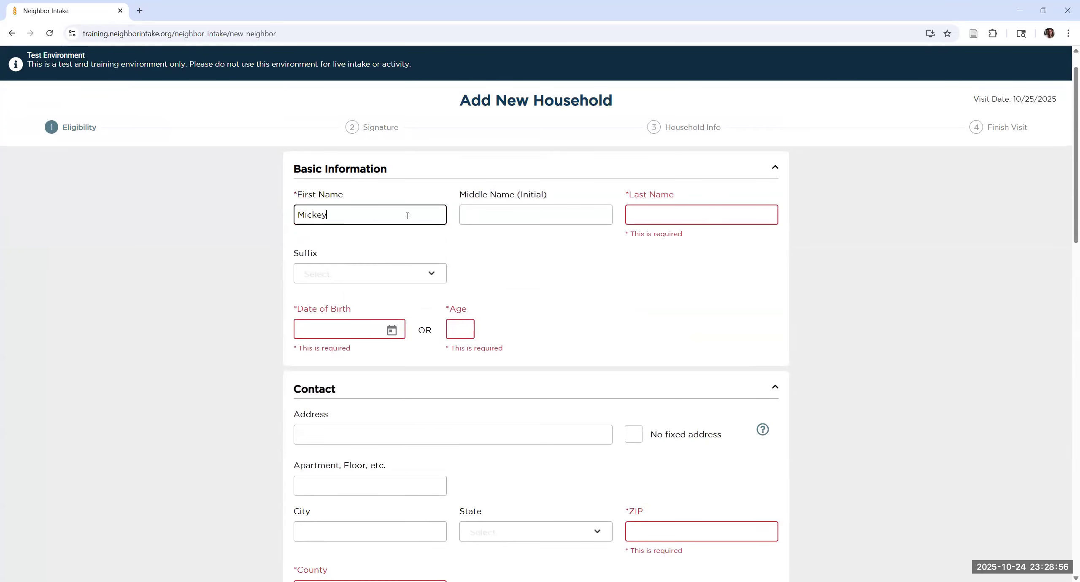
{"action": "key", "text": "Tab"}
{"action": "key", "text": "Tab"}
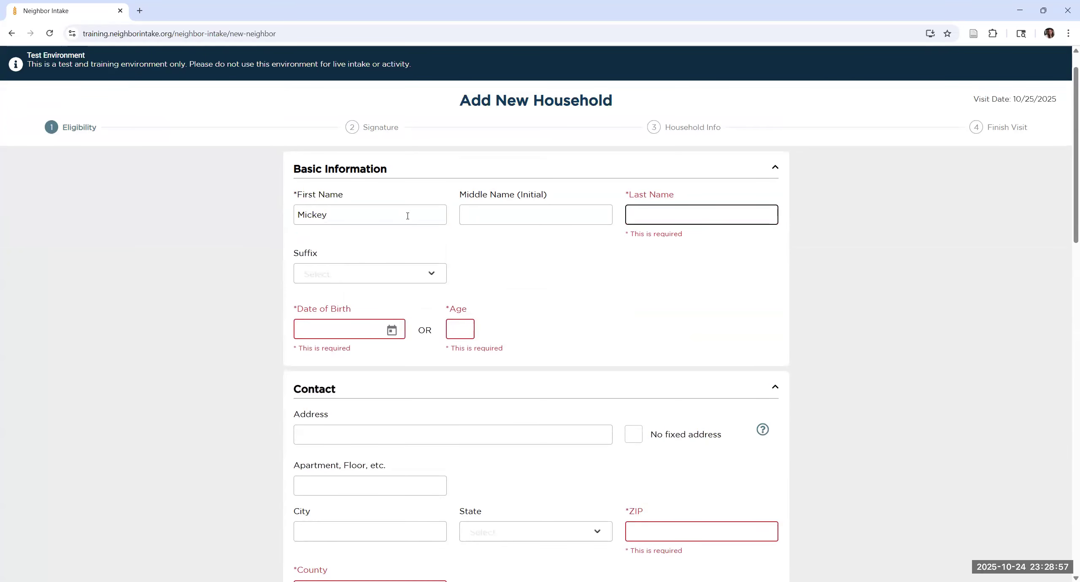
{"action": "type", "text": "Mouse"}
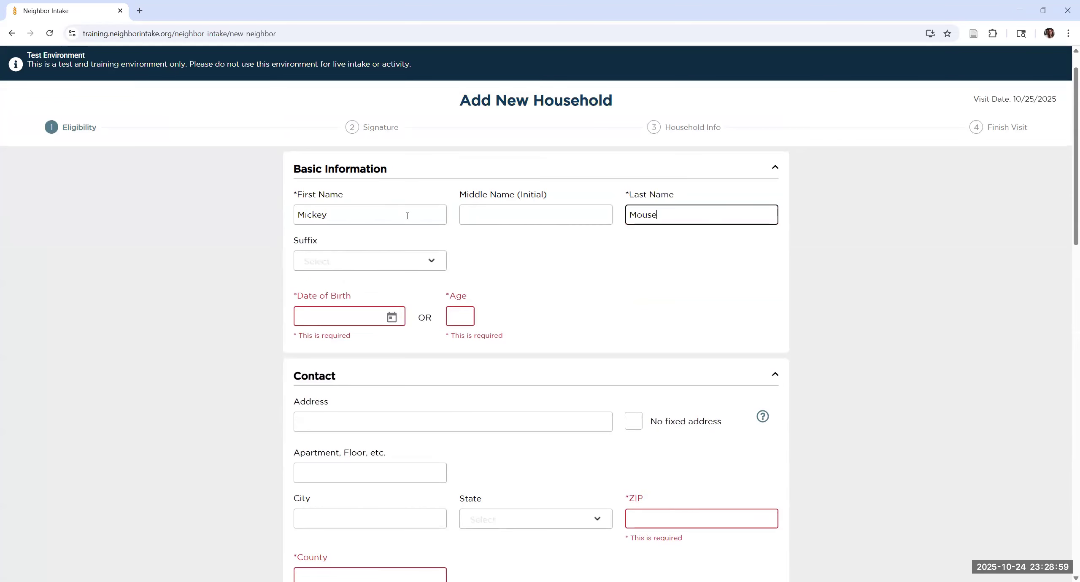
Enter the applicant's date of birth in the Basic Information section
{"action": "left_click", "coordinate": [337, 320]}
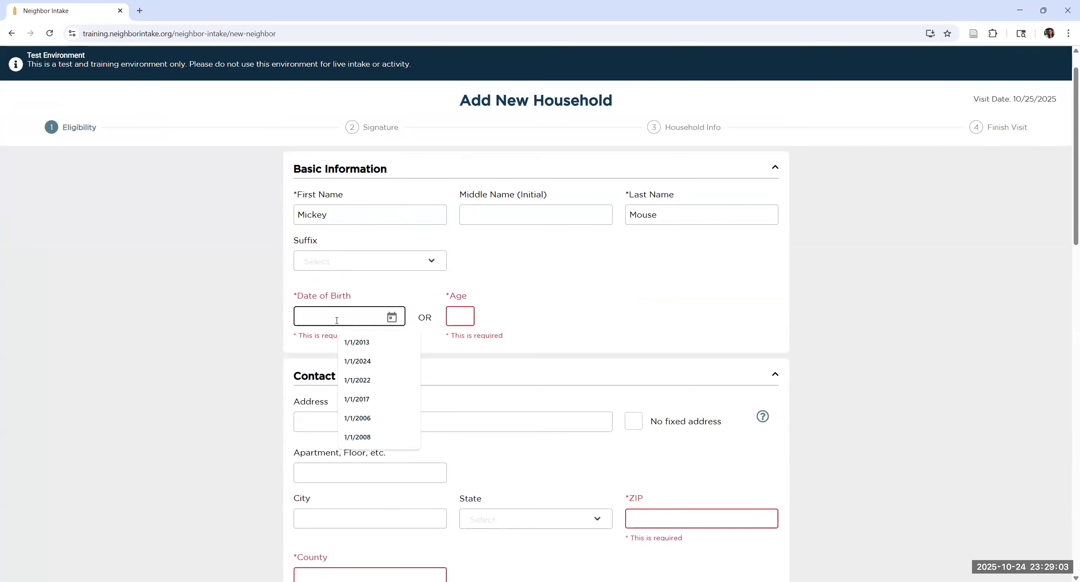
{"action": "type", "text": "122"}
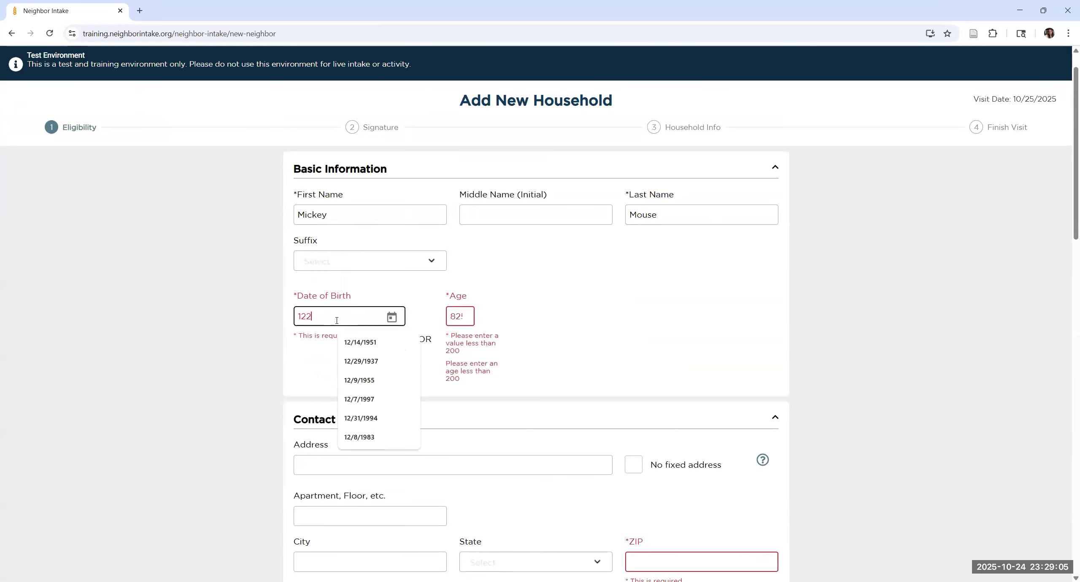
{"action": "type", "text": "119"}
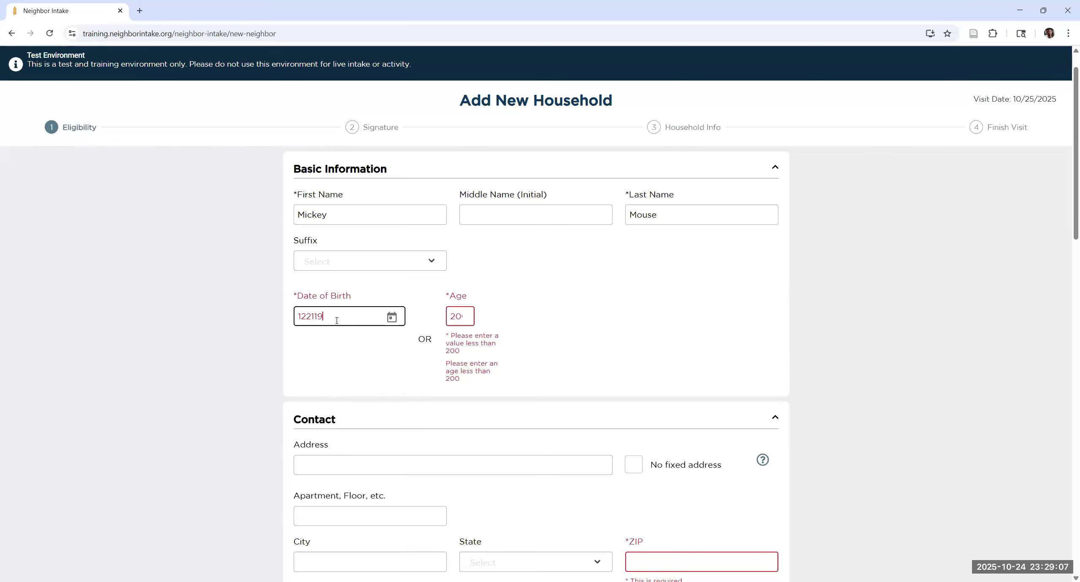
{"action": "type", "text": "72"}
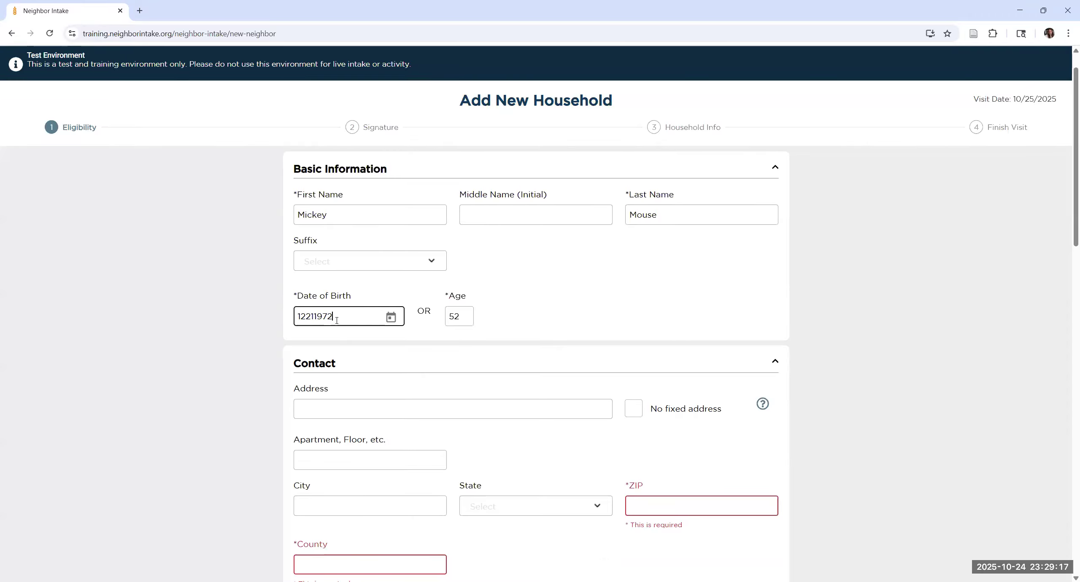
Fill in the household's contact address by searching for 123 and choosing the suggested match in Milton, PA
{"action": "scroll", "coordinate": [472, 408], "scroll_direction": "down", "scroll_amount": 5}
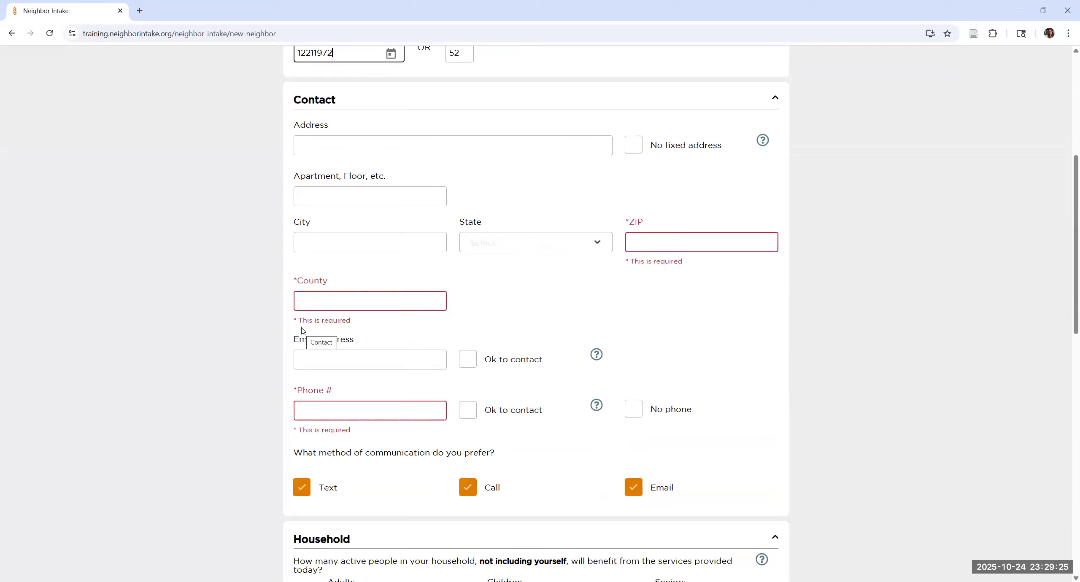
{"action": "left_click", "coordinate": [383, 150]}
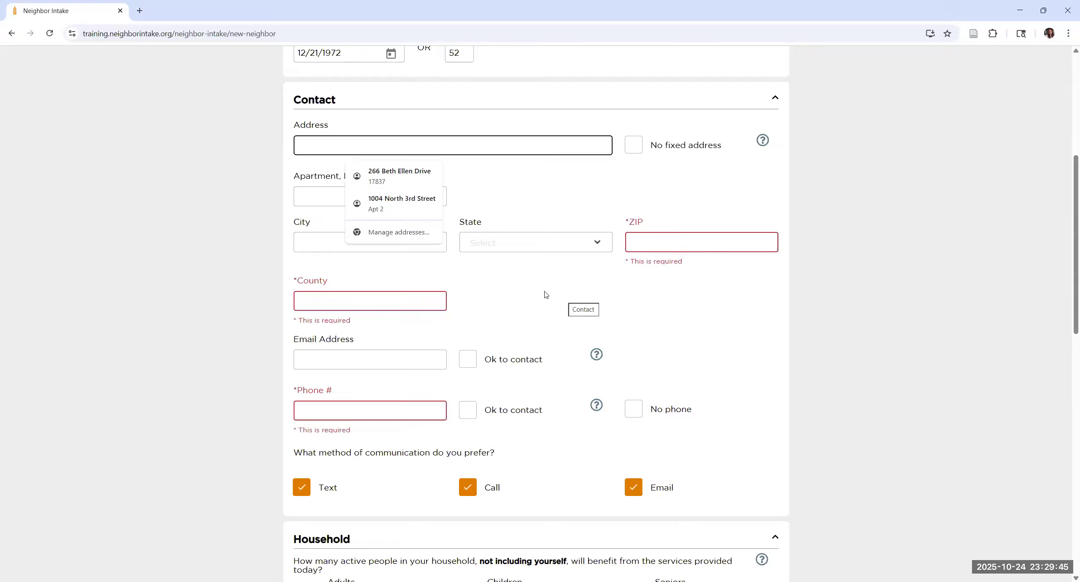
{"action": "type", "text": "123"}
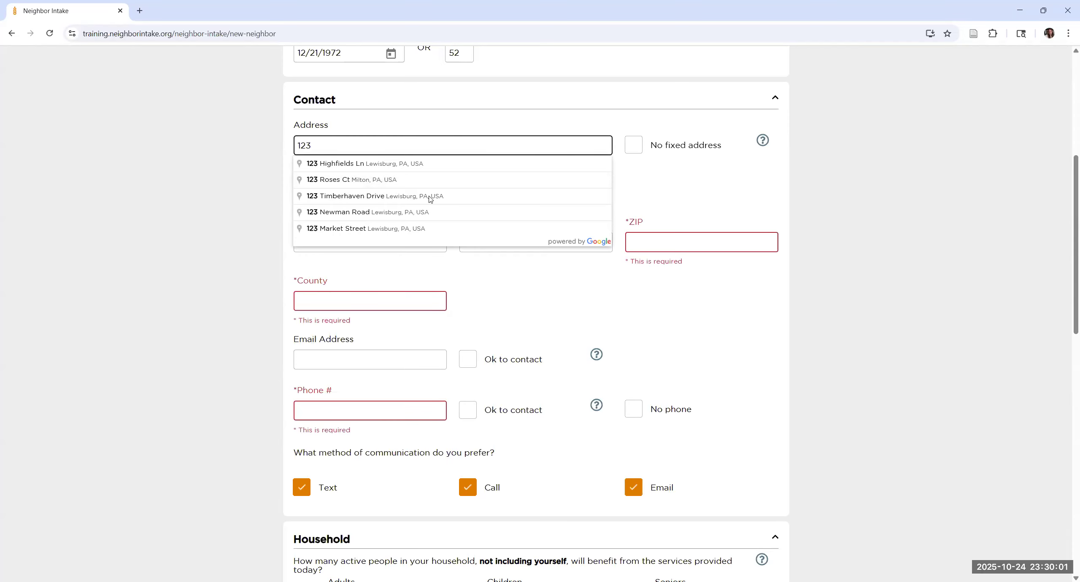
{"action": "left_click", "coordinate": [398, 185]}
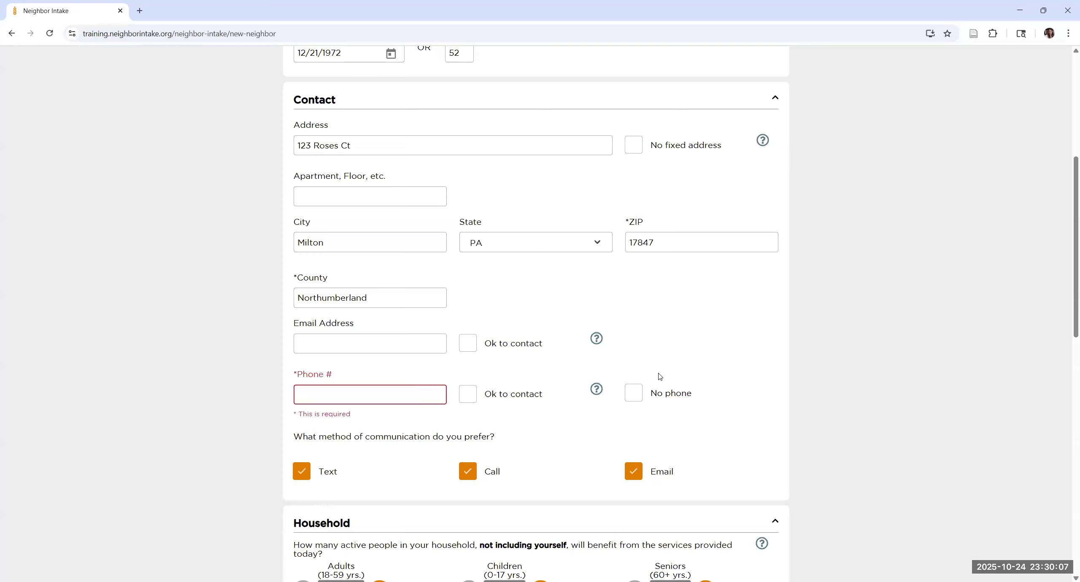
Mark the contact as having no phone and clear the Email communication preference
{"action": "scroll", "coordinate": [733, 343], "scroll_direction": "down", "scroll_amount": 2}
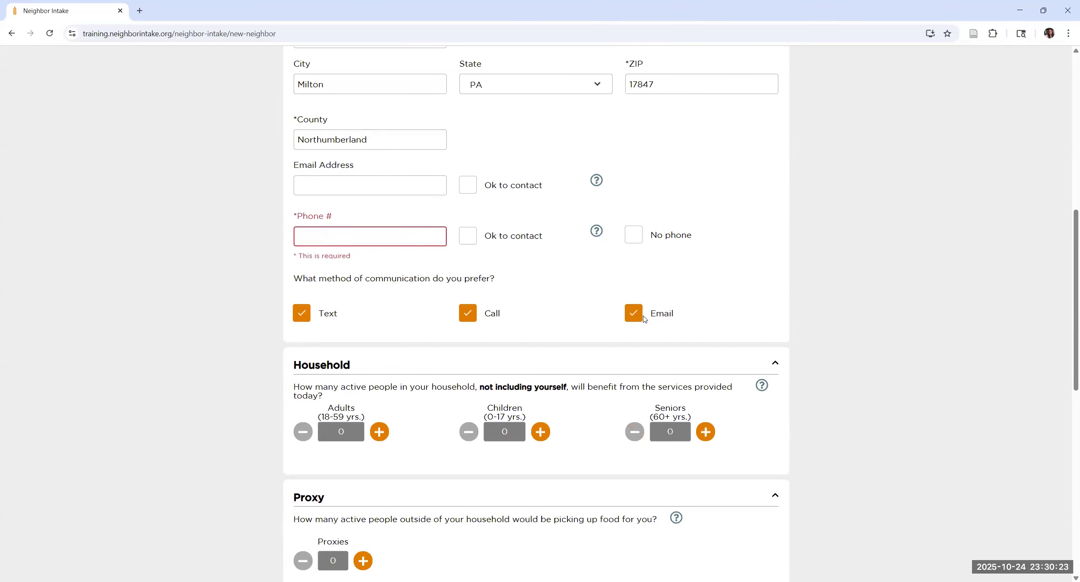
{"action": "left_click", "coordinate": [633, 235]}
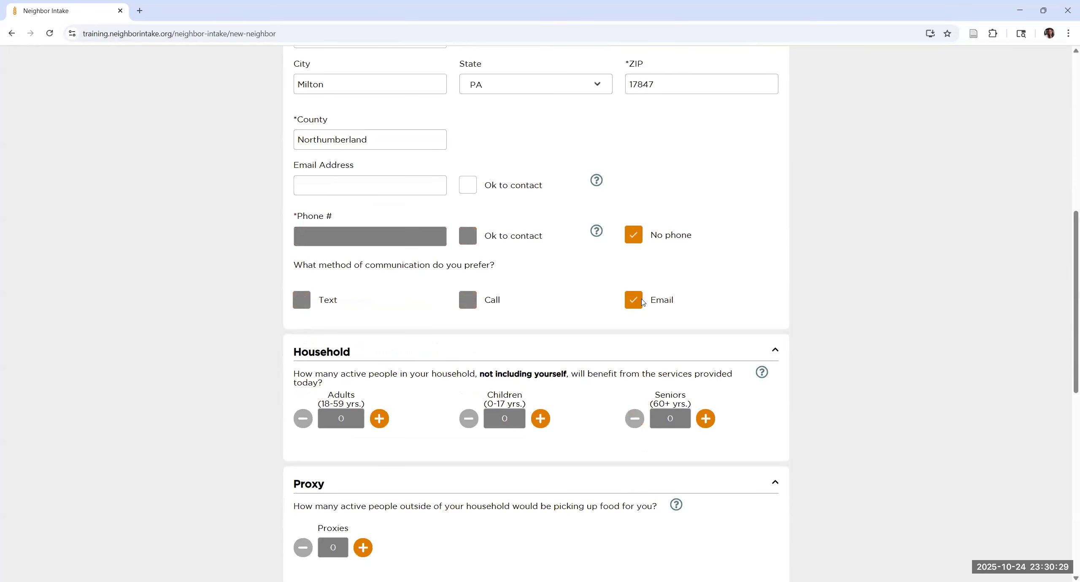
{"action": "left_click", "coordinate": [636, 303]}
Set the number of additional adults (18-59 yrs.) in the household to 2
{"action": "scroll", "coordinate": [675, 287], "scroll_direction": "down", "scroll_amount": 5}
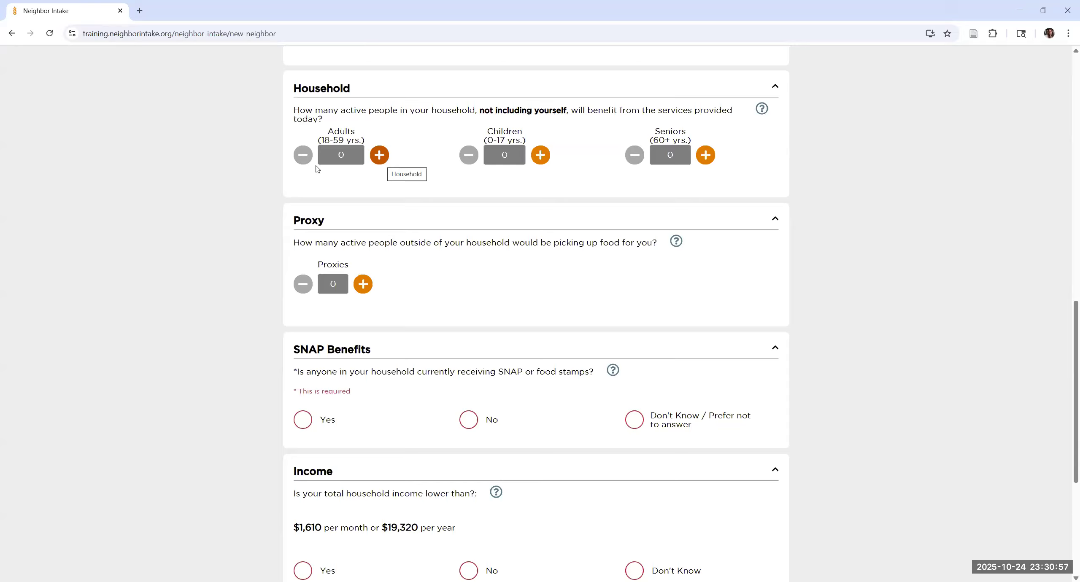
{"action": "left_click", "coordinate": [379, 155]}
{"action": "left_click", "coordinate": [379, 154]}
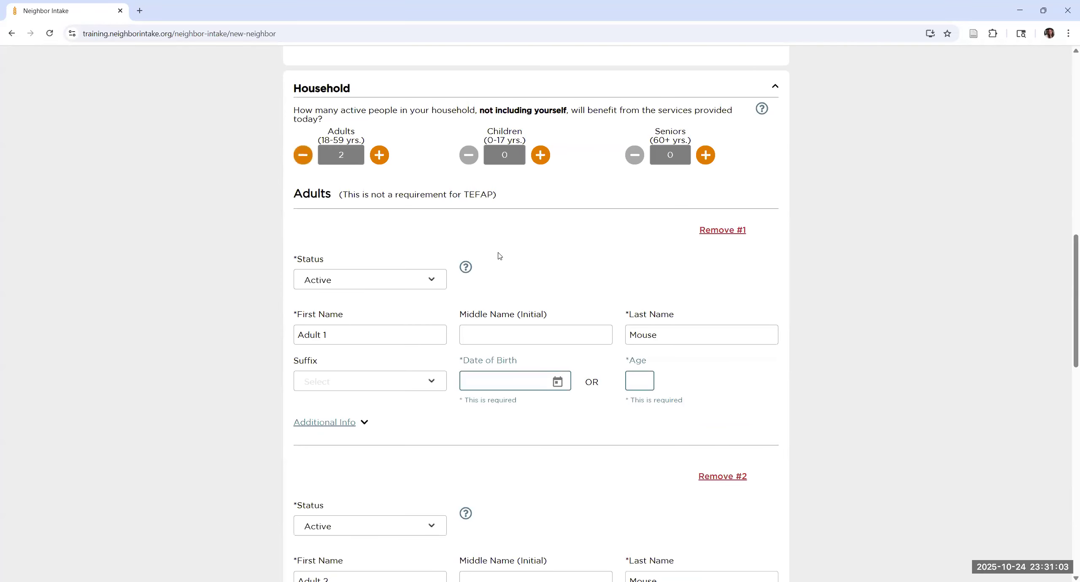
Change the first additional adult's first name to Minnie and enter 42 as the age
{"action": "scroll", "coordinate": [498, 253], "scroll_direction": "down", "scroll_amount": 5}
{"action": "scroll", "coordinate": [492, 239], "scroll_direction": "up", "scroll_amount": 3}
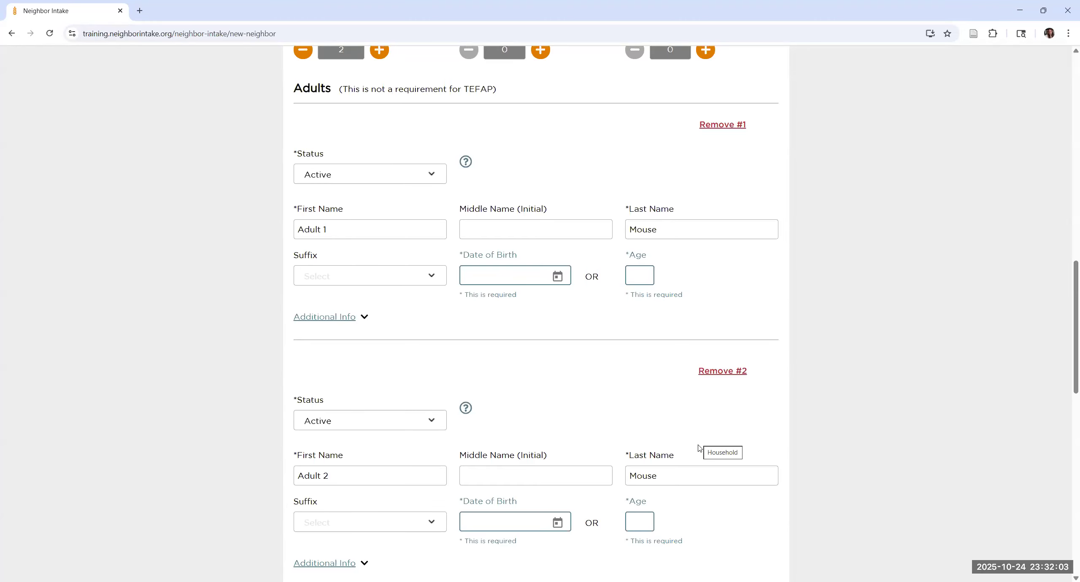
{"action": "scroll", "coordinate": [702, 440], "scroll_direction": "up", "scroll_amount": 16}
{"action": "scroll", "coordinate": [698, 448], "scroll_direction": "down", "scroll_amount": 7}
{"action": "scroll", "coordinate": [698, 448], "scroll_direction": "down", "scroll_amount": 8}
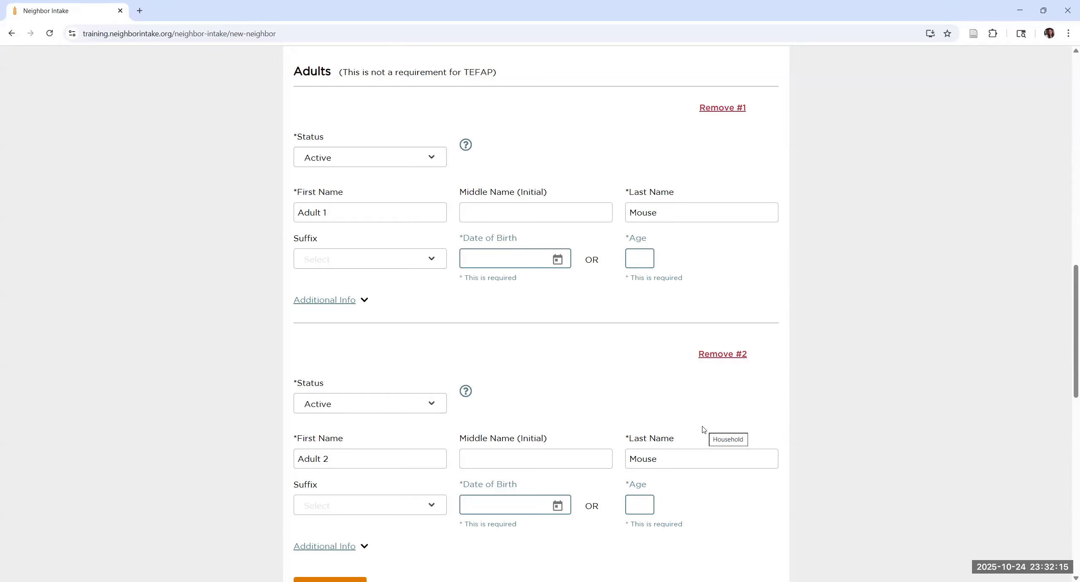
{"action": "left_click", "coordinate": [344, 207]}
{"action": "key", "text": "BackSpace"}
{"action": "key", "text": "BackSpace"}
{"action": "key", "text": "BackSpace"}
{"action": "key", "text": "BackSpace"}
{"action": "key", "text": "BackSpace"}
{"action": "type", "text": "Minnie"}
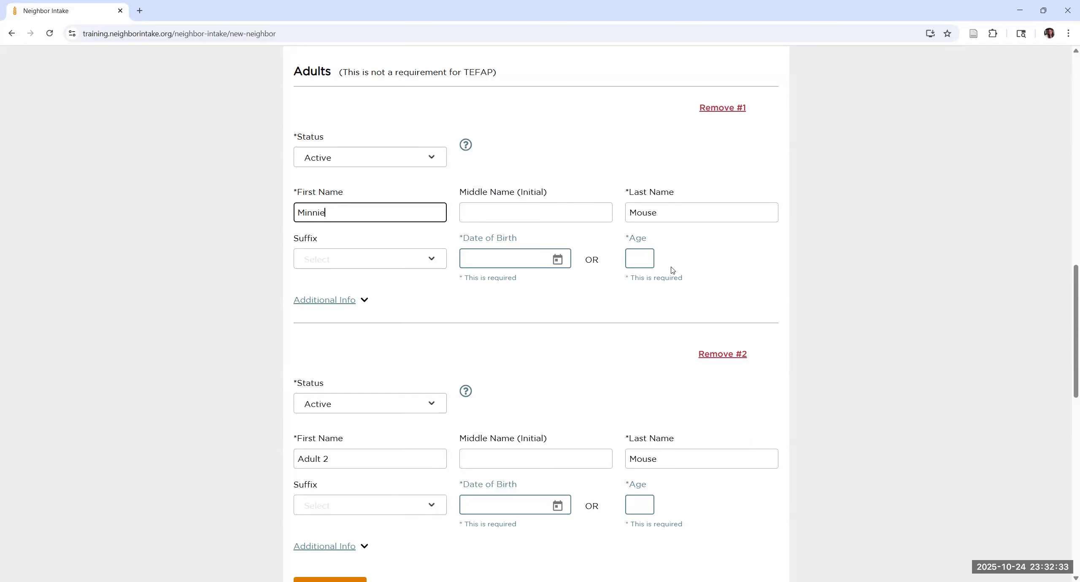
{"action": "left_click", "coordinate": [631, 262]}
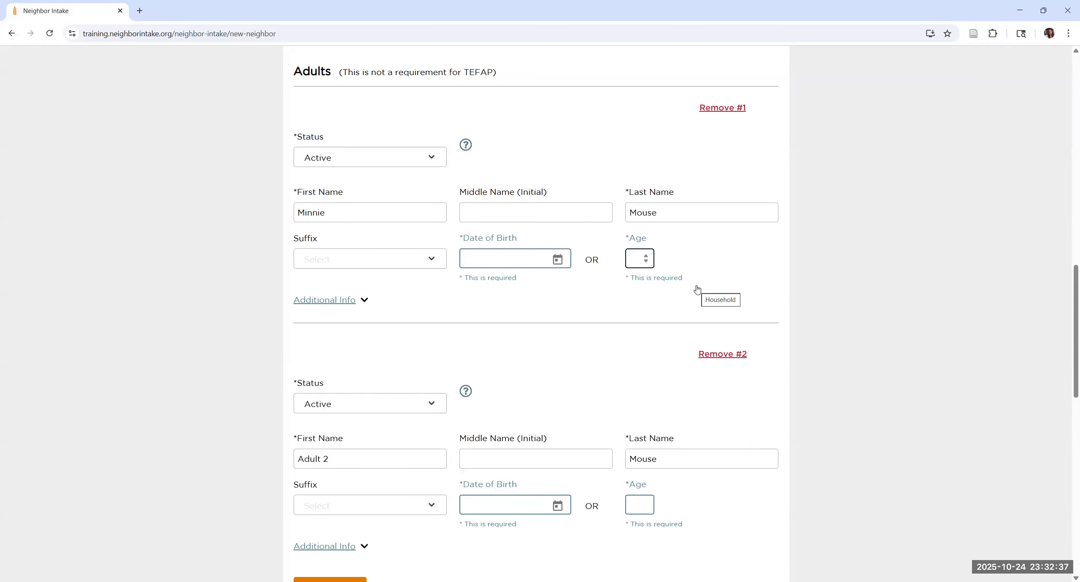
{"action": "type", "text": "42"}
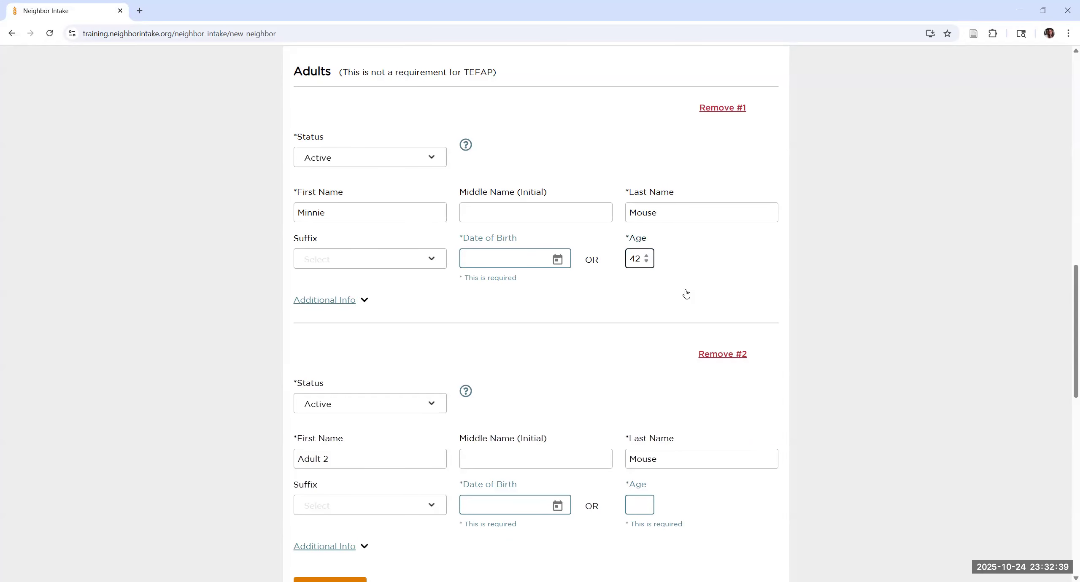
Enter 42 as the age of the second additional adult
{"action": "scroll", "coordinate": [595, 389], "scroll_direction": "down", "scroll_amount": 5}
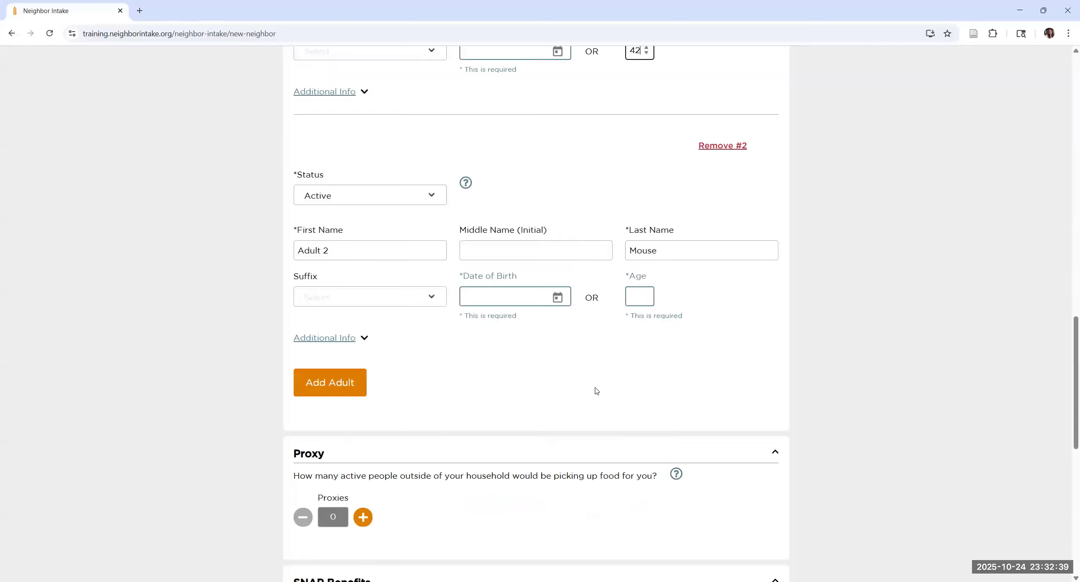
{"action": "left_click", "coordinate": [636, 295]}
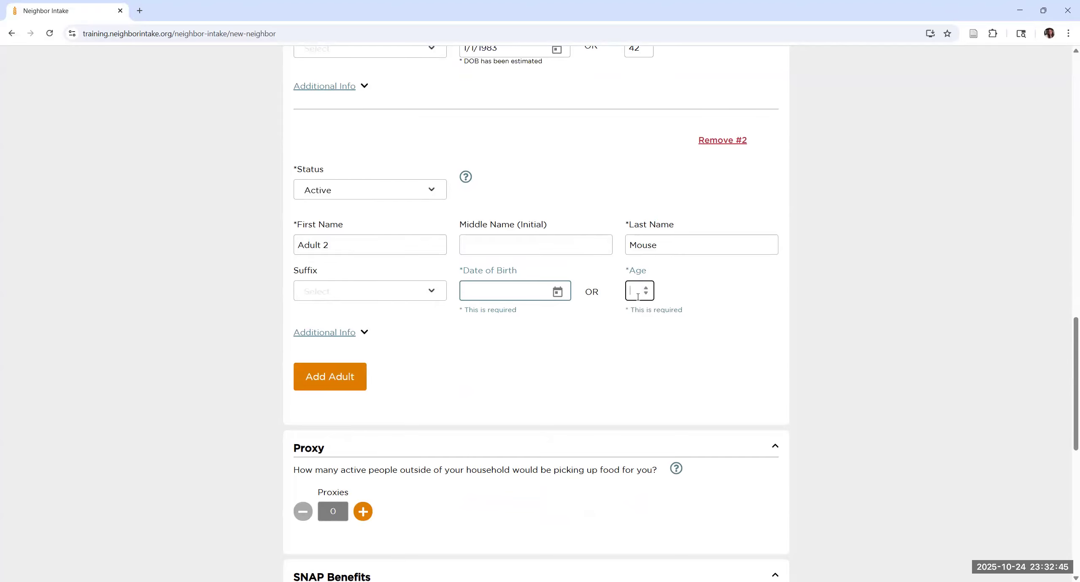
{"action": "type", "text": "42"}
Add one proxy for food pickup, look over its detail fields and remove the proxy again
{"action": "scroll", "coordinate": [453, 424], "scroll_direction": "down", "scroll_amount": 4}
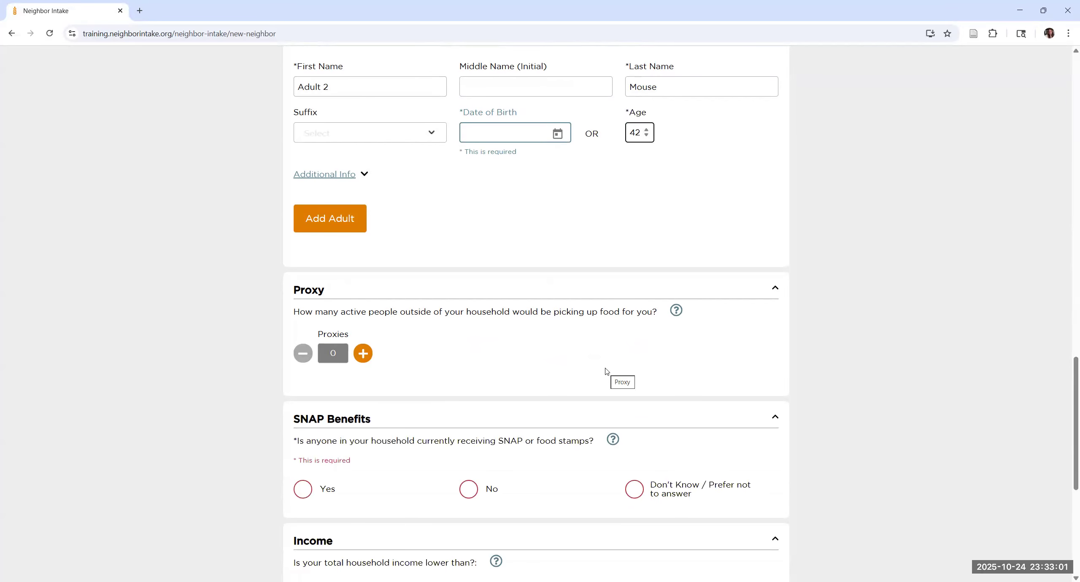
{"action": "left_click", "coordinate": [364, 354]}
{"action": "scroll", "coordinate": [427, 351], "scroll_direction": "down", "scroll_amount": 5}
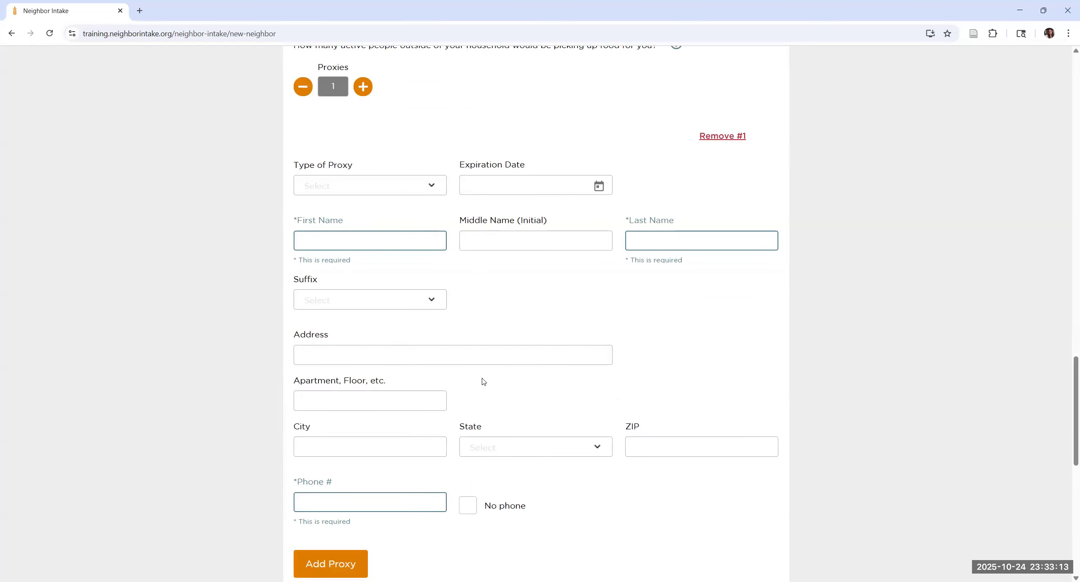
{"action": "scroll", "coordinate": [727, 236], "scroll_direction": "up", "scroll_amount": 2}
{"action": "left_click", "coordinate": [717, 244]}
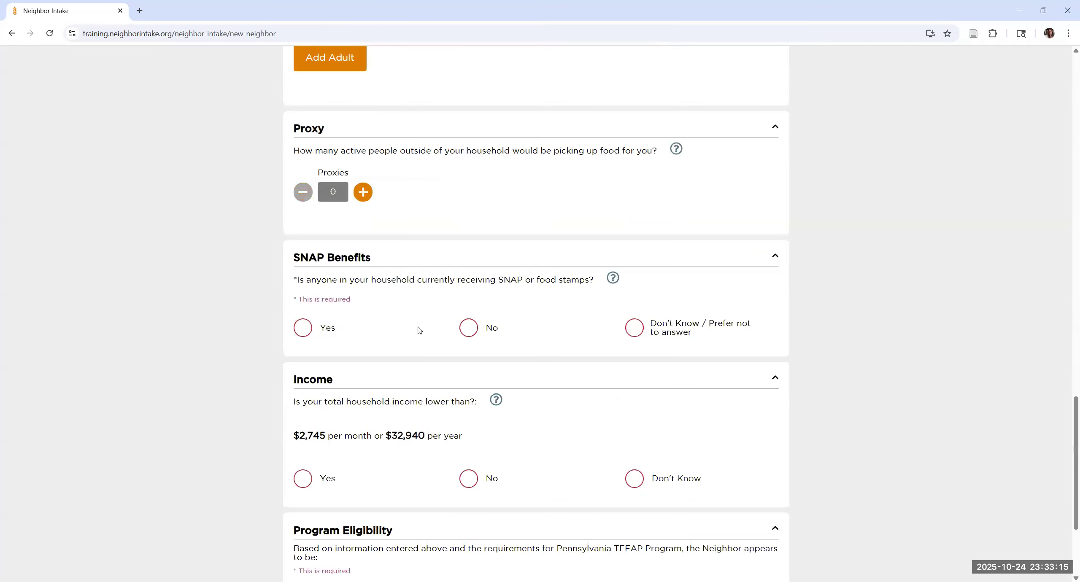
Complete the eligibility questions with No for SNAP, Yes for income under the limit and Eligible, and save the form
{"action": "scroll", "coordinate": [420, 330], "scroll_direction": "down", "scroll_amount": 2}
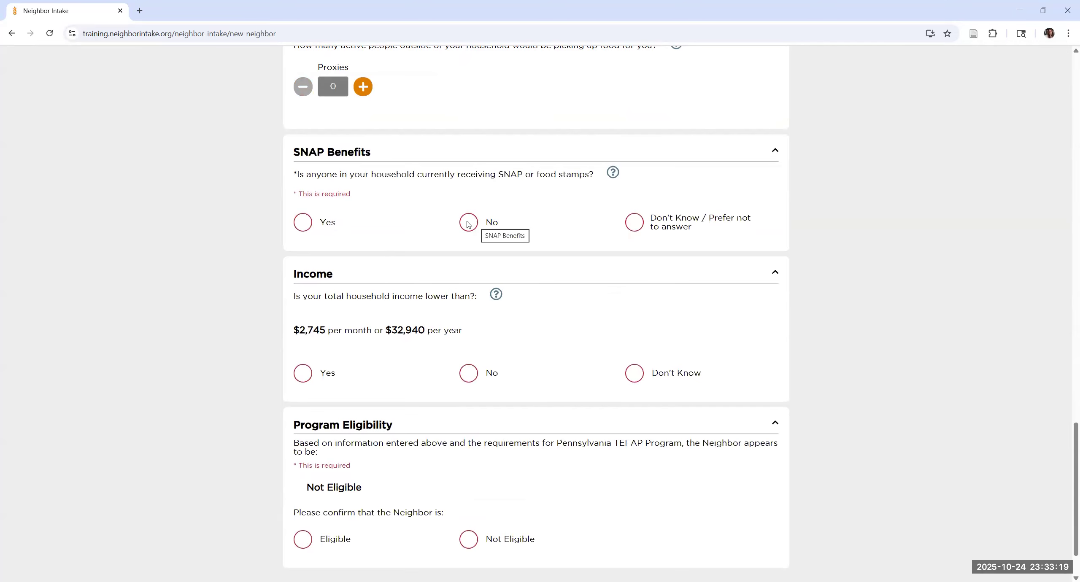
{"action": "left_click", "coordinate": [468, 223]}
{"action": "scroll", "coordinate": [506, 316], "scroll_direction": "down", "scroll_amount": 2}
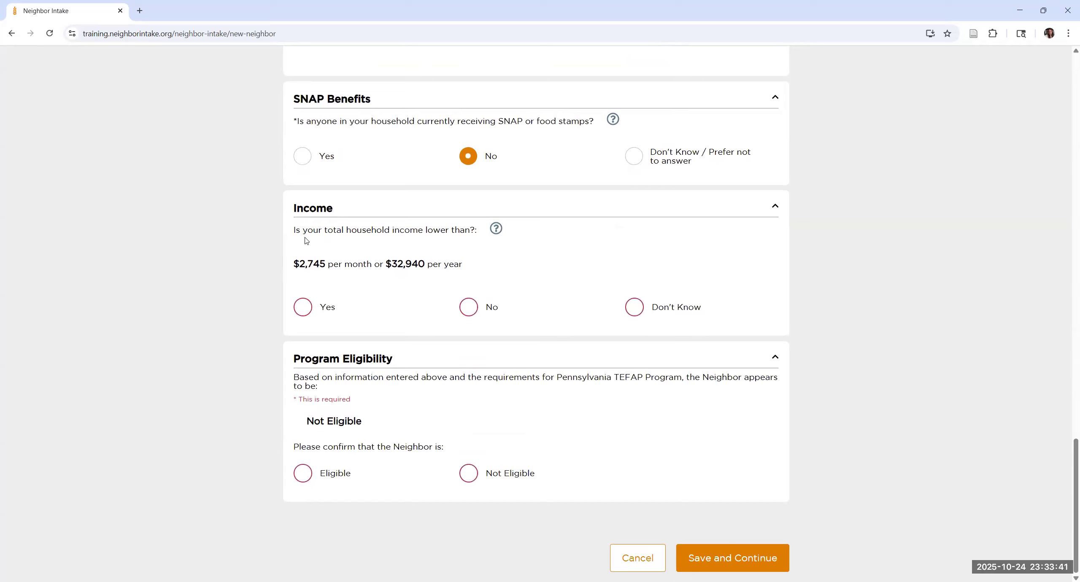
{"action": "left_click", "coordinate": [311, 308]}
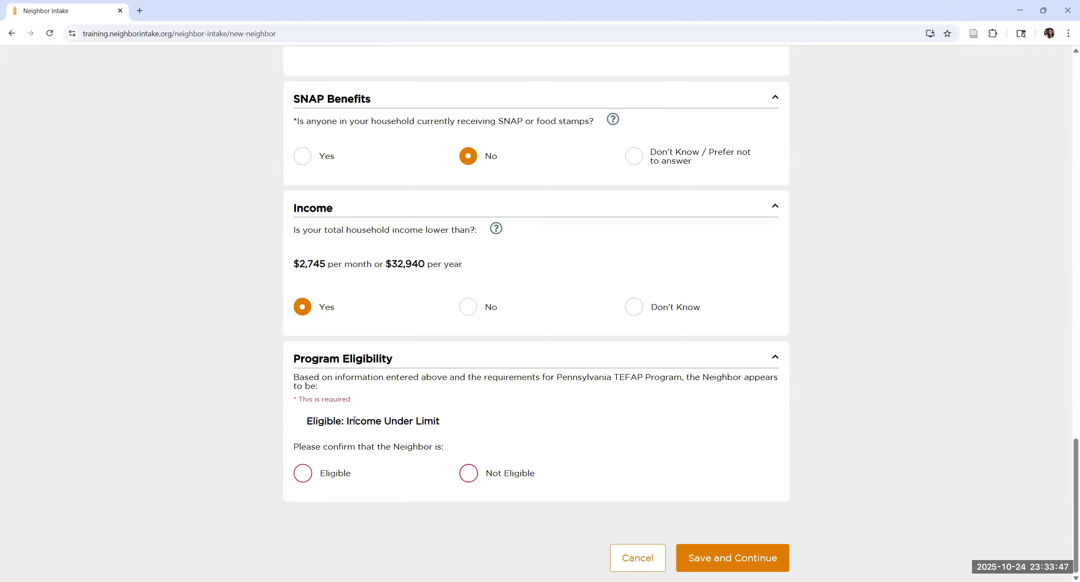
{"action": "left_click", "coordinate": [302, 473]}
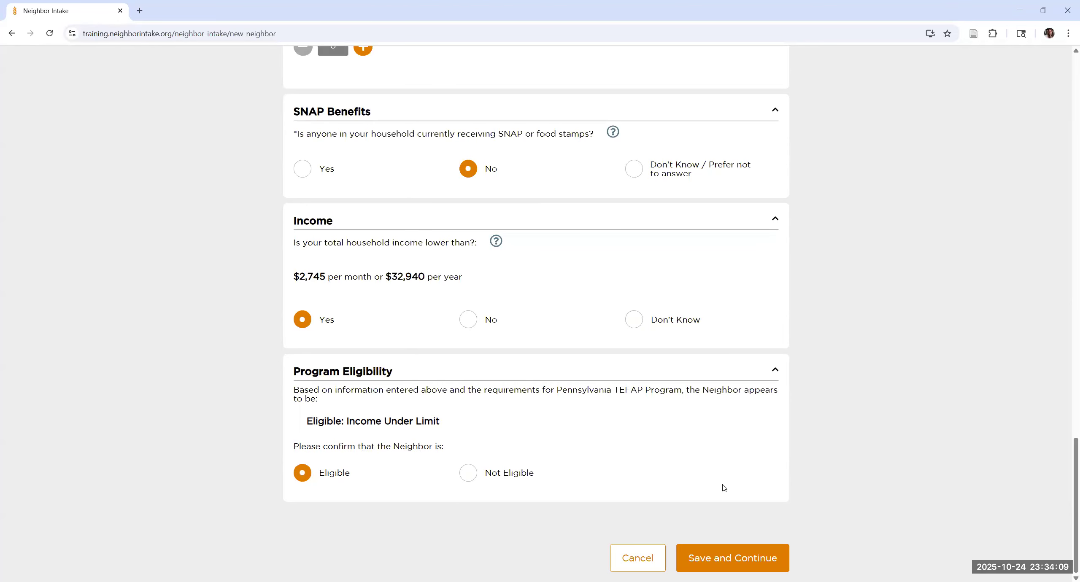
{"action": "left_click", "coordinate": [745, 561]}
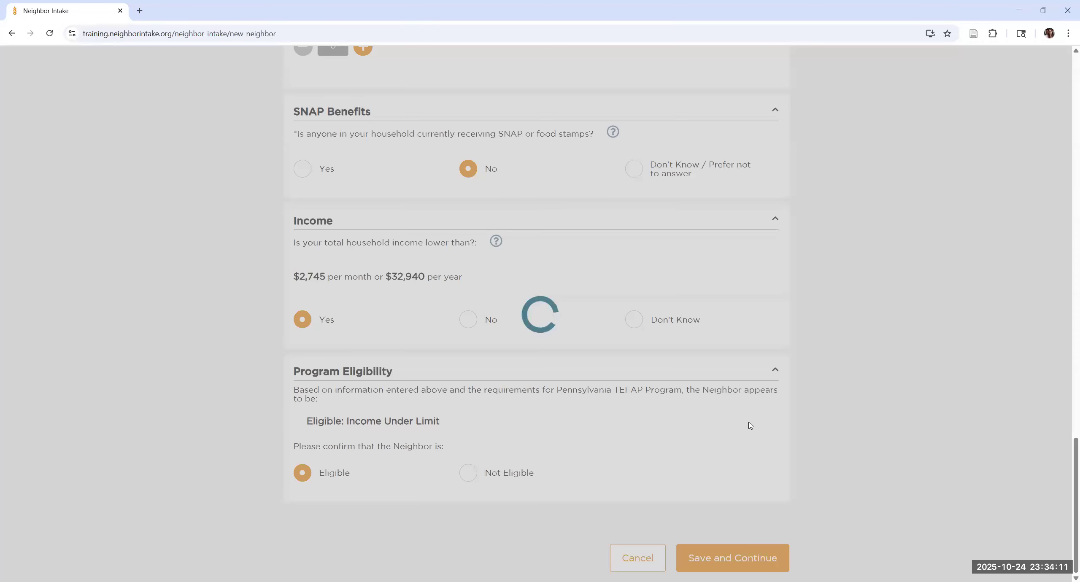
Choose Mickey Mouse as the signee on the TEFAP certification of eligibility
{"action": "scroll", "coordinate": [768, 388], "scroll_direction": "down", "scroll_amount": 1}
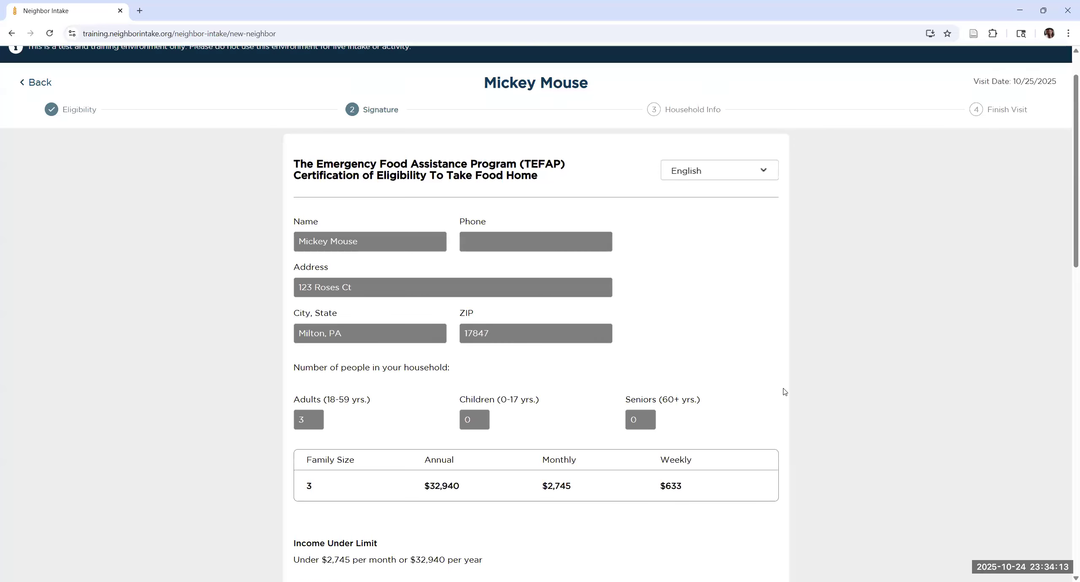
{"action": "scroll", "coordinate": [784, 392], "scroll_direction": "down", "scroll_amount": 6}
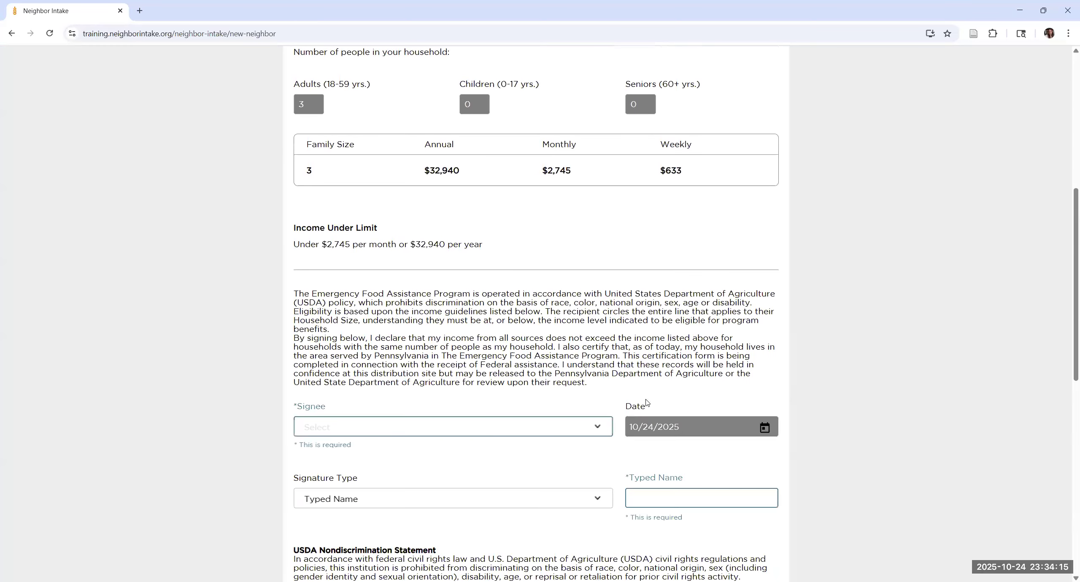
{"action": "scroll", "coordinate": [405, 334], "scroll_direction": "up", "scroll_amount": 3}
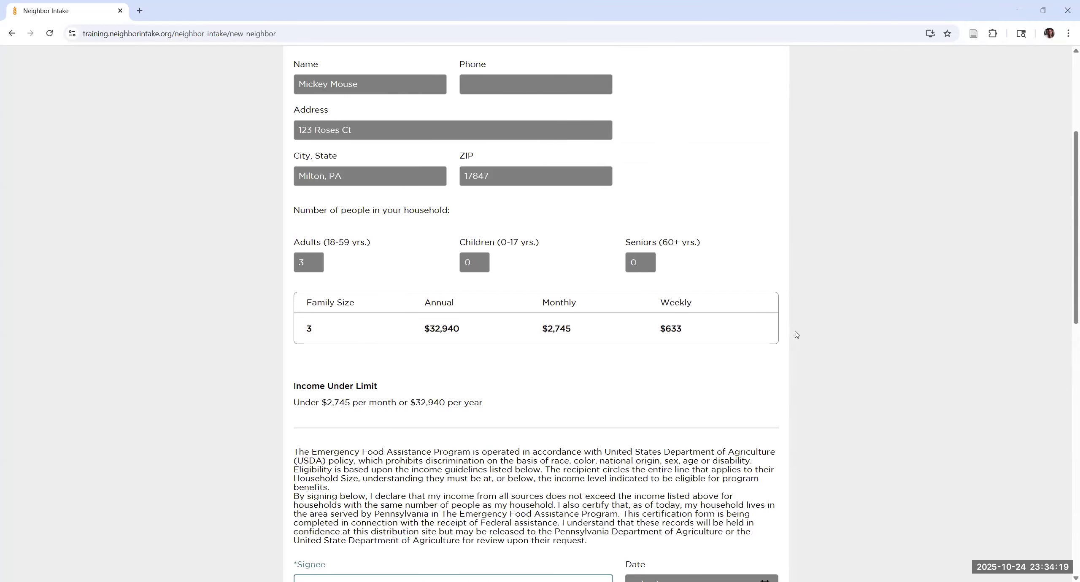
{"action": "scroll", "coordinate": [797, 349], "scroll_direction": "down", "scroll_amount": 7}
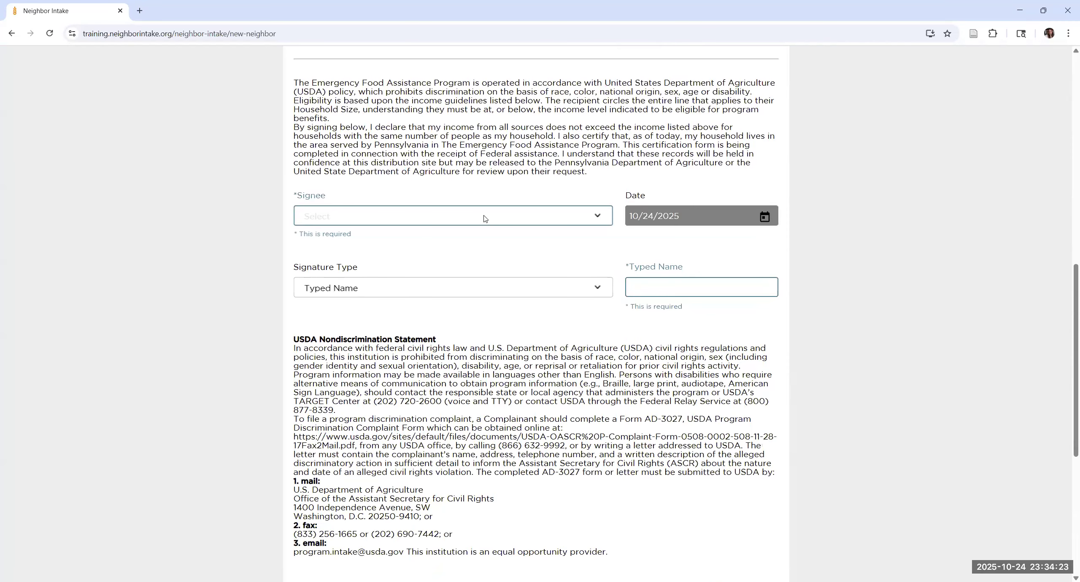
{"action": "left_click", "coordinate": [576, 219]}
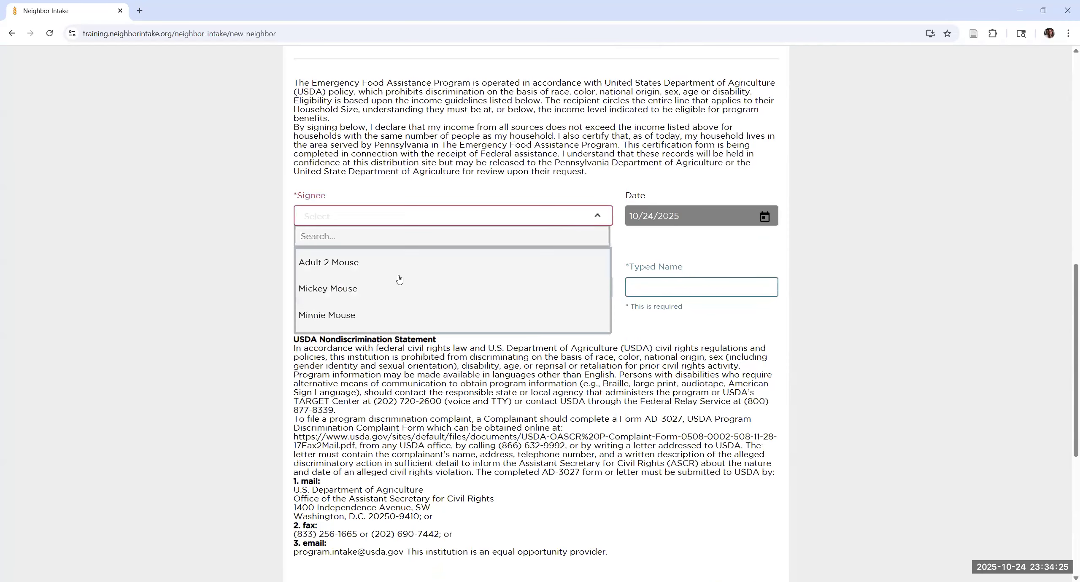
{"action": "left_click", "coordinate": [369, 295]}
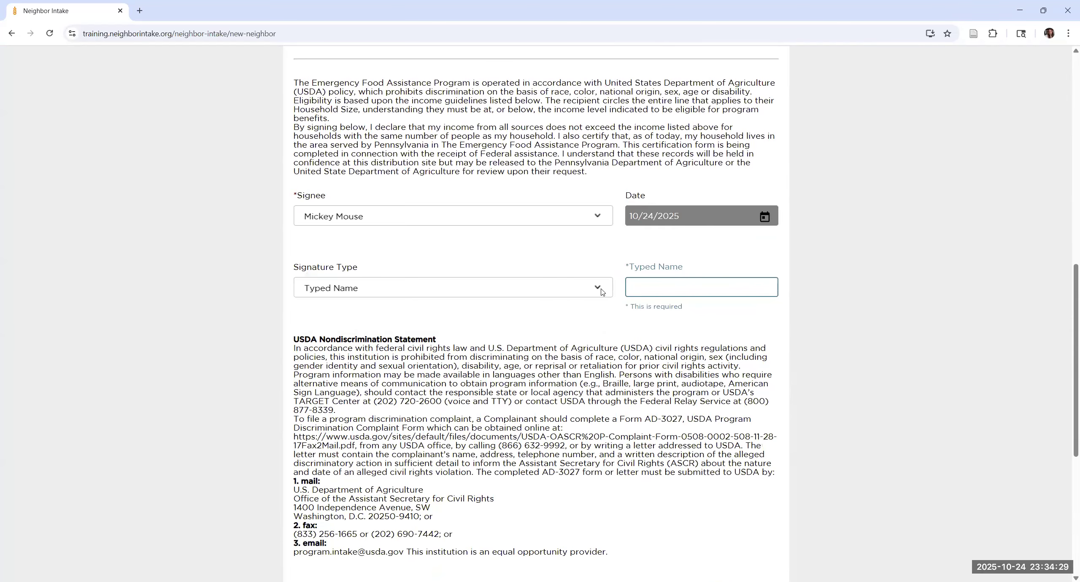
{"action": "left_click", "coordinate": [699, 288]}
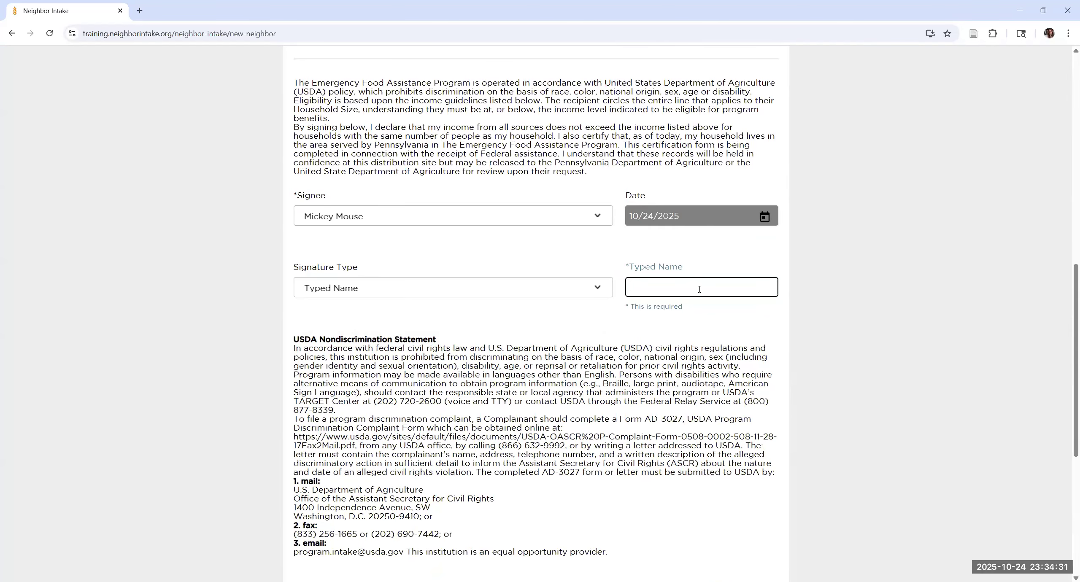
{"action": "type", "text": "Mic"}
{"action": "key", "text": "BackSpace"}
{"action": "key", "text": "BackSpace"}
{"action": "key", "text": "BackSpace"}
Set the signature type of the TEFAP certification to On Screen Sign
{"action": "left_click", "coordinate": [598, 288]}
{"action": "left_click", "coordinate": [355, 333]}
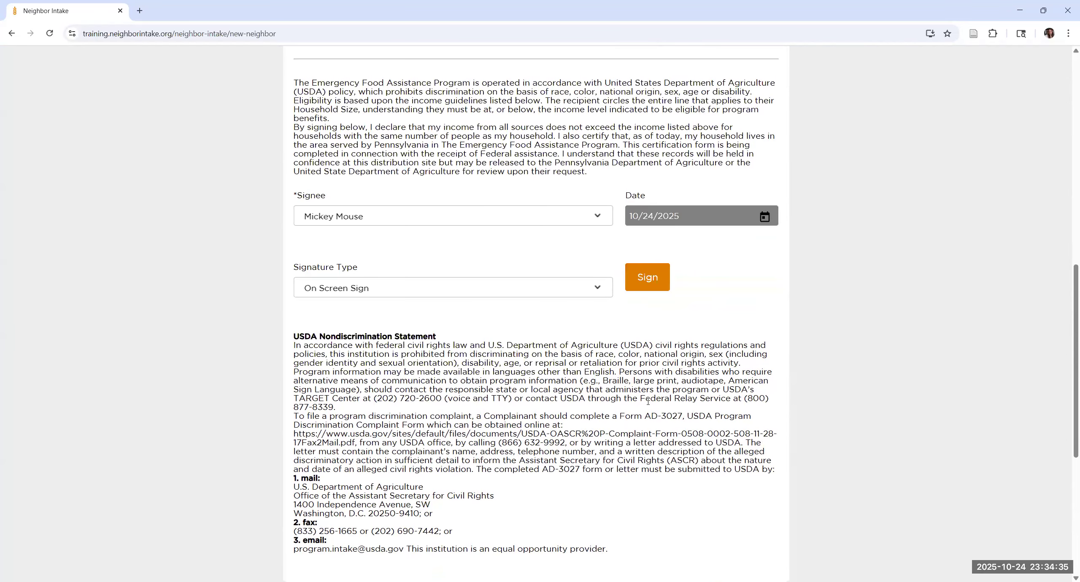
{"action": "left_click", "coordinate": [644, 277]}
{"action": "left_click_drag", "start_coordinate": [316, 383], "coordinate": [429, 404]}
{"action": "left_click_drag", "start_coordinate": [508, 419], "coordinate": [567, 418]}
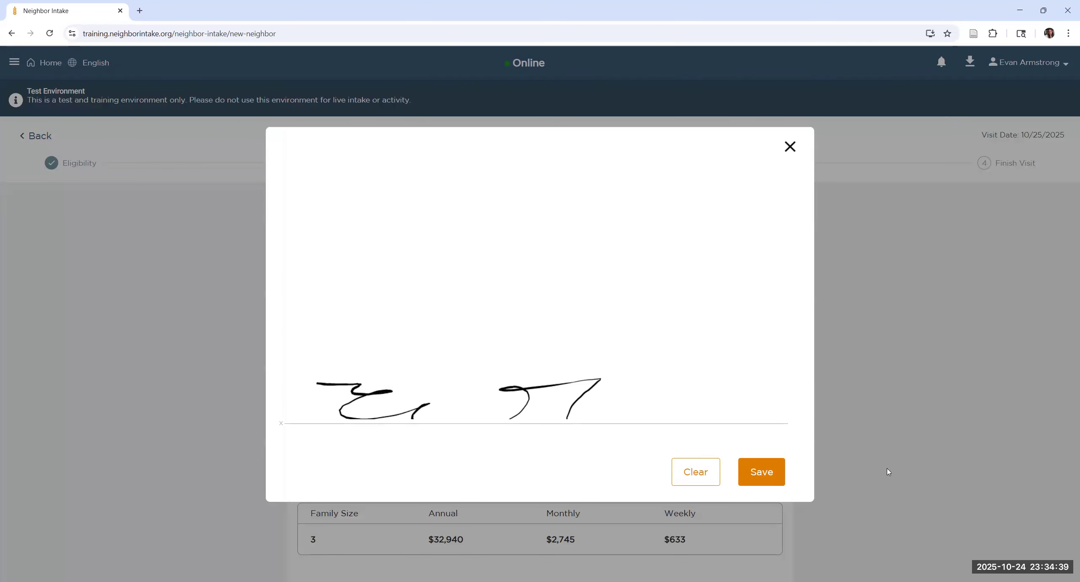
{"action": "left_click", "coordinate": [790, 146]}
Keep Mickey Mouse as the signee of the TEFAP certification and change the signature type to Typed Name
{"action": "scroll", "coordinate": [593, 319], "scroll_direction": "down", "scroll_amount": 6}
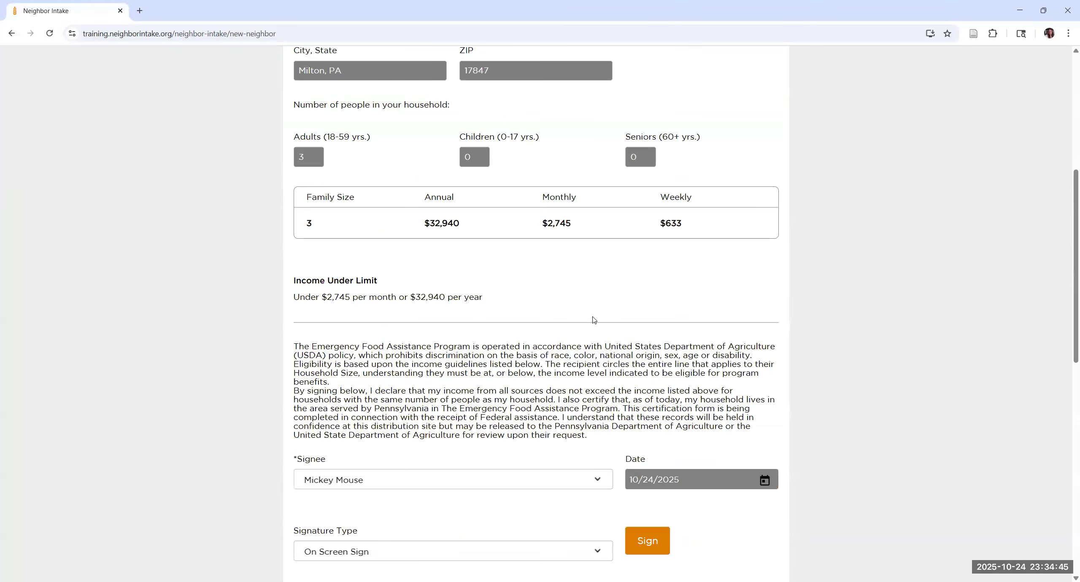
{"action": "scroll", "coordinate": [594, 266], "scroll_direction": "down", "scroll_amount": 5}
{"action": "left_click", "coordinate": [595, 267]}
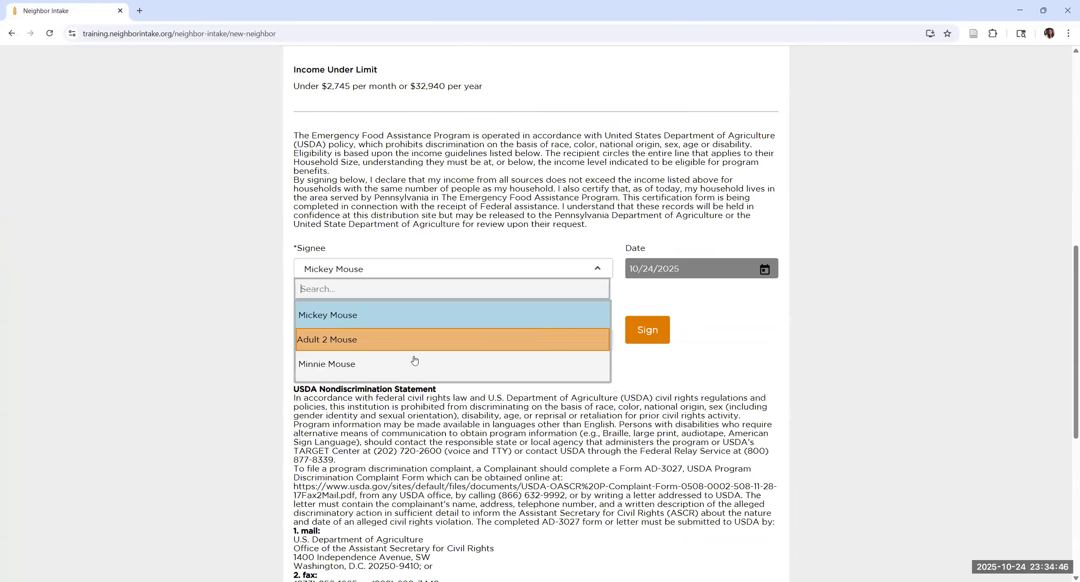
{"action": "left_click", "coordinate": [370, 318]}
{"action": "left_click", "coordinate": [527, 341]}
{"action": "left_click", "coordinate": [365, 413]}
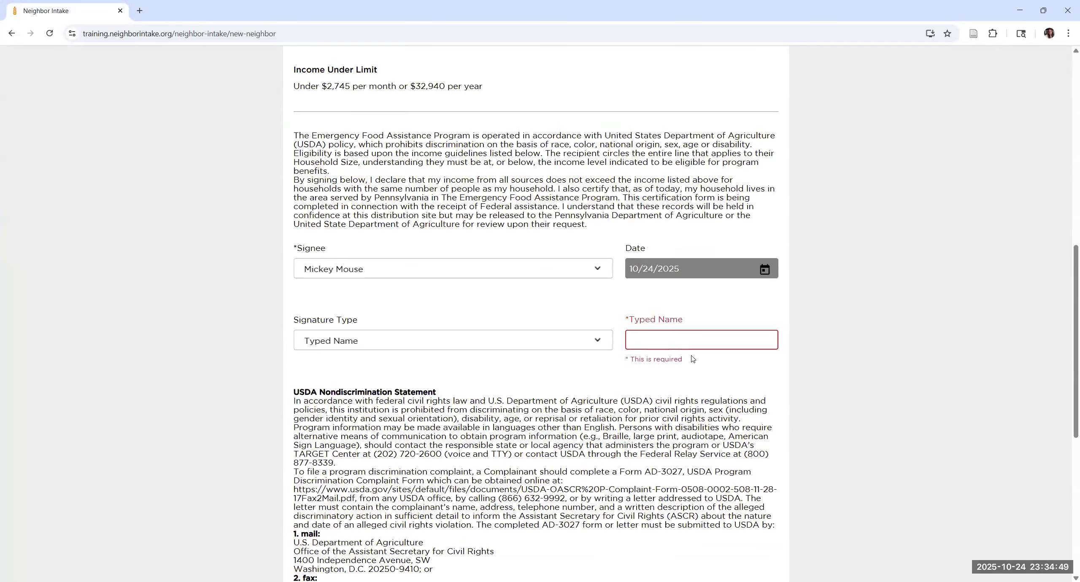
Sign the TEFAP certification with the typed name Mickey Mouse and save the signature form
{"action": "left_click", "coordinate": [684, 340]}
{"action": "type", "text": "Mick"}
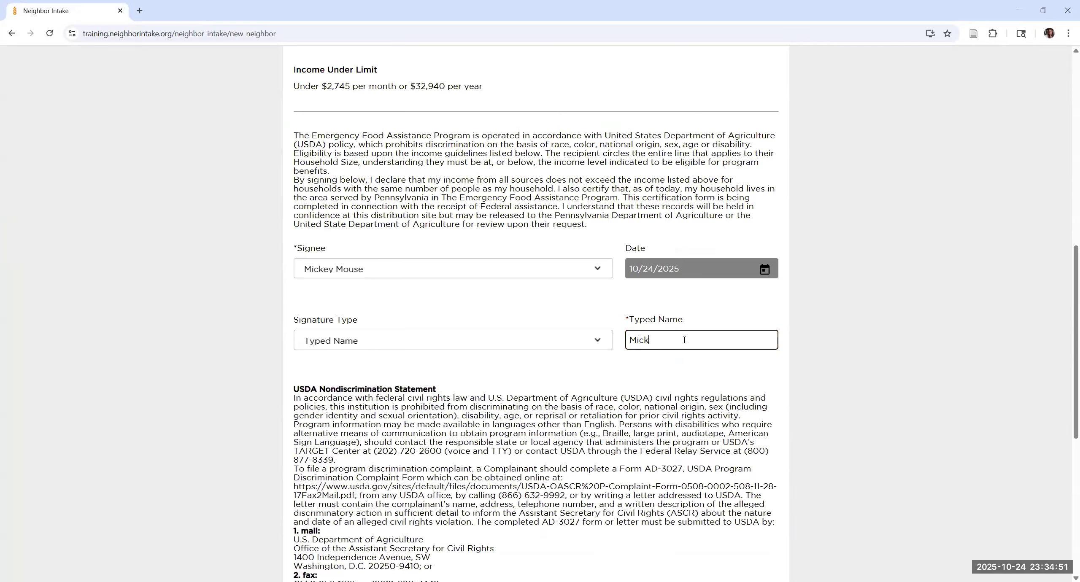
{"action": "type", "text": "ey Mouse"}
{"action": "scroll", "coordinate": [673, 404], "scroll_direction": "down", "scroll_amount": 6}
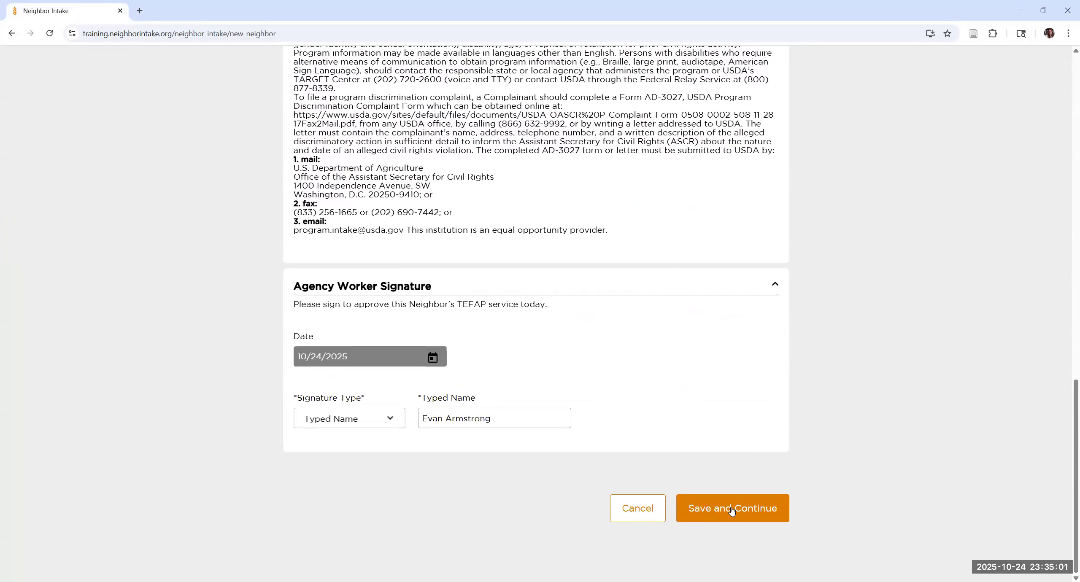
{"action": "left_click", "coordinate": [732, 509]}
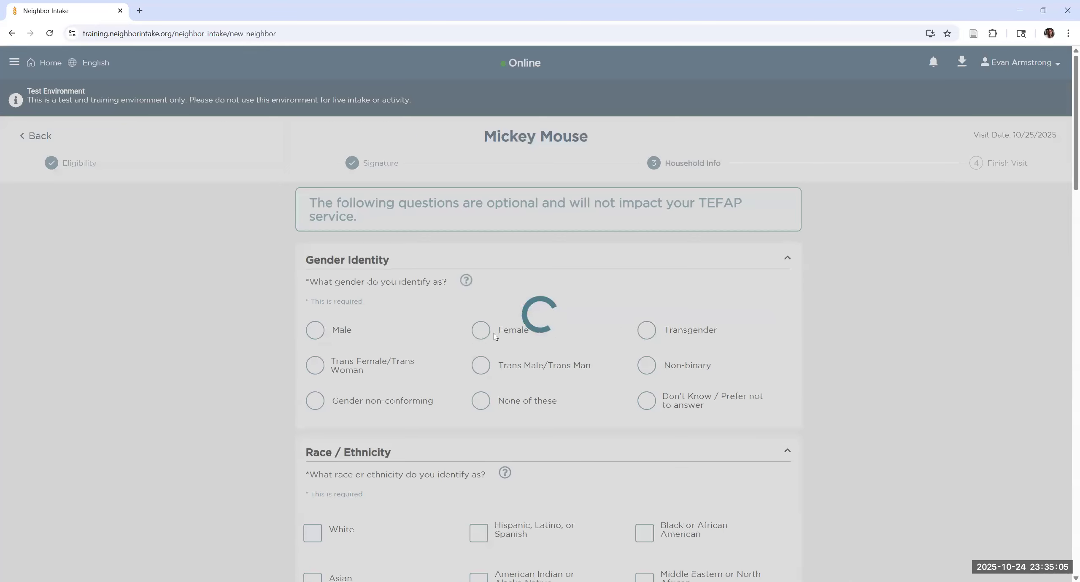
Answer the household info questions with Male for gender identity and White for race / ethnicity
{"action": "scroll", "coordinate": [590, 348], "scroll_direction": "down", "scroll_amount": 10}
{"action": "scroll", "coordinate": [584, 356], "scroll_direction": "up", "scroll_amount": 7}
{"action": "scroll", "coordinate": [584, 356], "scroll_direction": "up", "scroll_amount": 3}
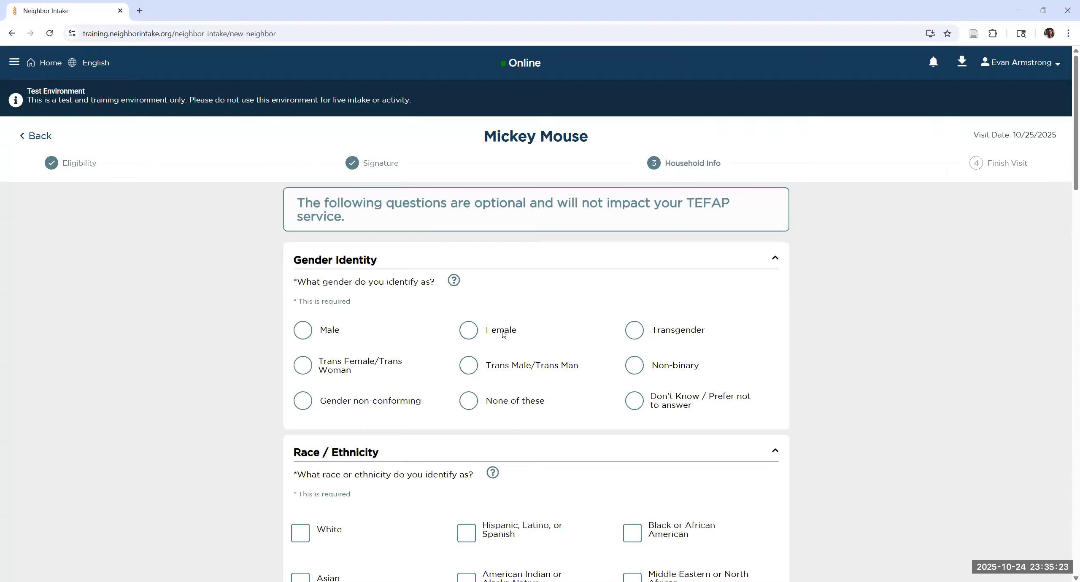
{"action": "scroll", "coordinate": [409, 342], "scroll_direction": "down", "scroll_amount": 3}
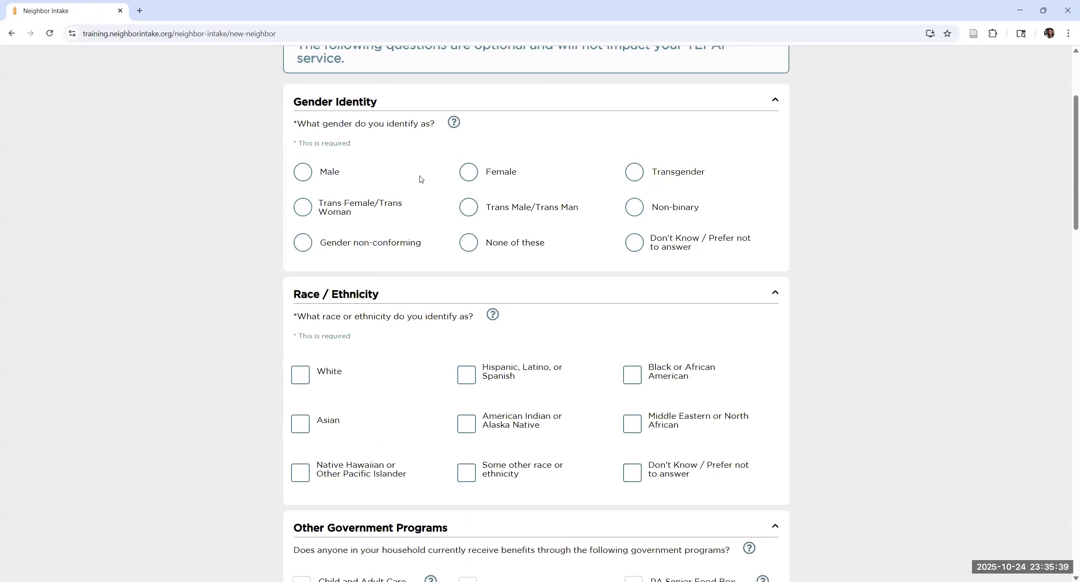
{"action": "left_click", "coordinate": [305, 172]}
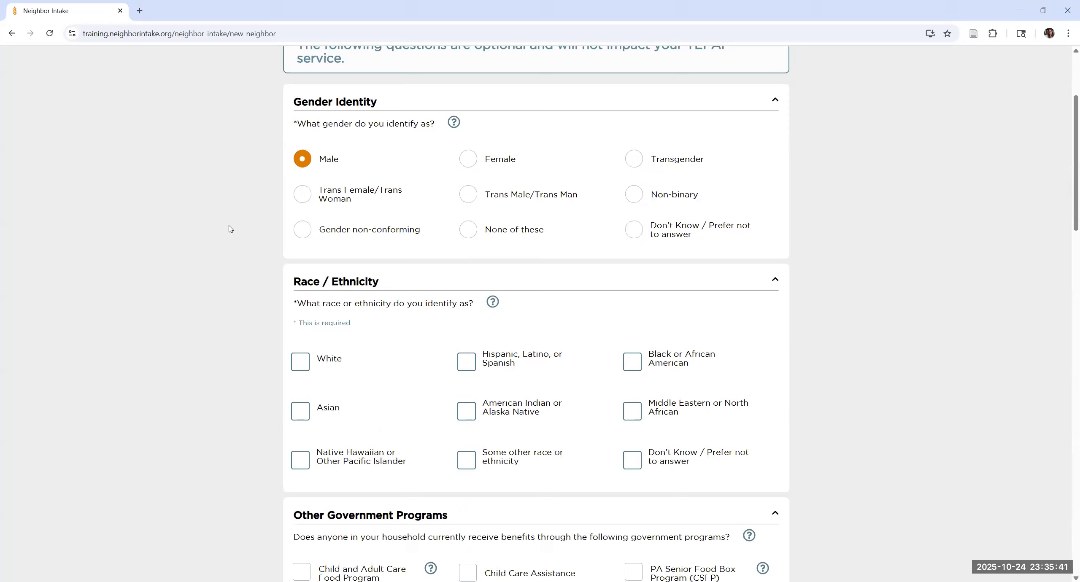
{"action": "scroll", "coordinate": [230, 229], "scroll_direction": "down", "scroll_amount": 2}
{"action": "left_click", "coordinate": [301, 257]}
Look through the optional household questions on government programs, preferred languages, disability, military status, dietary restrictions, assistance and additional notes
{"action": "scroll", "coordinate": [638, 265], "scroll_direction": "down", "scroll_amount": 18}
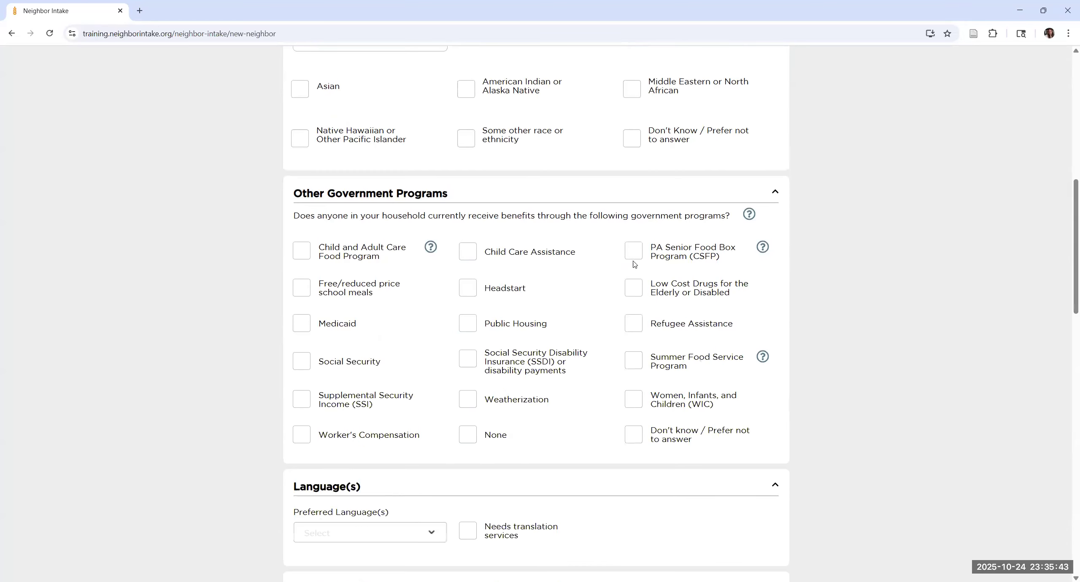
{"action": "scroll", "coordinate": [619, 261], "scroll_direction": "down", "scroll_amount": 4}
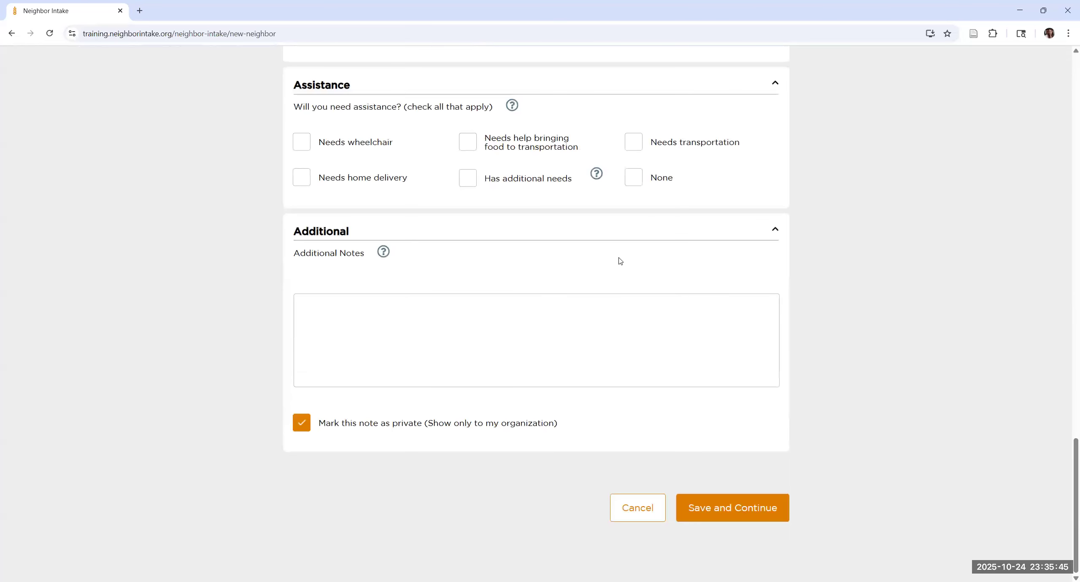
{"action": "scroll", "coordinate": [620, 260], "scroll_direction": "up", "scroll_amount": 19}
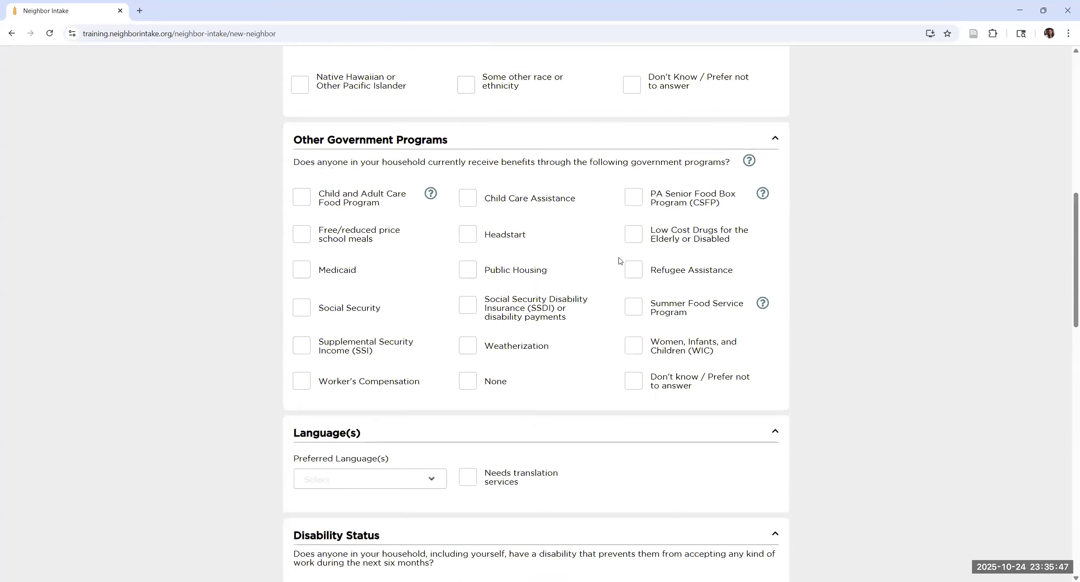
{"action": "scroll", "coordinate": [620, 260], "scroll_direction": "down", "scroll_amount": 6}
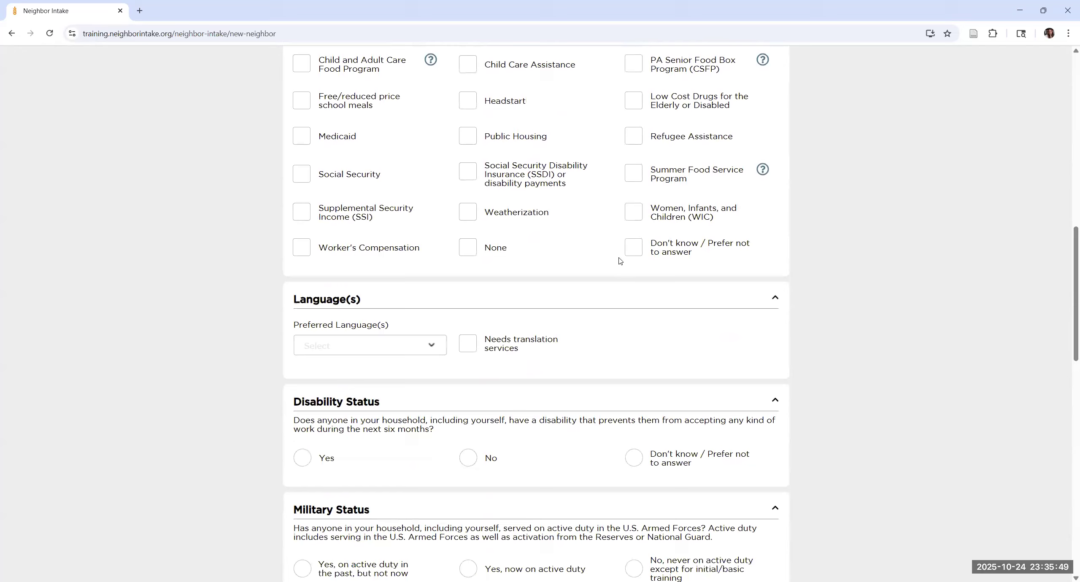
{"action": "scroll", "coordinate": [619, 260], "scroll_direction": "up", "scroll_amount": 1}
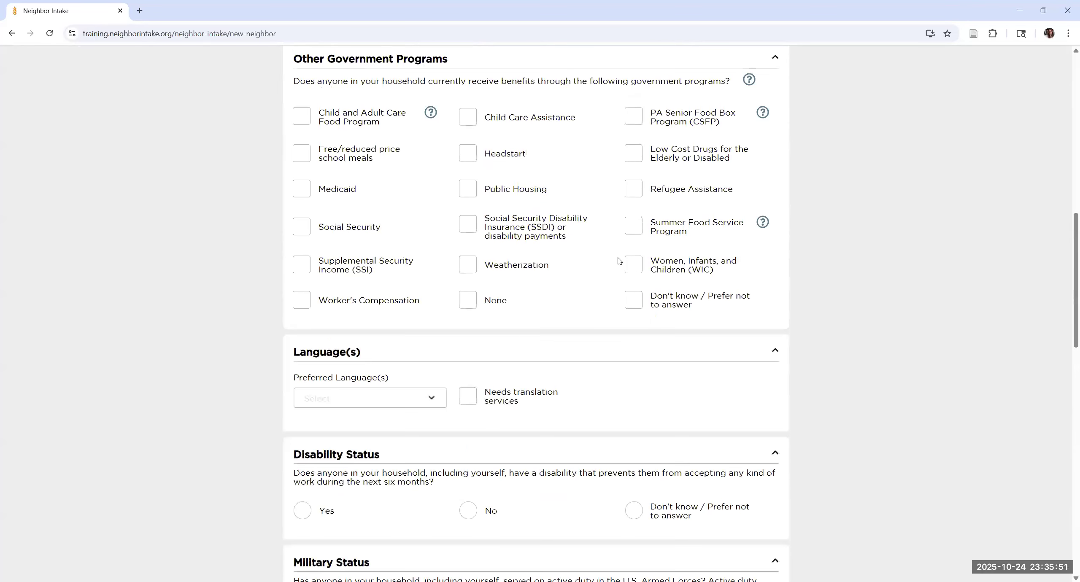
{"action": "scroll", "coordinate": [620, 261], "scroll_direction": "up", "scroll_amount": 1}
{"action": "scroll", "coordinate": [620, 259], "scroll_direction": "up", "scroll_amount": 2}
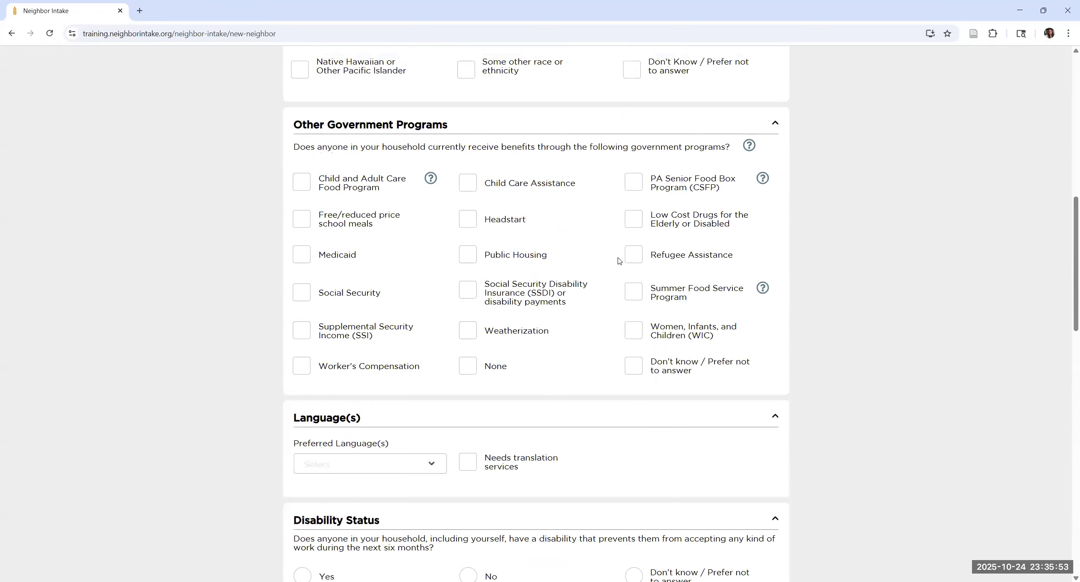
{"action": "scroll", "coordinate": [619, 258], "scroll_direction": "down", "scroll_amount": 7}
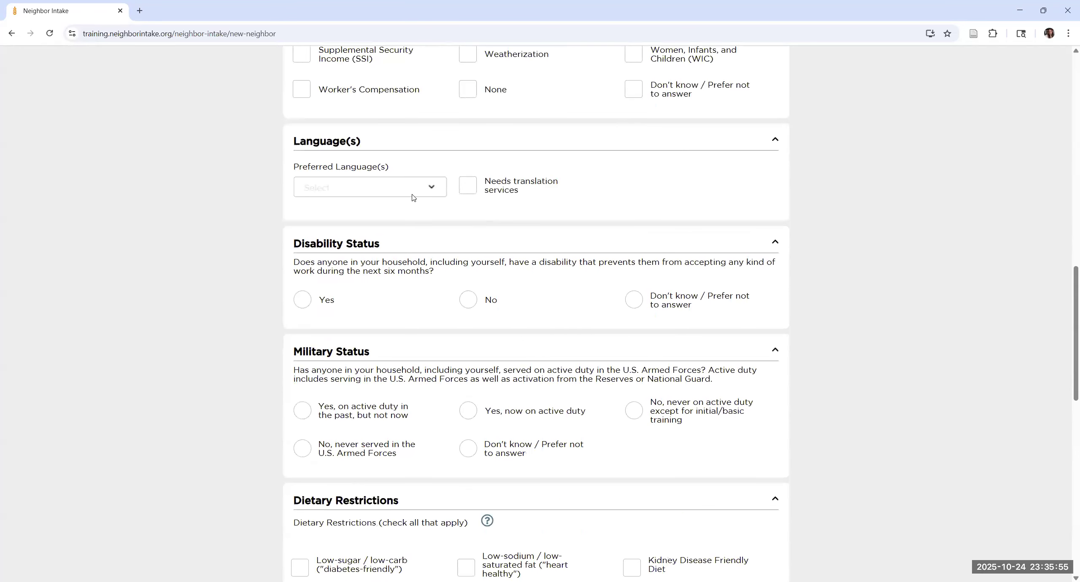
{"action": "left_click", "coordinate": [425, 189]}
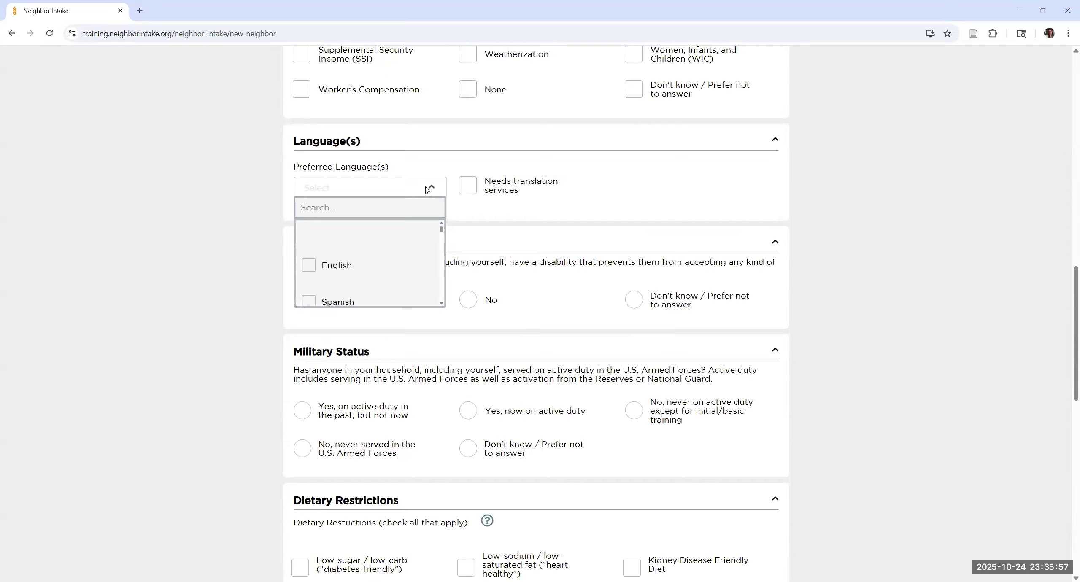
{"action": "left_click", "coordinate": [425, 189]}
{"action": "scroll", "coordinate": [327, 198], "scroll_direction": "down", "scroll_amount": 2}
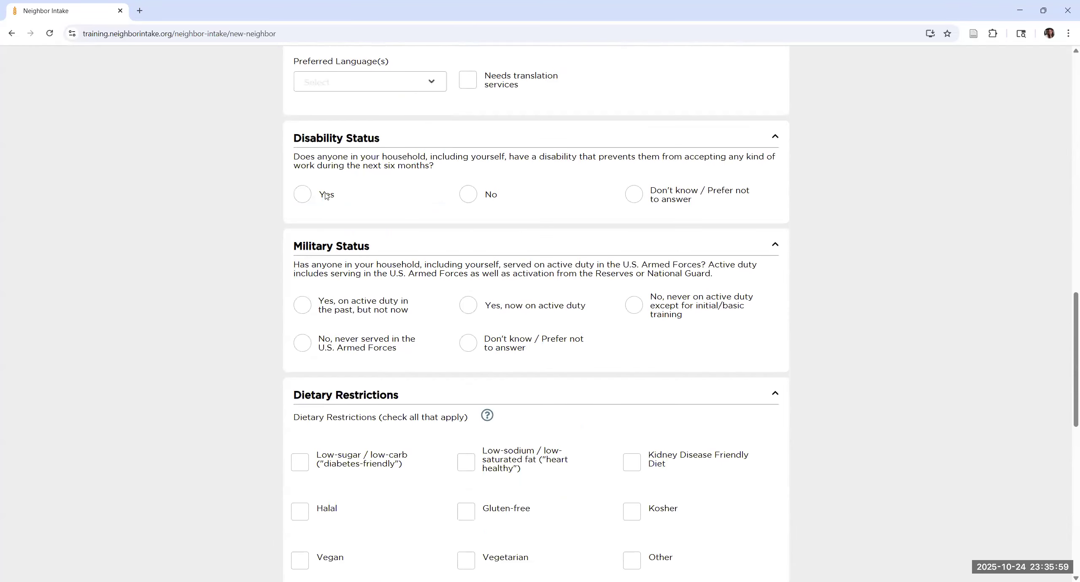
{"action": "scroll", "coordinate": [424, 306], "scroll_direction": "down", "scroll_amount": 5}
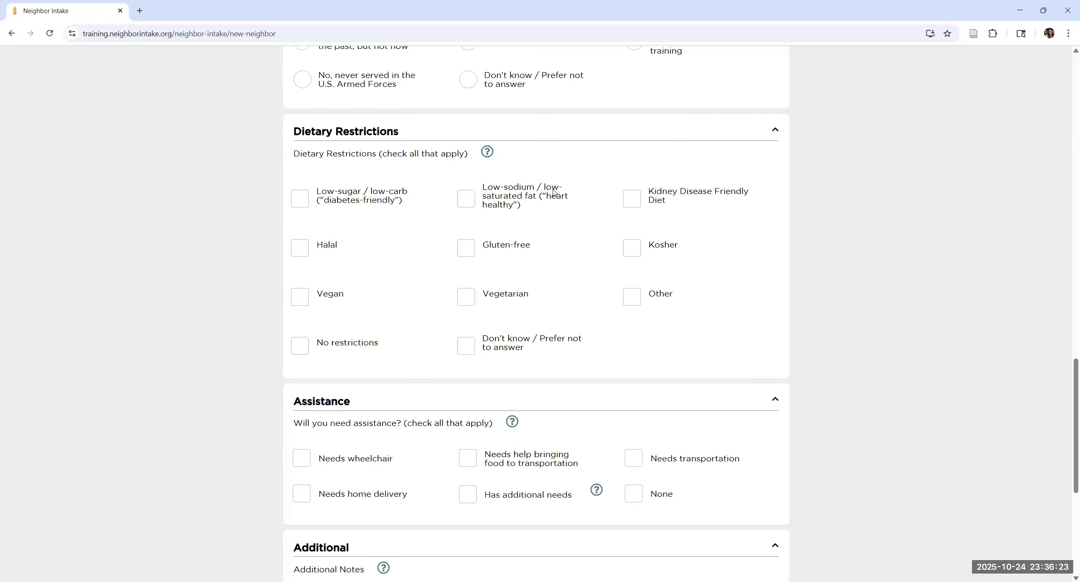
{"action": "scroll", "coordinate": [548, 236], "scroll_direction": "up", "scroll_amount": 8}
{"action": "scroll", "coordinate": [466, 262], "scroll_direction": "up", "scroll_amount": 6}
{"action": "scroll", "coordinate": [466, 261], "scroll_direction": "down", "scroll_amount": 5}
{"action": "scroll", "coordinate": [463, 252], "scroll_direction": "up", "scroll_amount": 5}
{"action": "scroll", "coordinate": [464, 252], "scroll_direction": "down", "scroll_amount": 14}
{"action": "scroll", "coordinate": [464, 252], "scroll_direction": "down", "scroll_amount": 6}
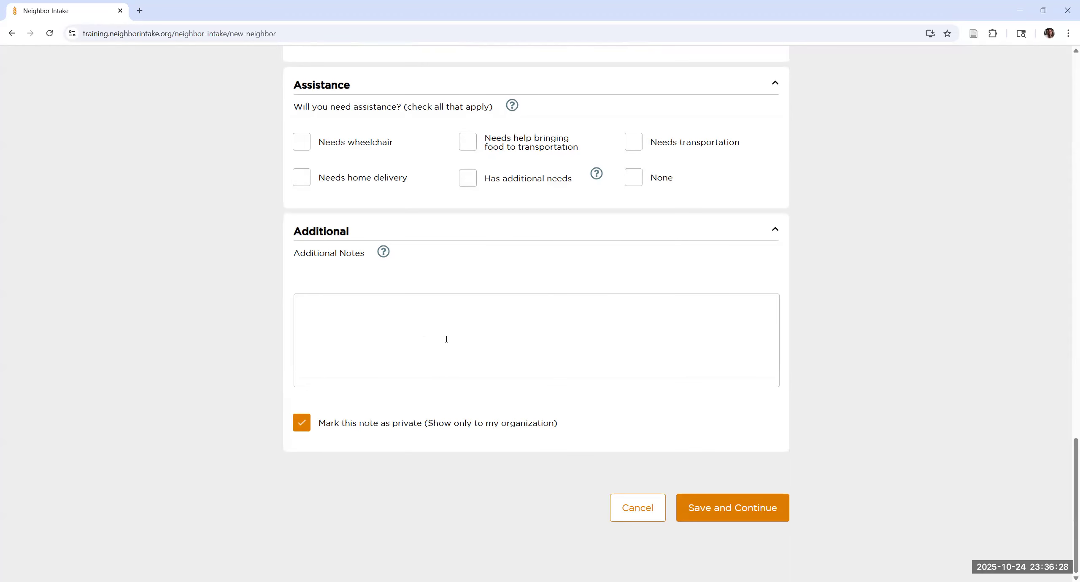
Save the household info and finish the visit with Food Pantry - TEFAP/Bonus and no additional services
{"action": "left_click", "coordinate": [719, 509]}
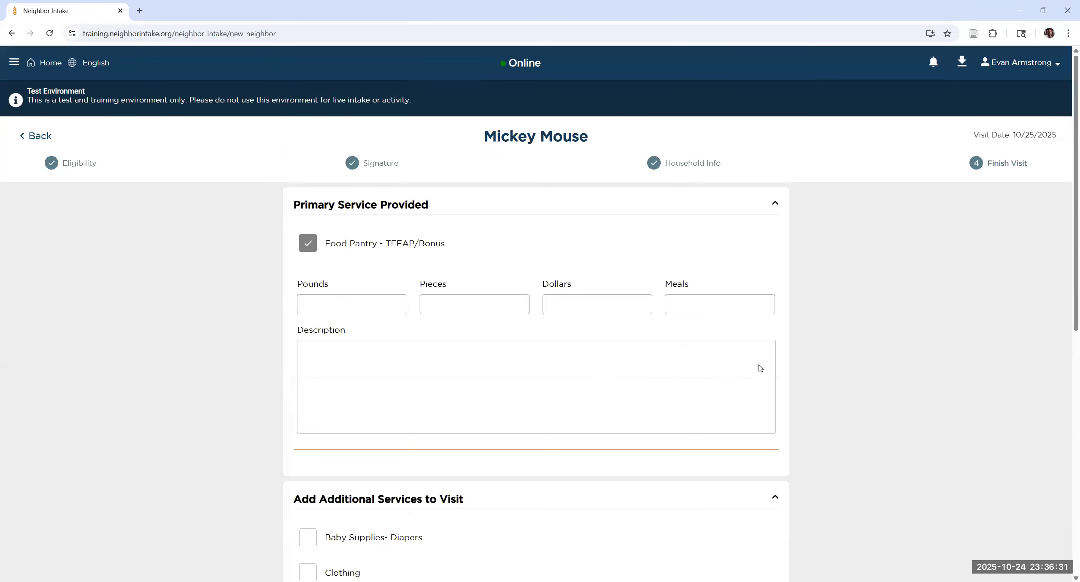
{"action": "scroll", "coordinate": [826, 361], "scroll_direction": "down", "scroll_amount": 7}
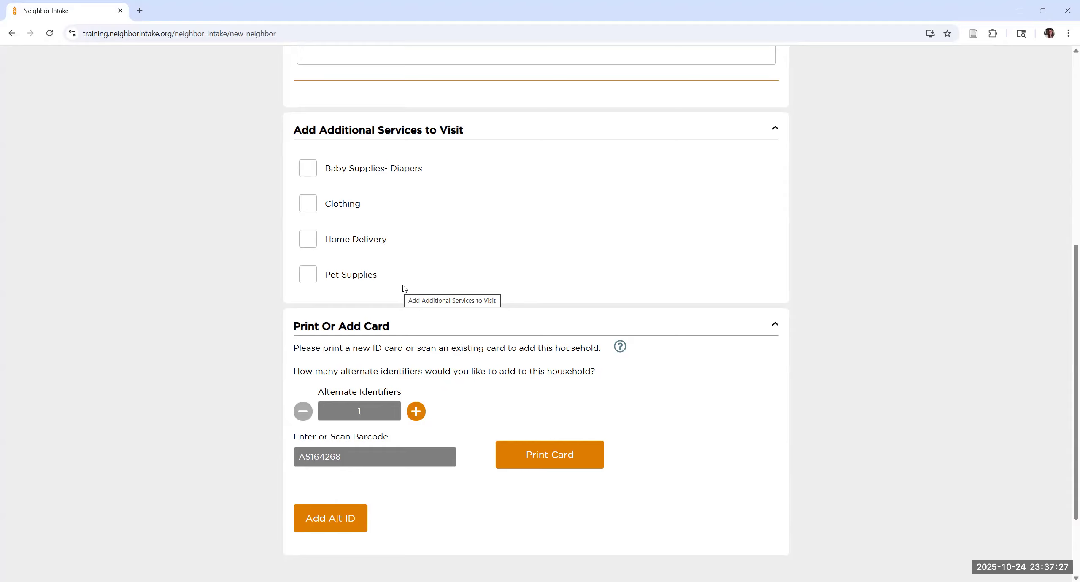
{"action": "scroll", "coordinate": [403, 288], "scroll_direction": "down", "scroll_amount": 3}
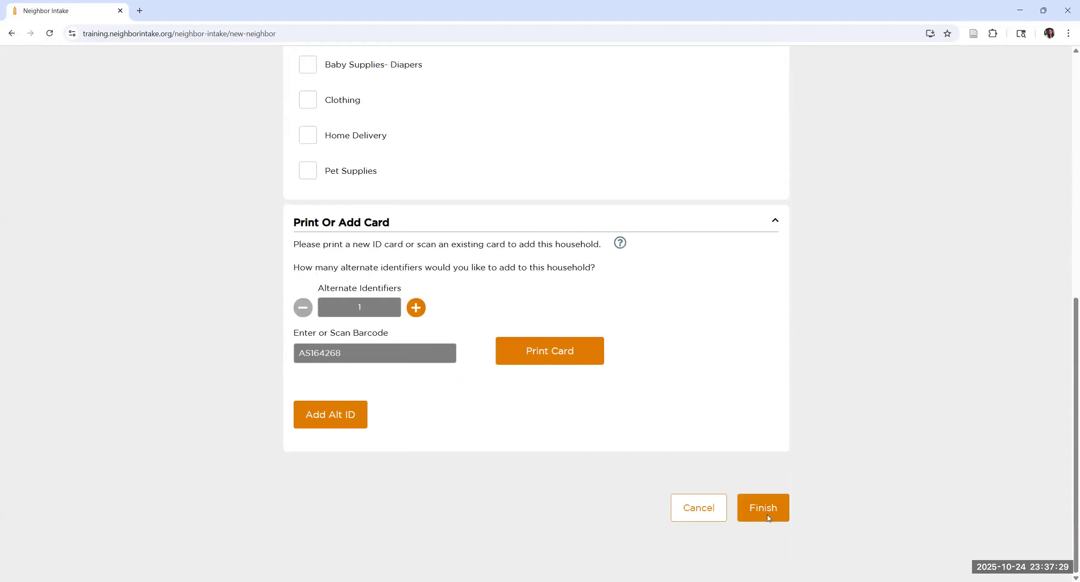
{"action": "left_click", "coordinate": [767, 518]}
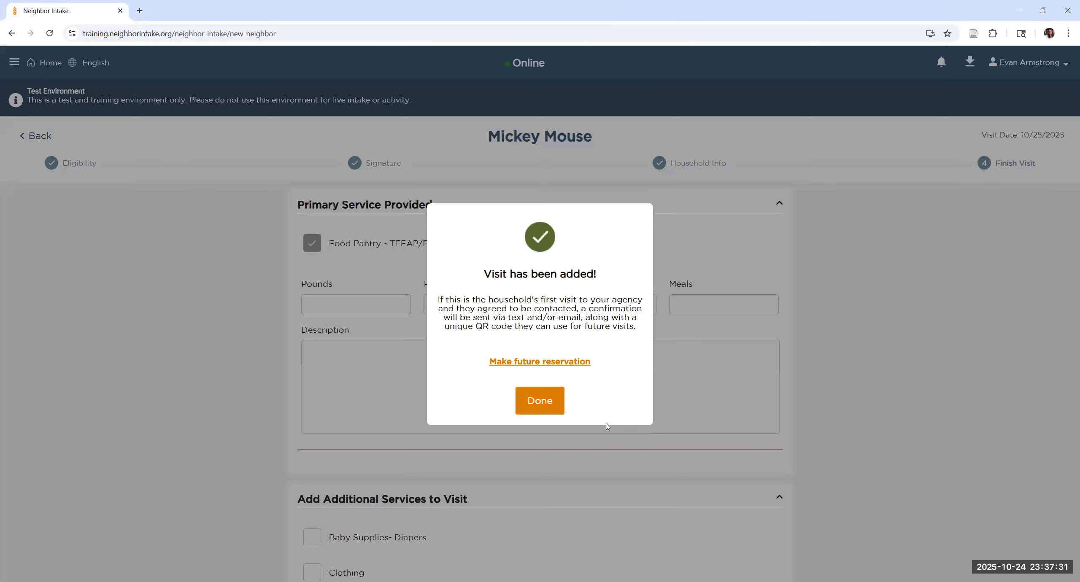
{"action": "left_click", "coordinate": [540, 401]}
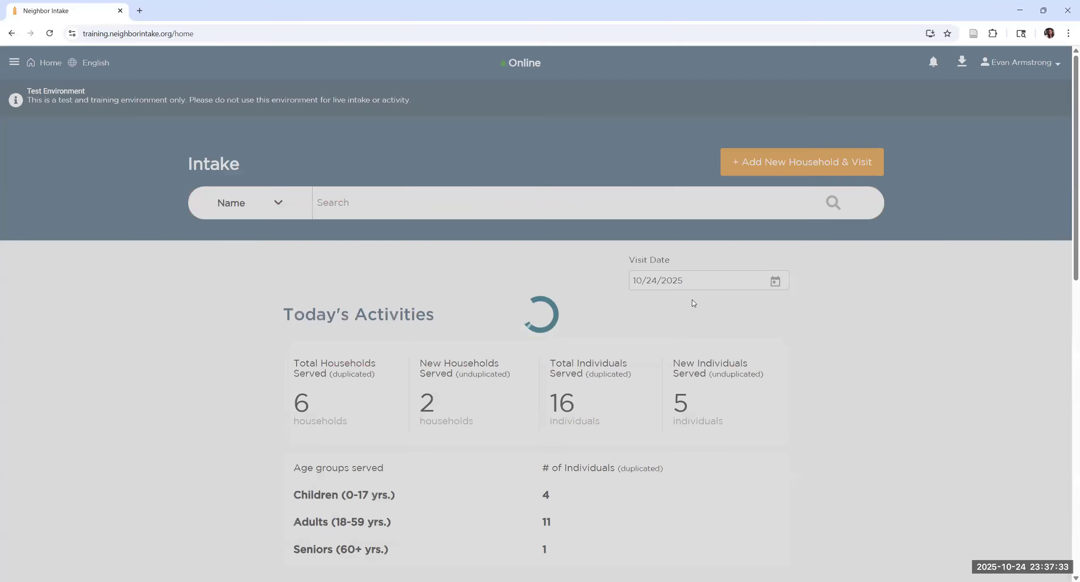
Search the intake records by name for "mou, mic"
{"action": "left_click", "coordinate": [833, 202]}
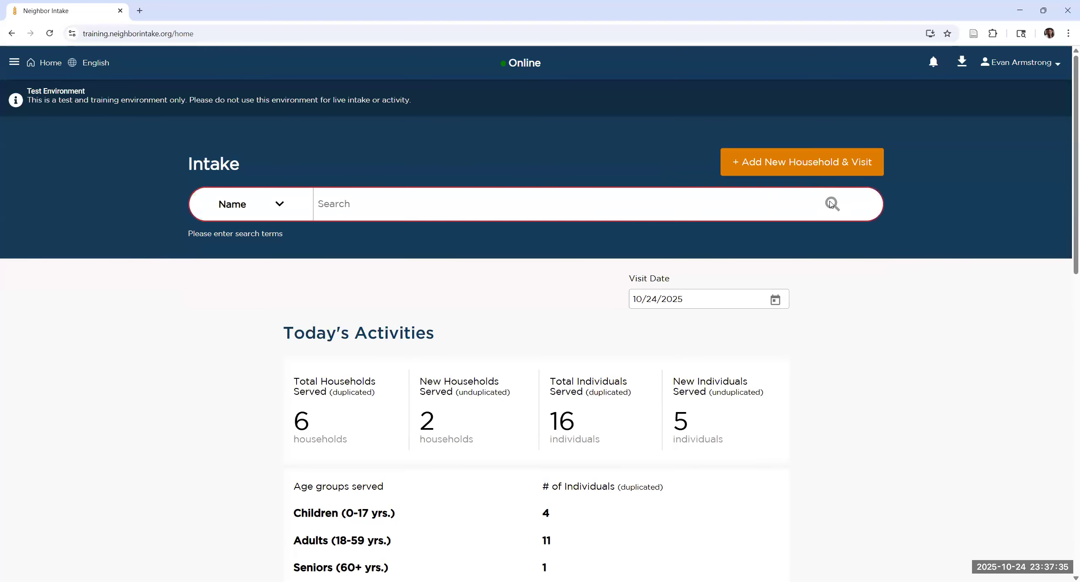
{"action": "left_click", "coordinate": [589, 198]}
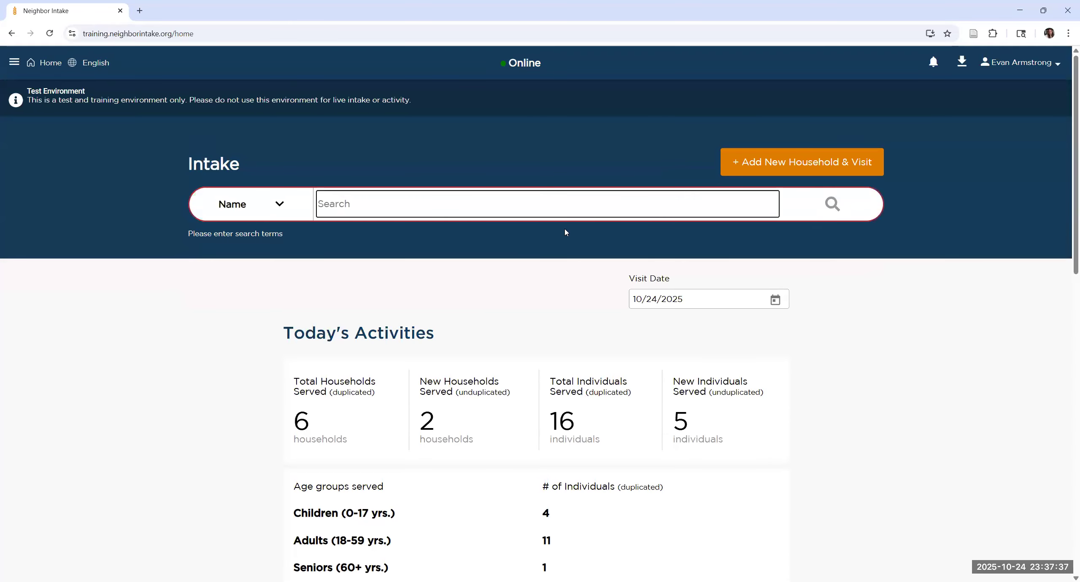
{"action": "type", "text": "mi"}
{"action": "key", "text": "BackSpace"}
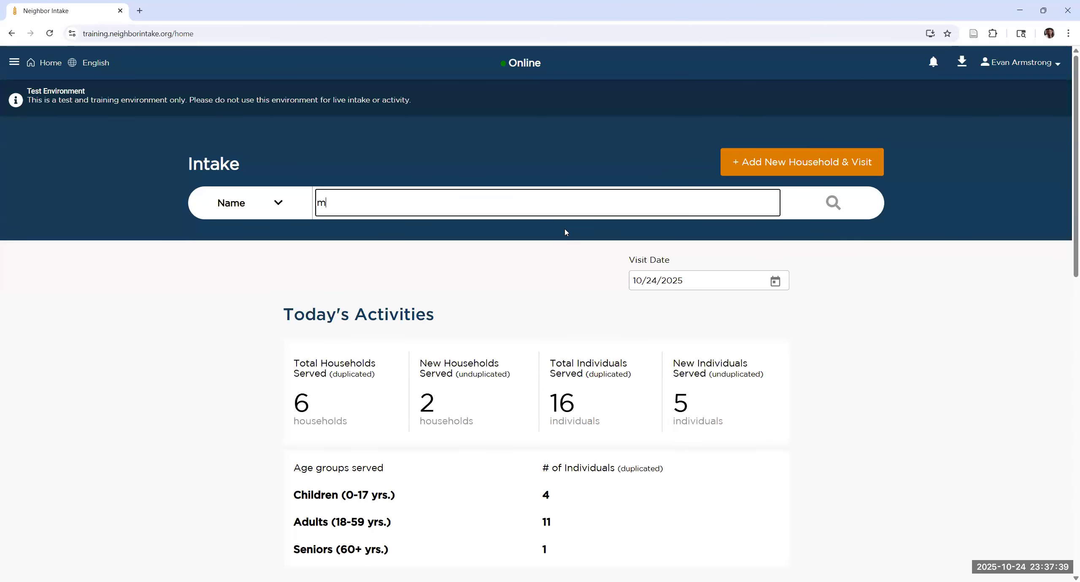
{"action": "type", "text": "ou, mic"}
{"action": "key", "text": "Return"}
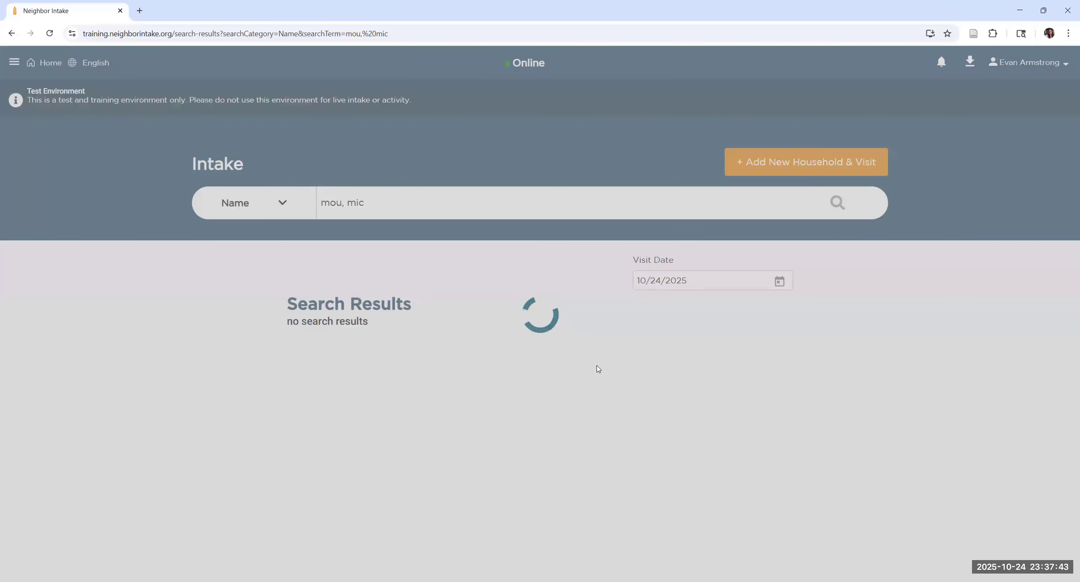
Expand the details of the three-member Mickey Mouse household in the search results
{"action": "scroll", "coordinate": [574, 421], "scroll_direction": "down", "scroll_amount": 5}
{"action": "scroll", "coordinate": [426, 333], "scroll_direction": "down", "scroll_amount": 2}
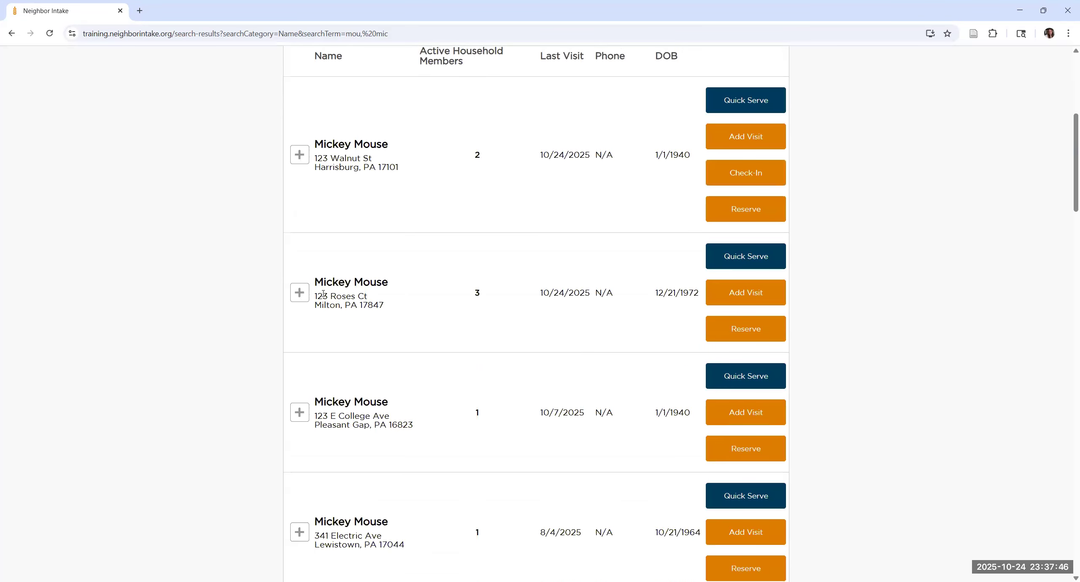
{"action": "left_click", "coordinate": [300, 292]}
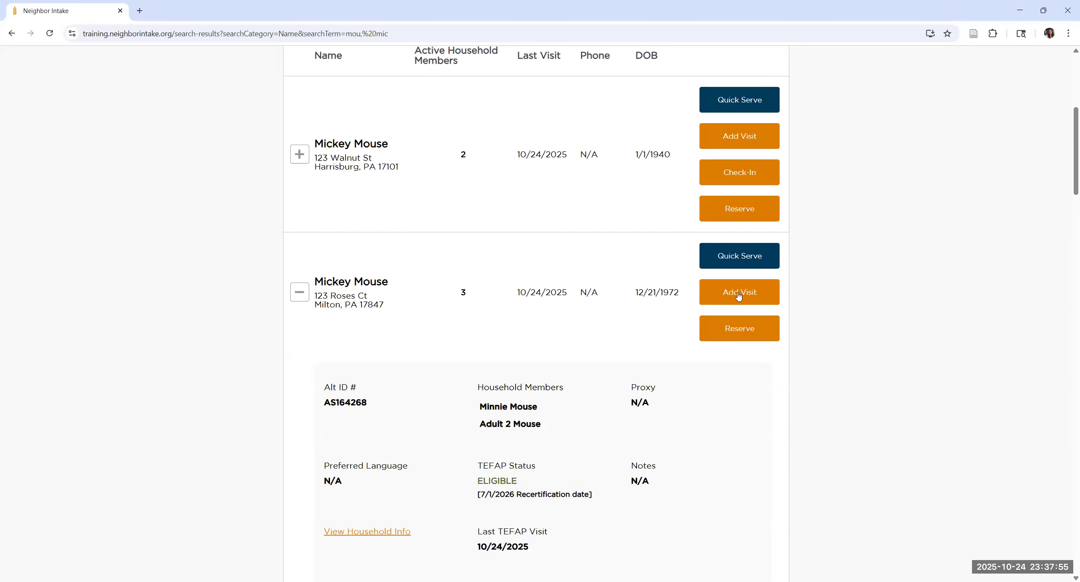
Start a new visit for that household with Food Pantry - TEFAP/Bonus under Hope Distribution as the primary service
{"action": "left_click", "coordinate": [738, 296]}
{"action": "left_click", "coordinate": [450, 291]}
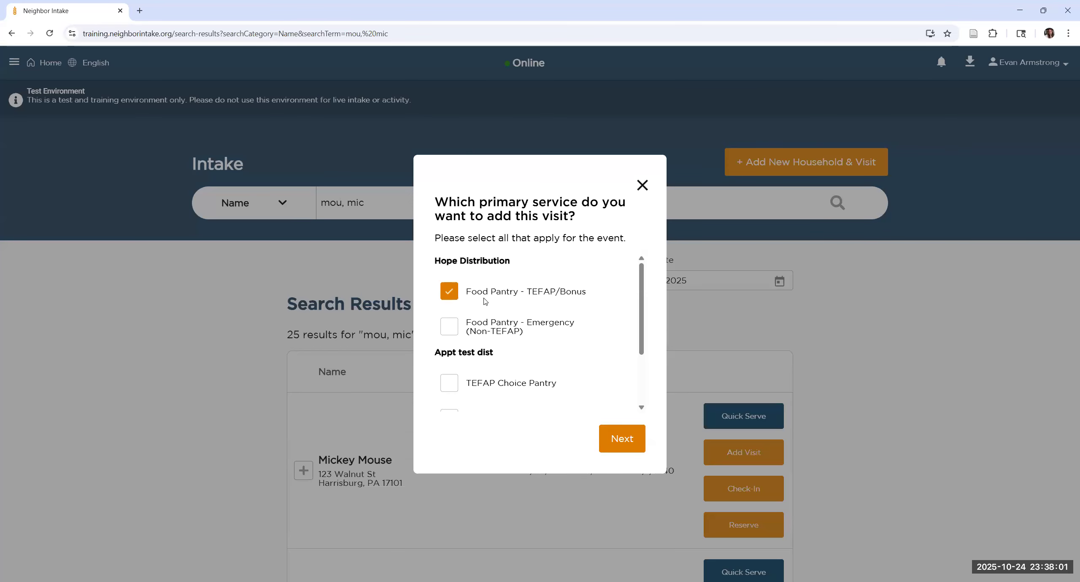
{"action": "left_click", "coordinate": [616, 437]}
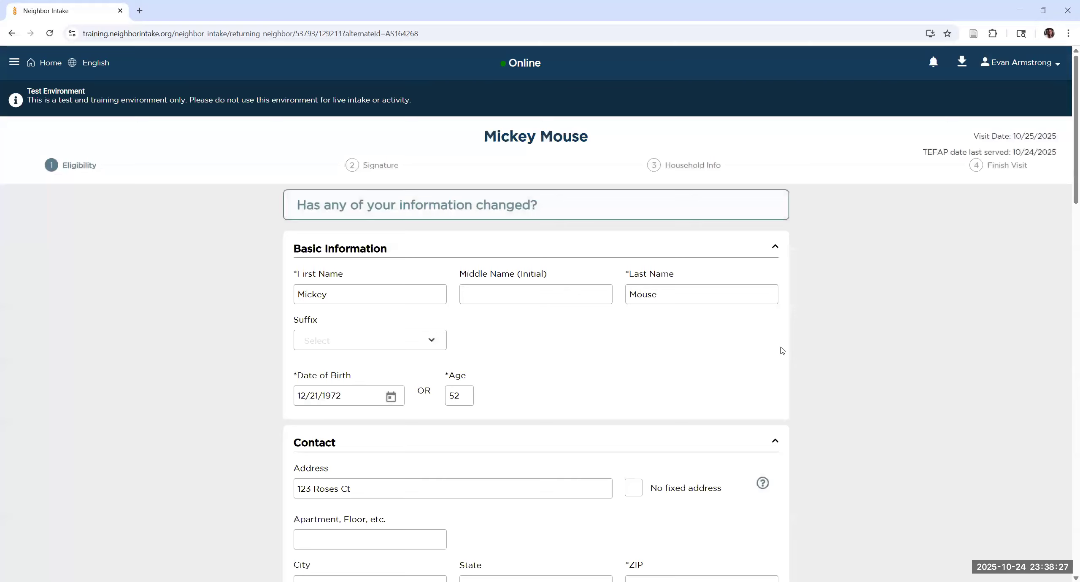
Review the returning household's eligibility, household member and proxy details and save the eligibility section
{"action": "scroll", "coordinate": [781, 350], "scroll_direction": "down", "scroll_amount": 10}
{"action": "scroll", "coordinate": [781, 349], "scroll_direction": "down", "scroll_amount": 15}
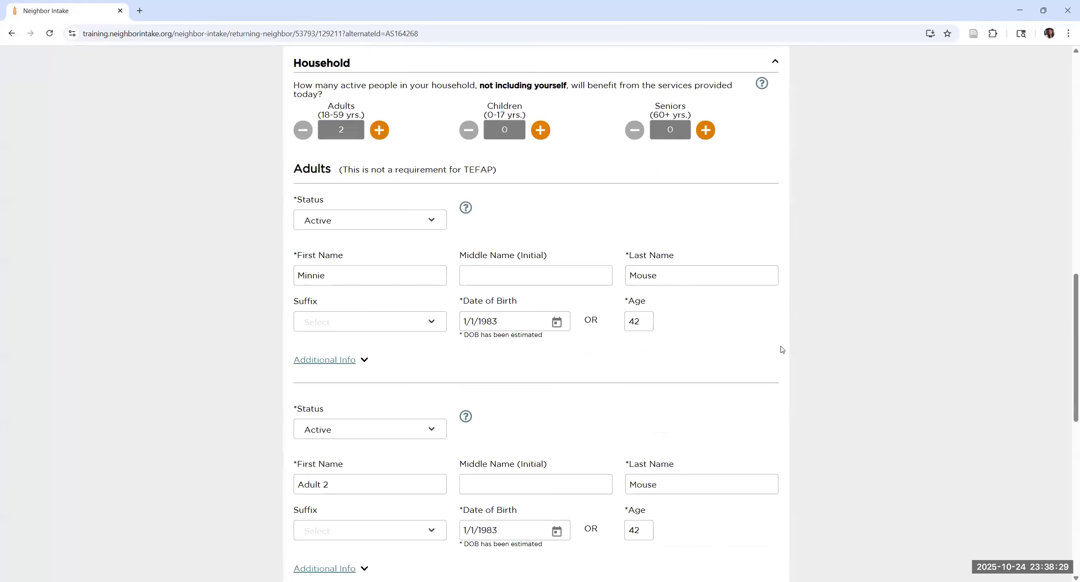
{"action": "scroll", "coordinate": [781, 349], "scroll_direction": "up", "scroll_amount": 10}
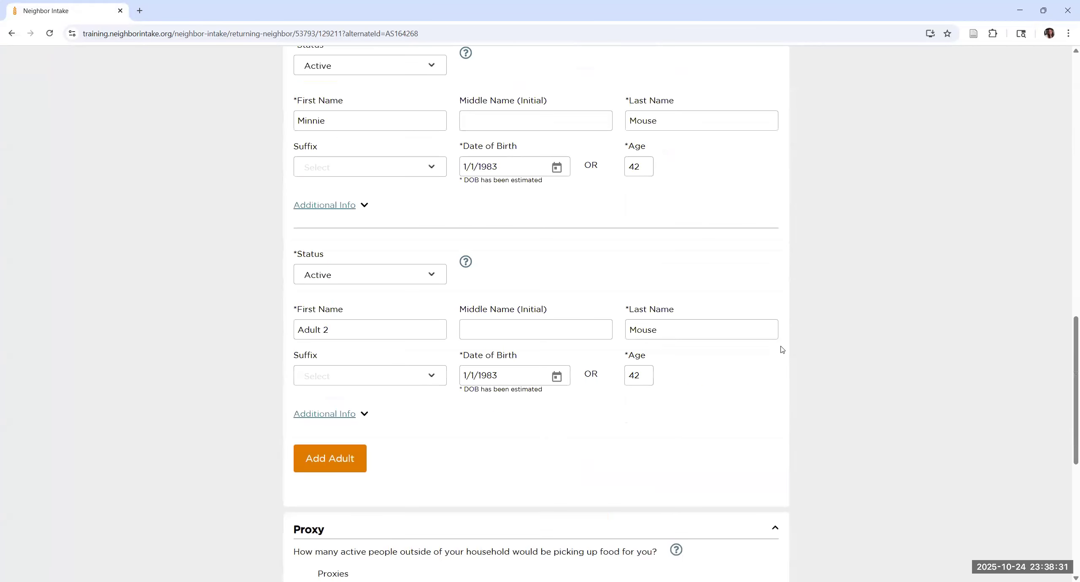
{"action": "scroll", "coordinate": [761, 480], "scroll_direction": "down", "scroll_amount": 7}
{"action": "scroll", "coordinate": [761, 480], "scroll_direction": "down", "scroll_amount": 3}
{"action": "left_click", "coordinate": [761, 509]}
Save the signature section and the optional household info section of the returning visit
{"action": "scroll", "coordinate": [754, 440], "scroll_direction": "down", "scroll_amount": 6}
{"action": "scroll", "coordinate": [752, 519], "scroll_direction": "down", "scroll_amount": 1}
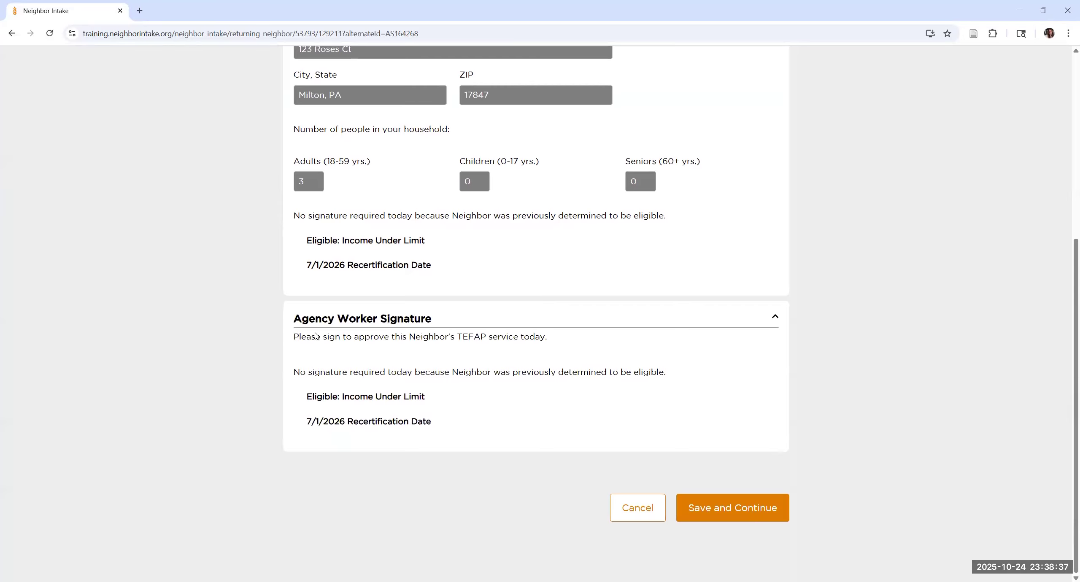
{"action": "left_click", "coordinate": [752, 518]}
{"action": "scroll", "coordinate": [841, 350], "scroll_direction": "down", "scroll_amount": 10}
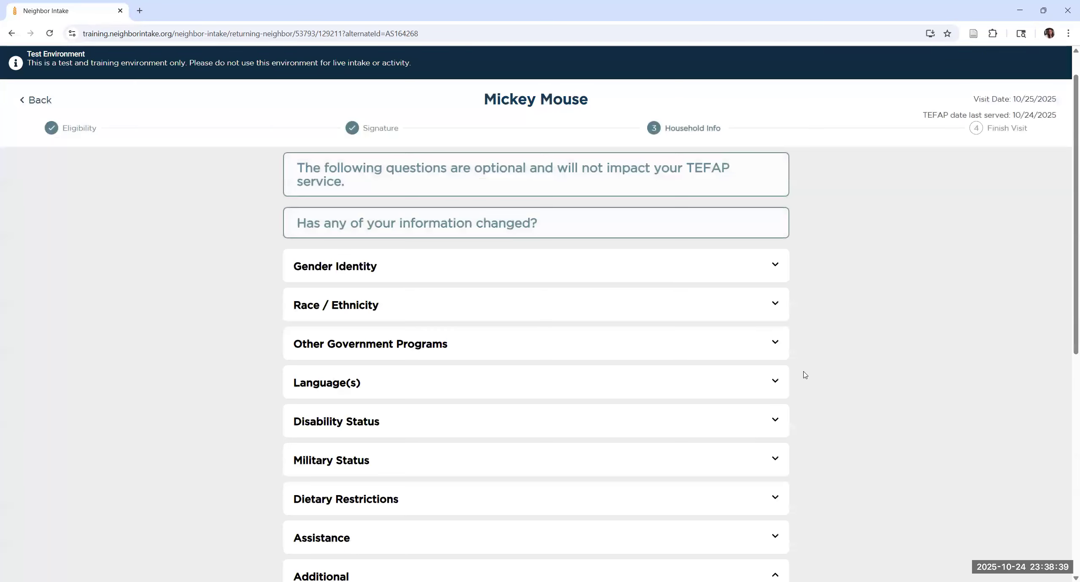
{"action": "left_click", "coordinate": [757, 497]}
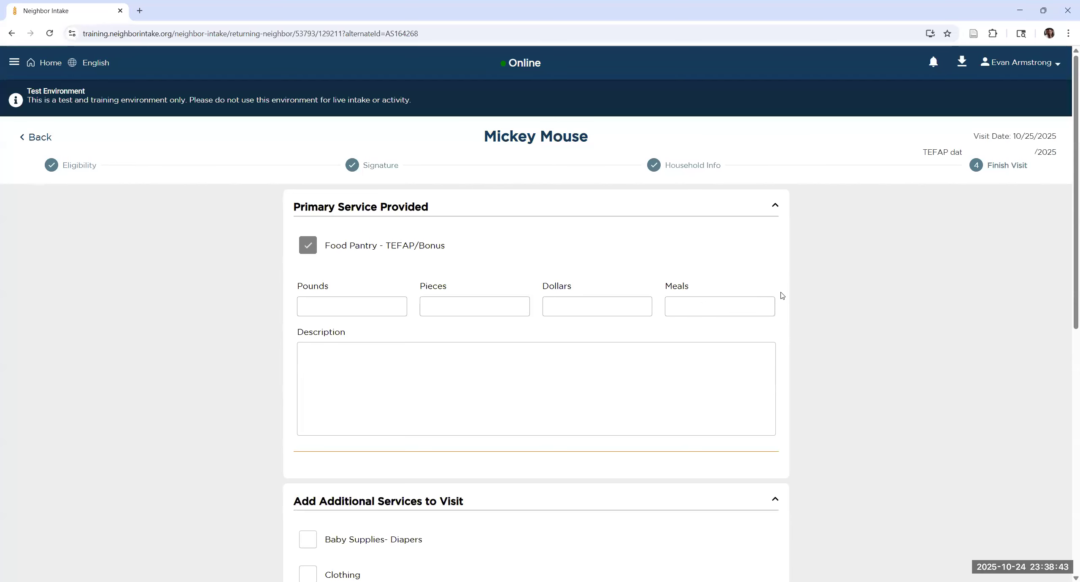
Finish the visit with Food Pantry - TEFAP/Bonus and no additional services, and dismiss the confirmation
{"action": "scroll", "coordinate": [781, 294], "scroll_direction": "down", "scroll_amount": 10}
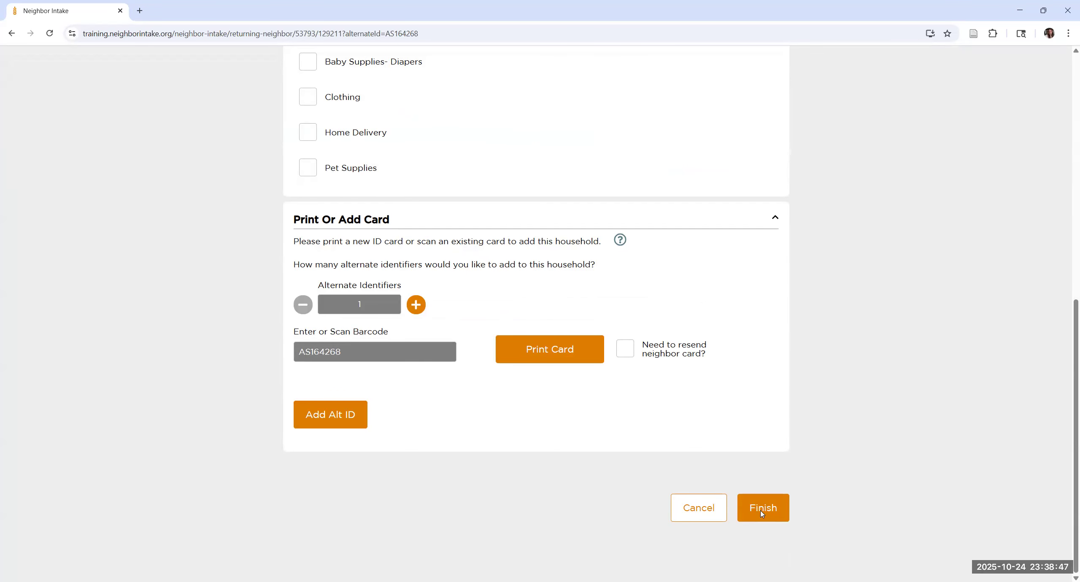
{"action": "left_click", "coordinate": [762, 509]}
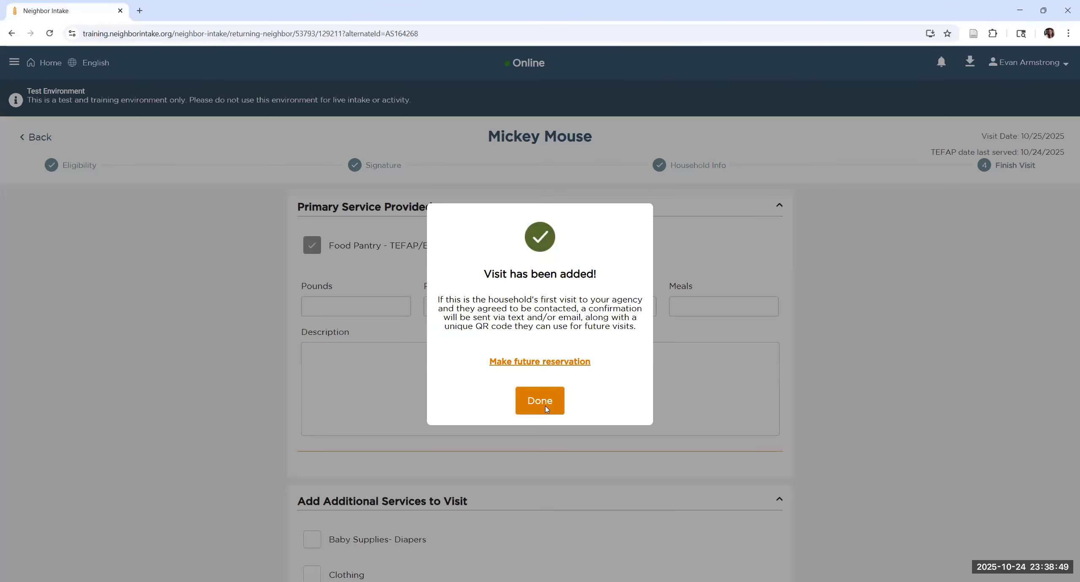
{"action": "left_click", "coordinate": [550, 406]}
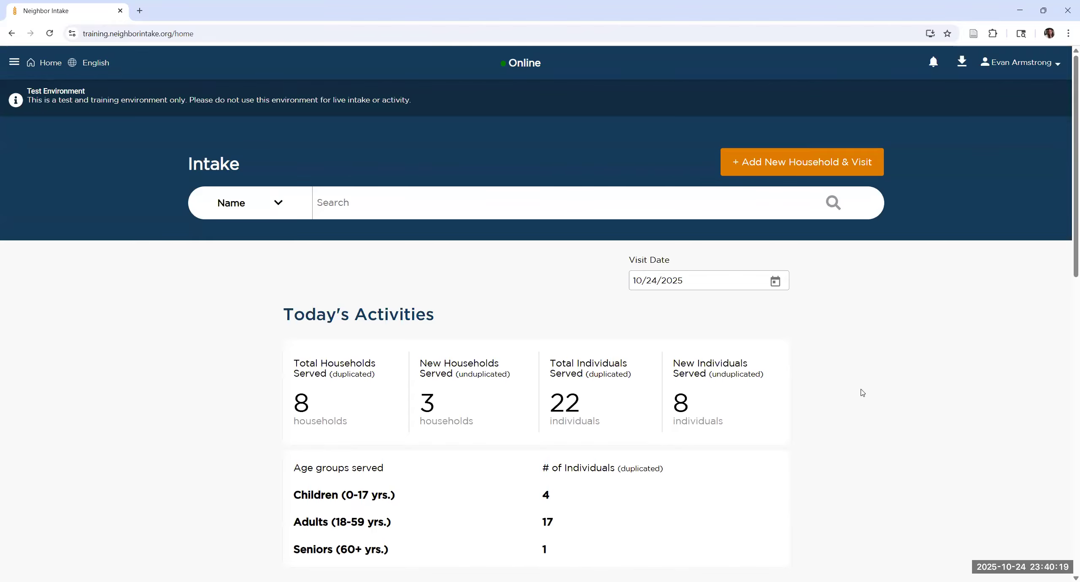
Review today's activity figures and distribution events on the home page
{"action": "scroll", "coordinate": [822, 418], "scroll_direction": "down", "scroll_amount": 6}
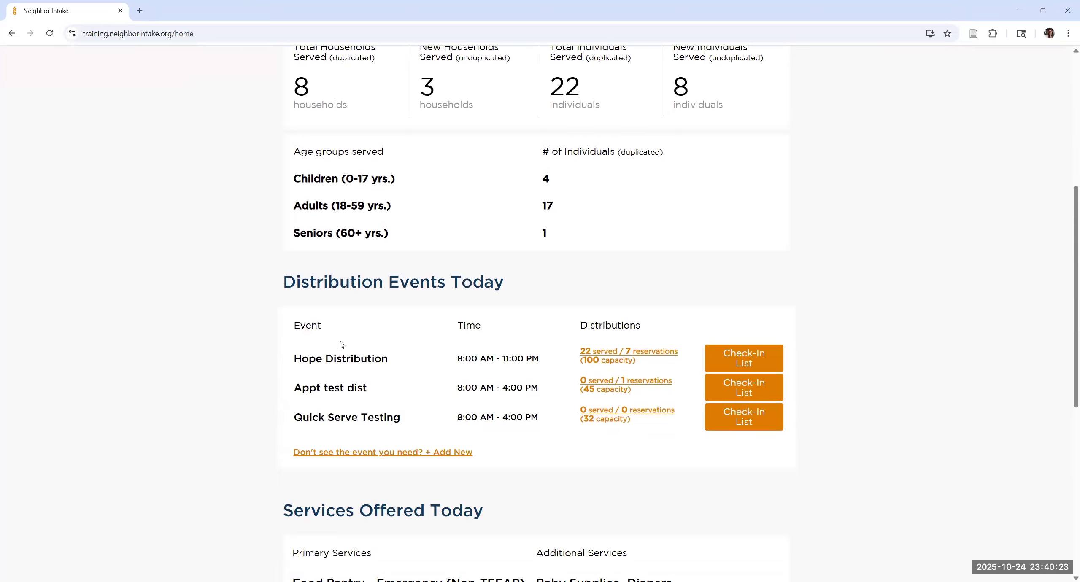
{"action": "scroll", "coordinate": [729, 325], "scroll_direction": "up", "scroll_amount": 4}
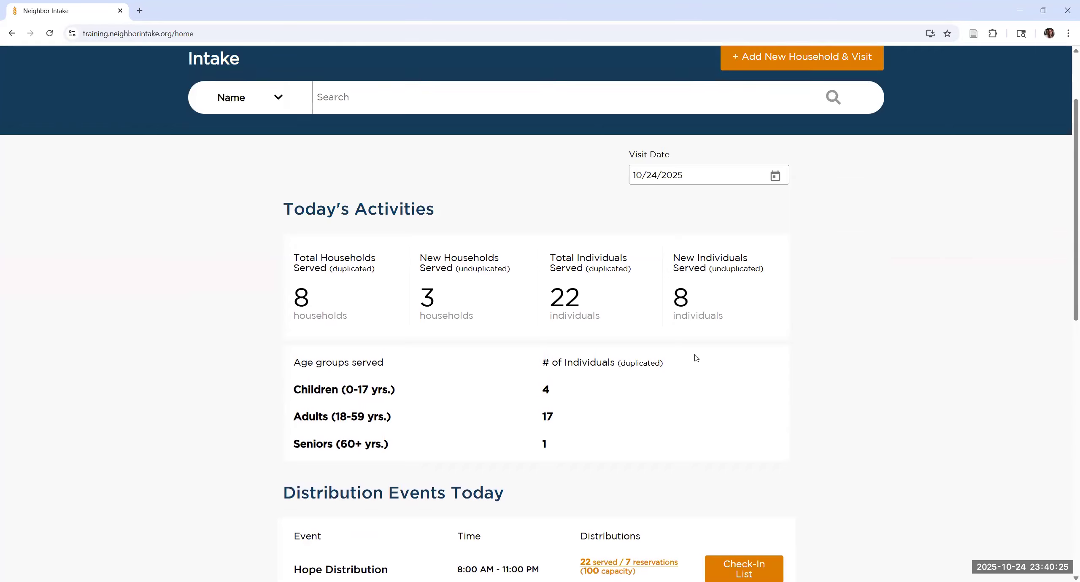
{"action": "scroll", "coordinate": [697, 358], "scroll_direction": "down", "scroll_amount": 3}
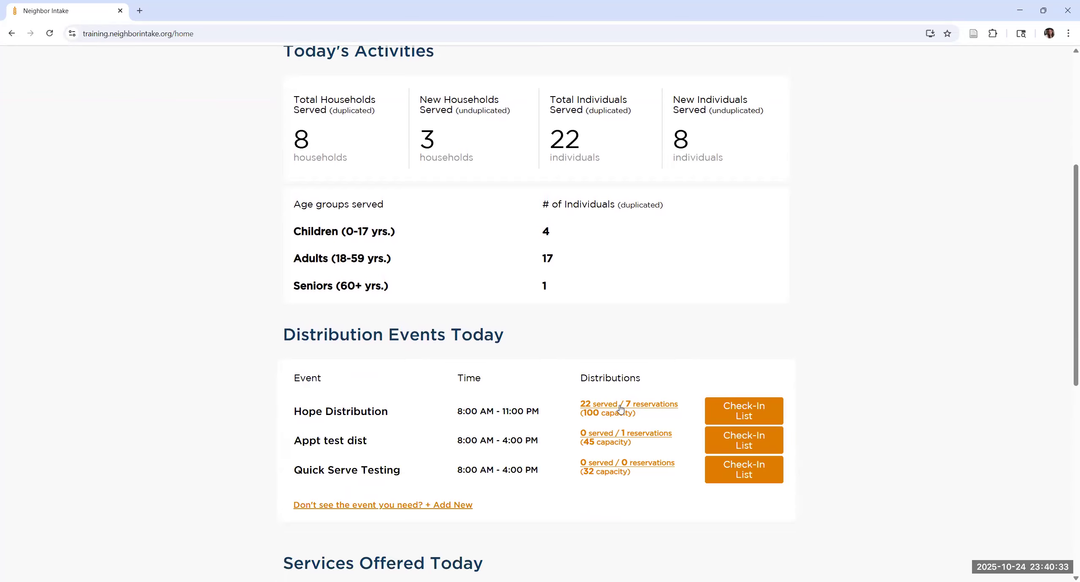
{"action": "scroll", "coordinate": [747, 294], "scroll_direction": "up", "scroll_amount": 5}
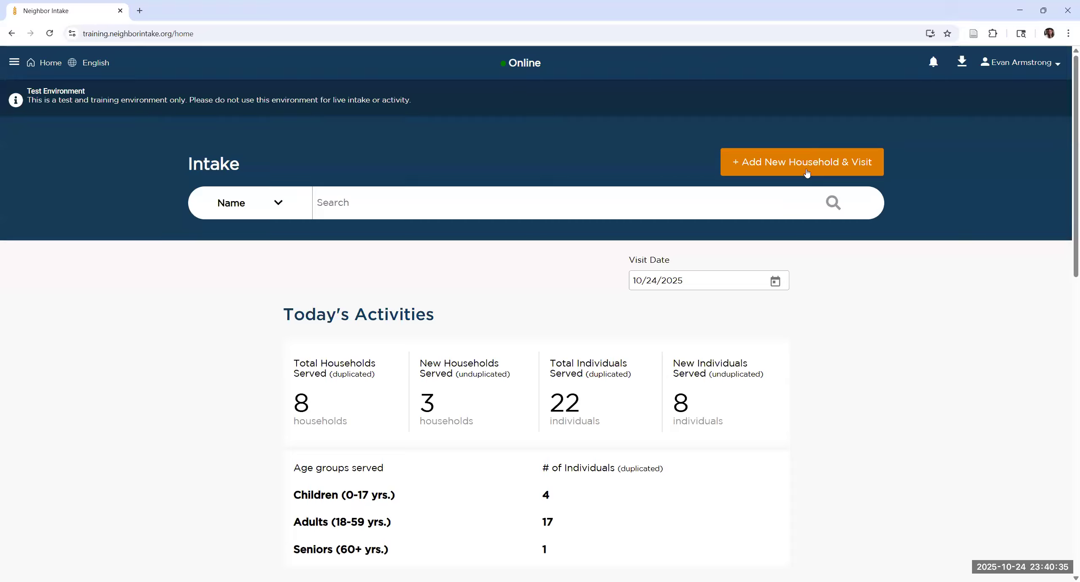
{"action": "left_click", "coordinate": [808, 169]}
{"action": "scroll", "coordinate": [461, 333], "scroll_direction": "down", "scroll_amount": 2}
{"action": "scroll", "coordinate": [460, 333], "scroll_direction": "up", "scroll_amount": 2}
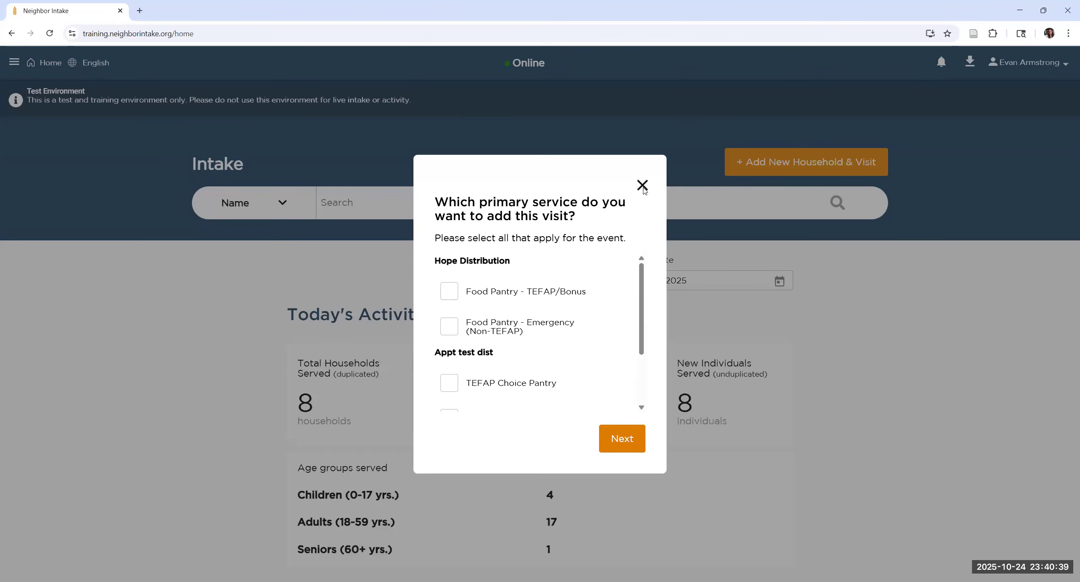
{"action": "left_click", "coordinate": [665, 440]}
Open the served and reservations details of Hope Distribution and examine its recently served households and capacity figures
{"action": "scroll", "coordinate": [628, 237], "scroll_direction": "down", "scroll_amount": 5}
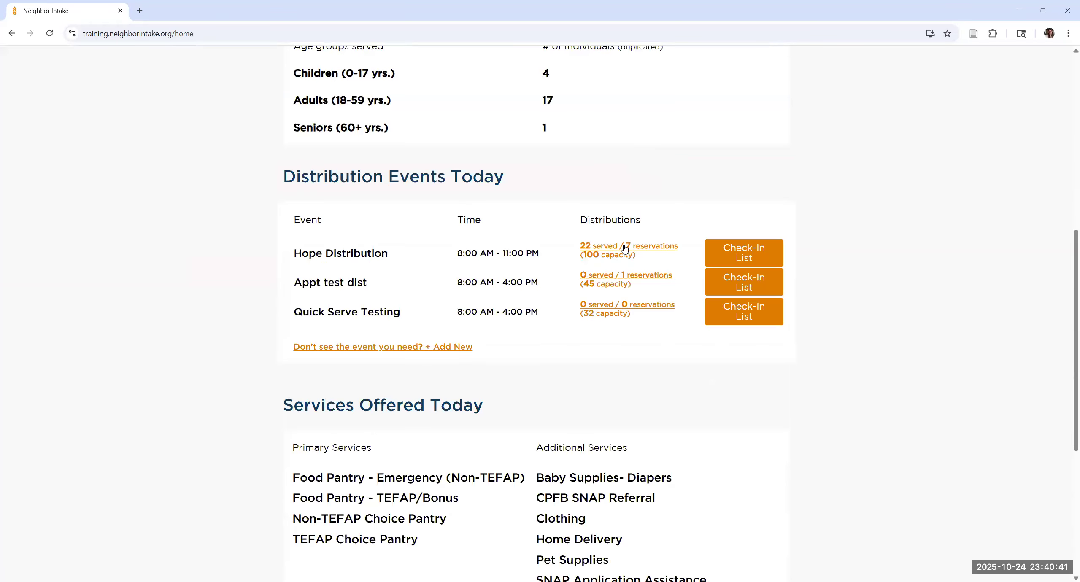
{"action": "left_click", "coordinate": [605, 250]}
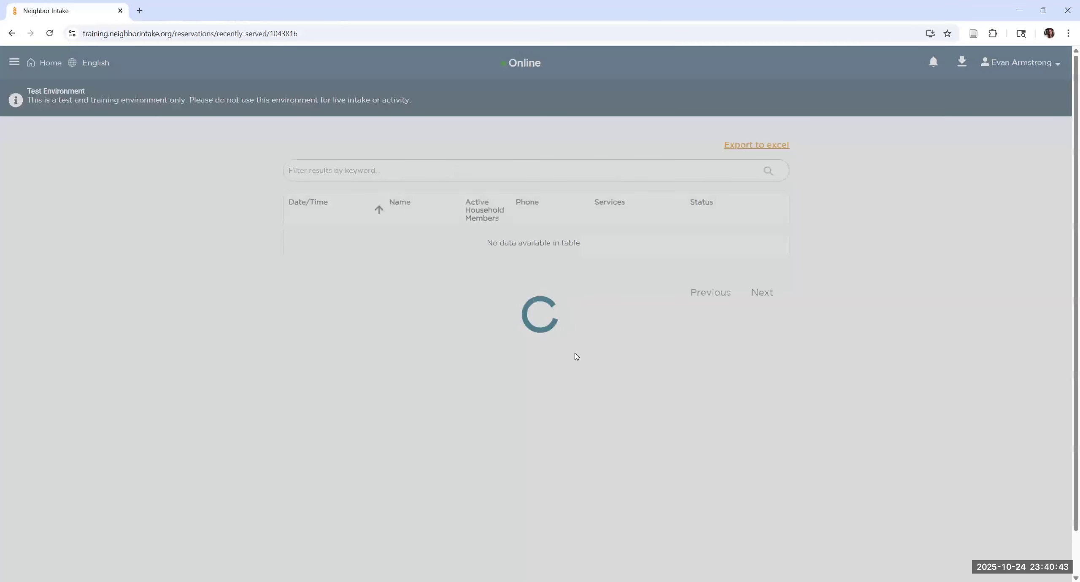
{"action": "scroll", "coordinate": [542, 346], "scroll_direction": "down", "scroll_amount": 8}
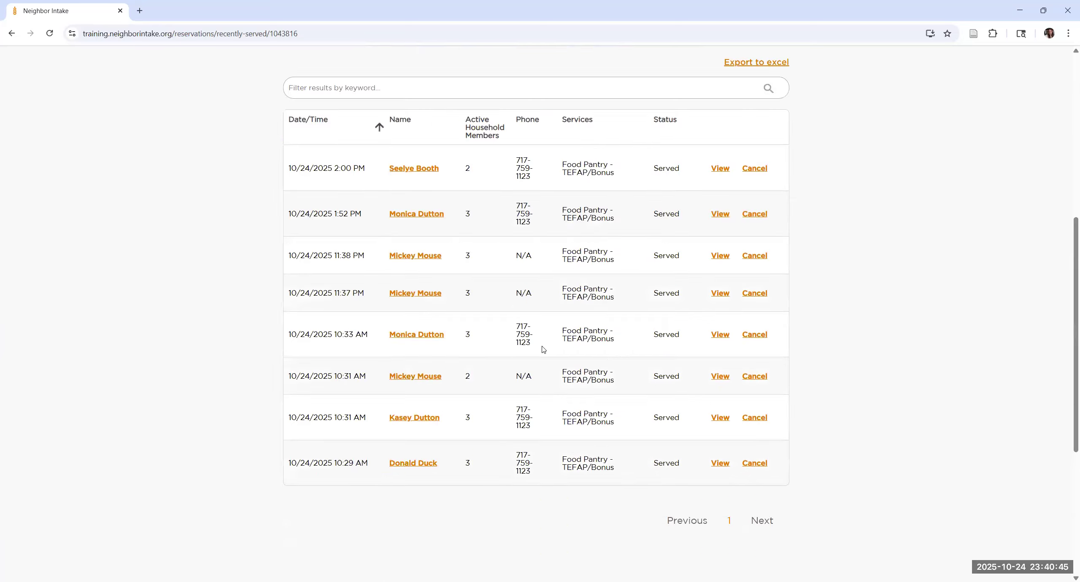
{"action": "scroll", "coordinate": [542, 346], "scroll_direction": "down", "scroll_amount": 5}
{"action": "scroll", "coordinate": [541, 351], "scroll_direction": "up", "scroll_amount": 5}
{"action": "scroll", "coordinate": [541, 351], "scroll_direction": "up", "scroll_amount": 4}
{"action": "scroll", "coordinate": [541, 282], "scroll_direction": "down", "scroll_amount": 1}
{"action": "scroll", "coordinate": [421, 190], "scroll_direction": "up", "scroll_amount": 2}
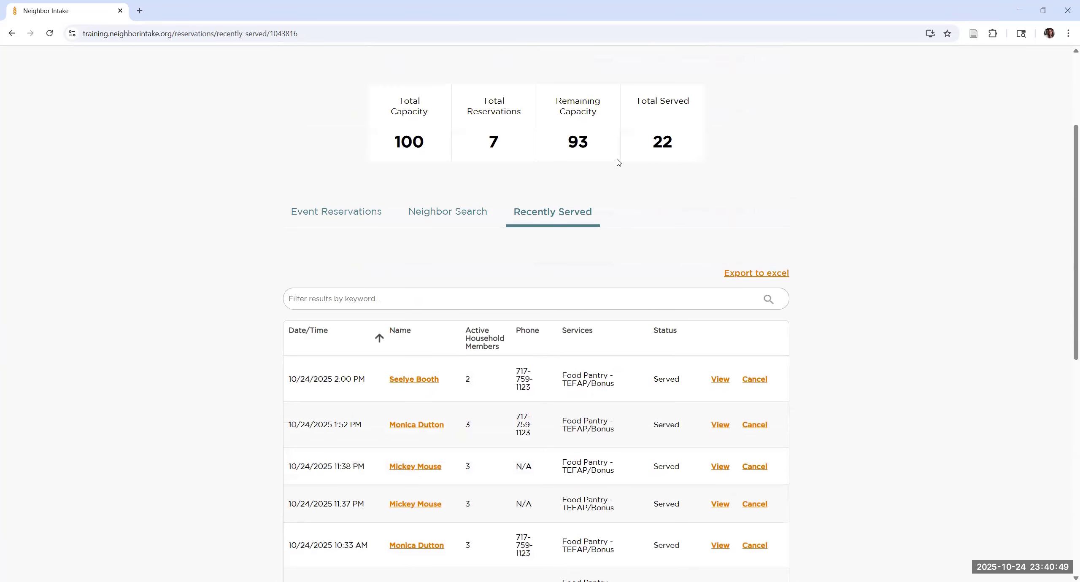
{"action": "scroll", "coordinate": [595, 295], "scroll_direction": "down", "scroll_amount": 2}
{"action": "scroll", "coordinate": [573, 306], "scroll_direction": "up", "scroll_amount": 5}
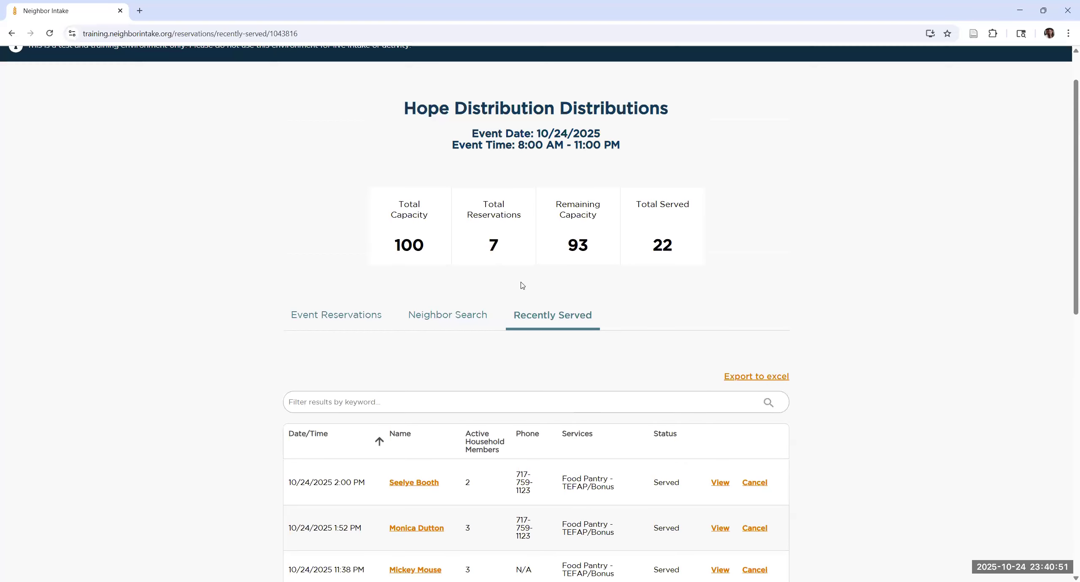
{"action": "scroll", "coordinate": [521, 301], "scroll_direction": "down", "scroll_amount": 5}
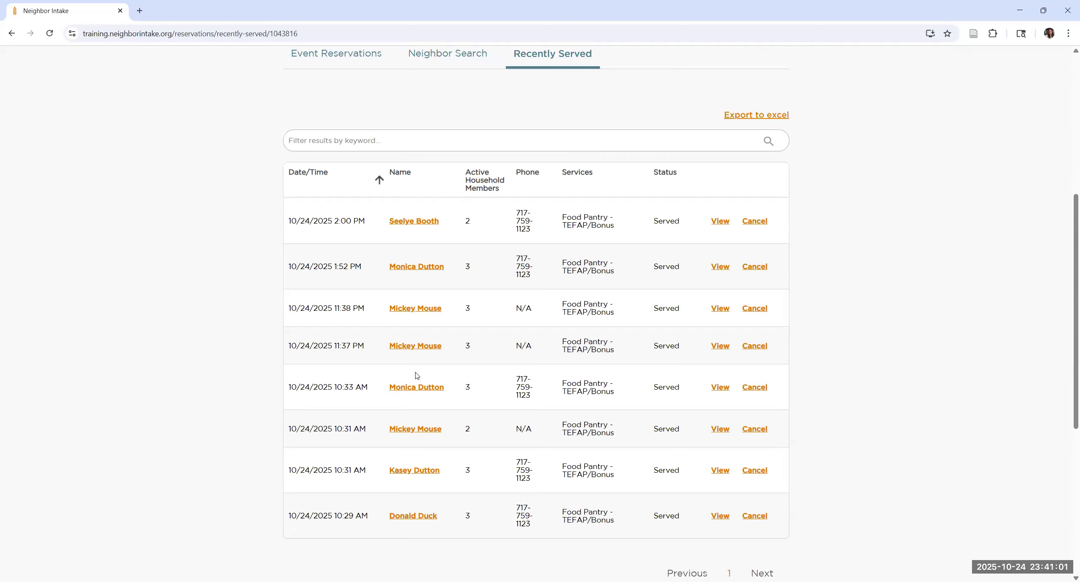
{"action": "scroll", "coordinate": [590, 355], "scroll_direction": "down", "scroll_amount": 1}
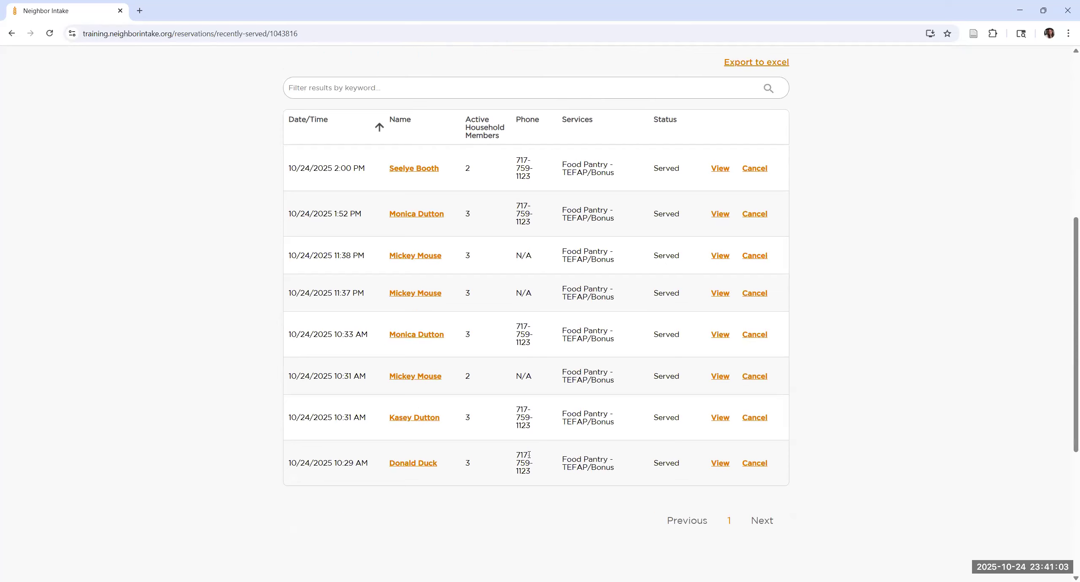
{"action": "scroll", "coordinate": [464, 388], "scroll_direction": "up", "scroll_amount": 1}
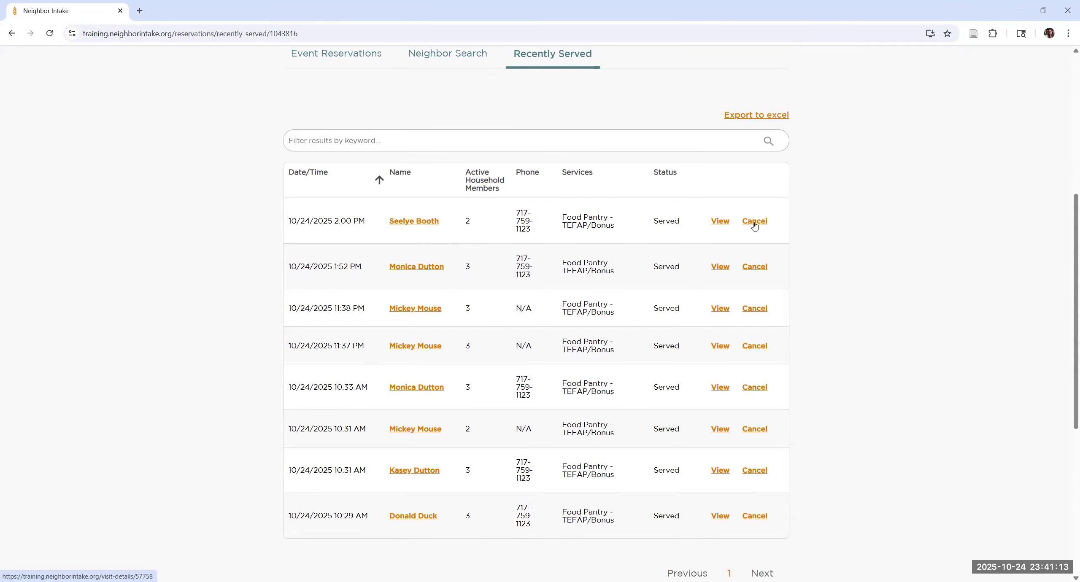
Cancel the Mickey Mouse visit recorded on 10/24/2025 at 11:38 PM and confirm the cancellation
{"action": "left_click", "coordinate": [755, 309]}
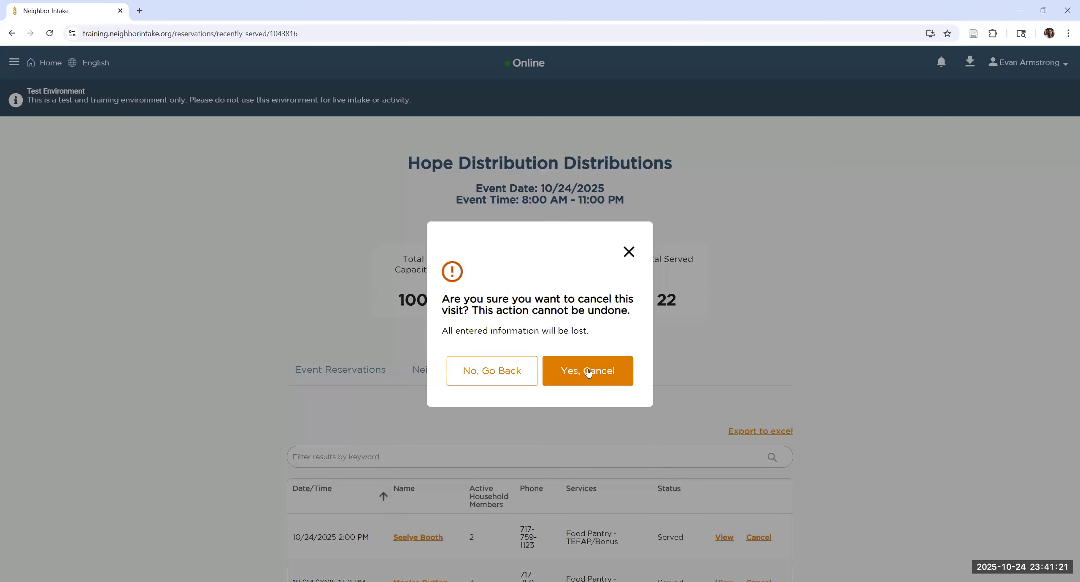
{"action": "left_click", "coordinate": [588, 371]}
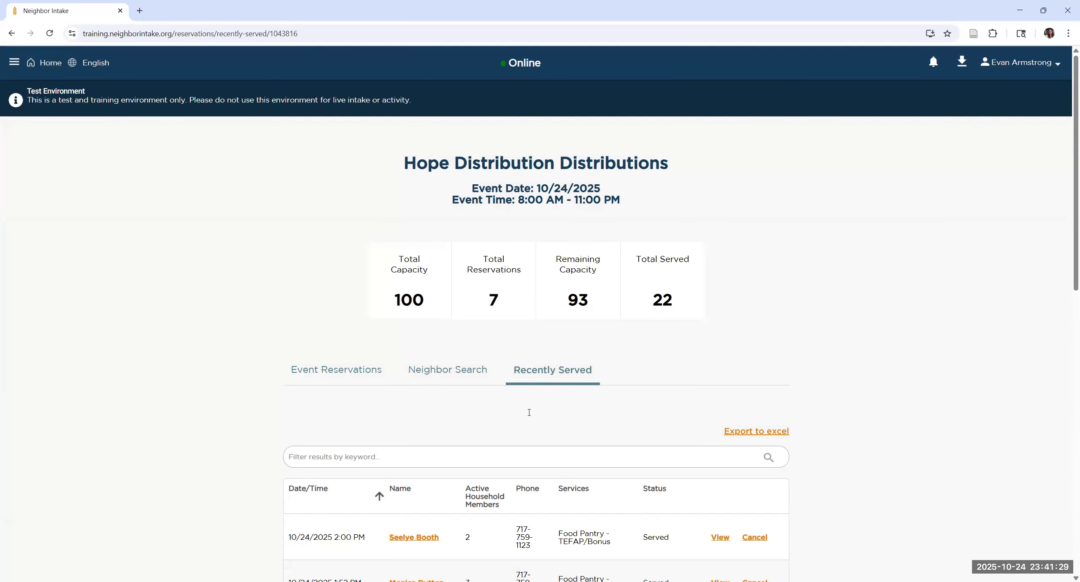
{"action": "scroll", "coordinate": [527, 415], "scroll_direction": "down", "scroll_amount": 5}
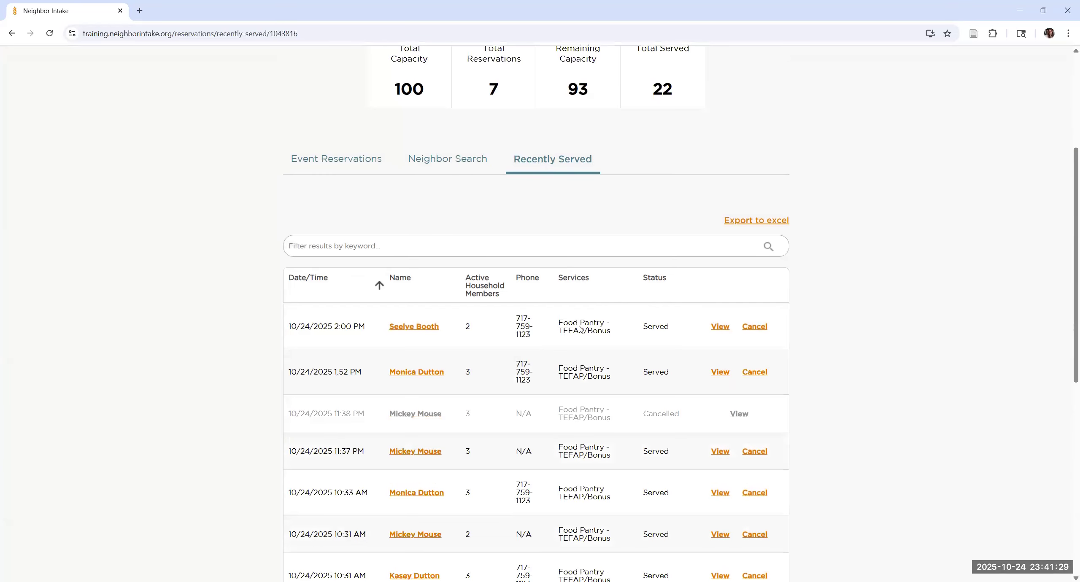
Open the 11:37 PM Mickey Mouse visit, add Clothing as an additional service and save the selections
{"action": "left_click", "coordinate": [720, 451]}
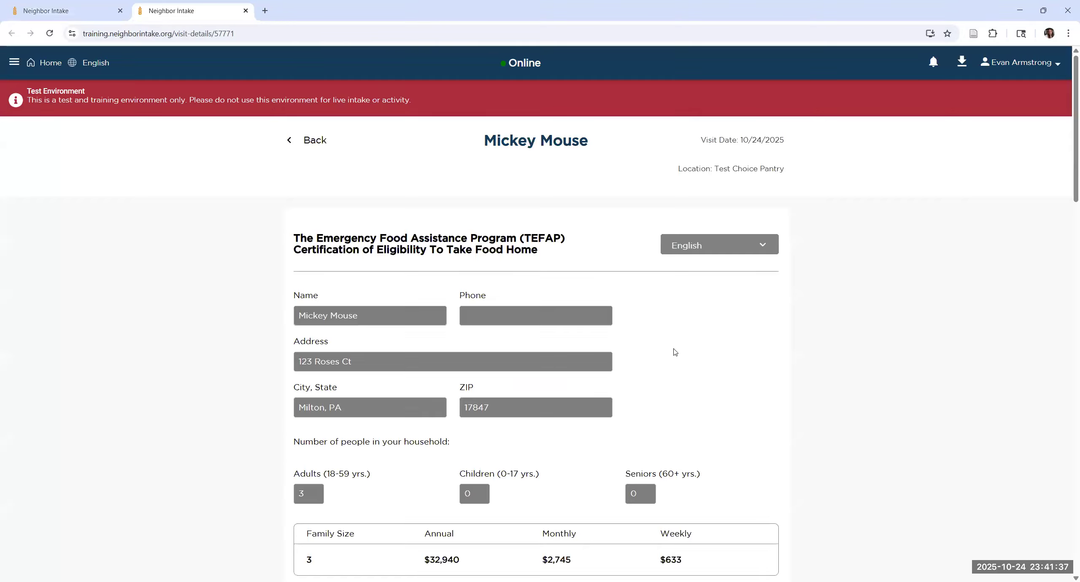
{"action": "scroll", "coordinate": [673, 350], "scroll_direction": "down", "scroll_amount": 15}
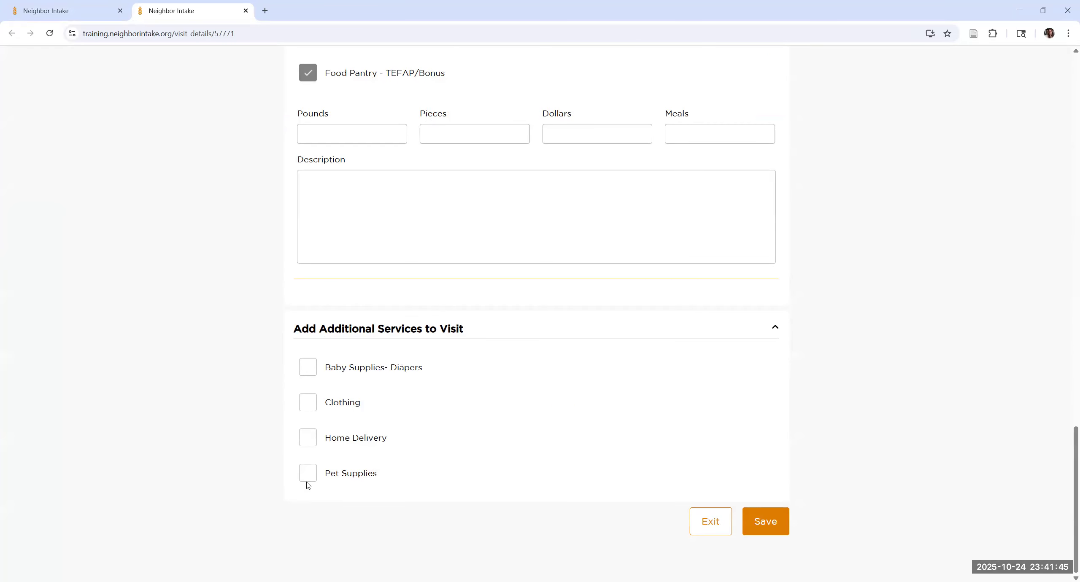
{"action": "left_click", "coordinate": [308, 403]}
{"action": "scroll", "coordinate": [207, 219], "scroll_direction": "down", "scroll_amount": 3}
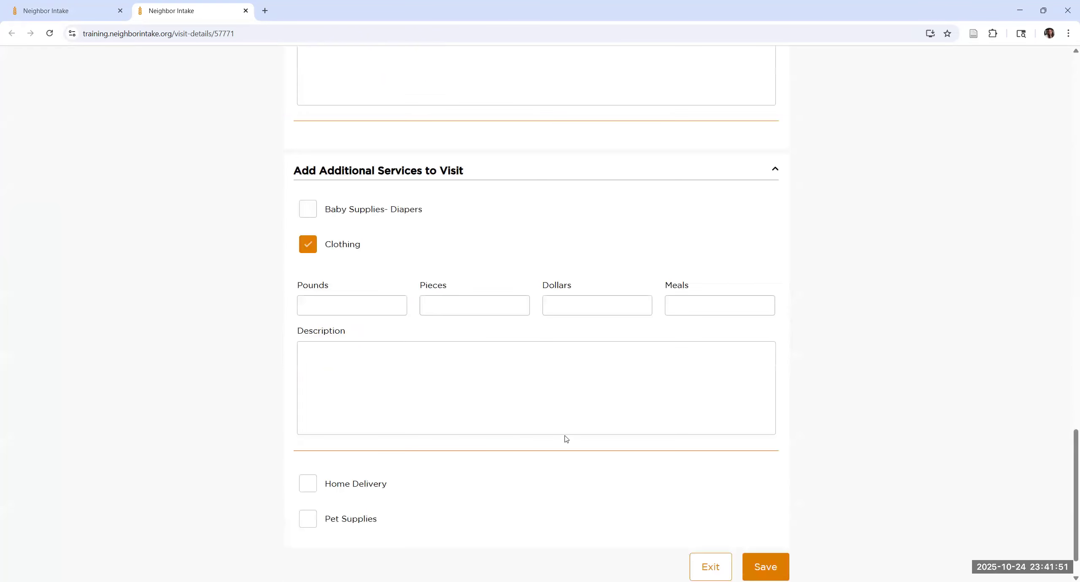
{"action": "left_click", "coordinate": [761, 525]}
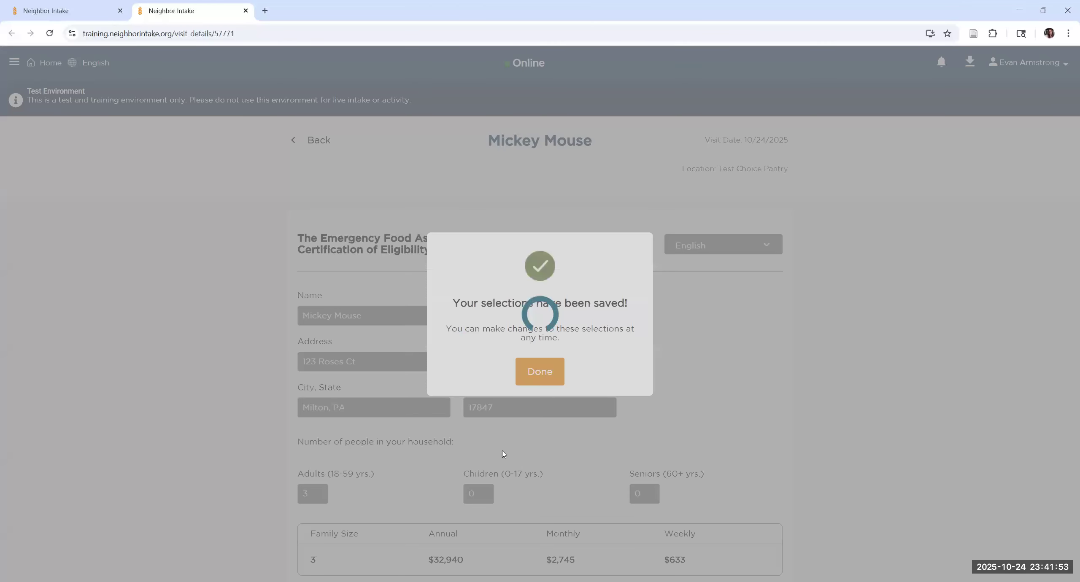
{"action": "left_click", "coordinate": [528, 382]}
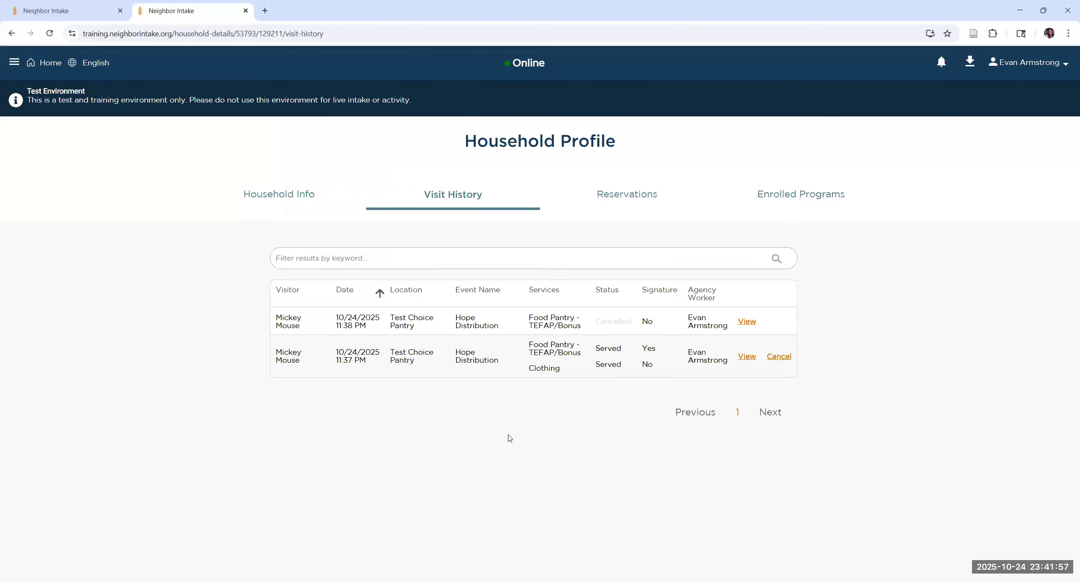
View the household profile's household info, and return to the home page to check today's activities and distribution events
{"action": "left_click", "coordinate": [266, 195]}
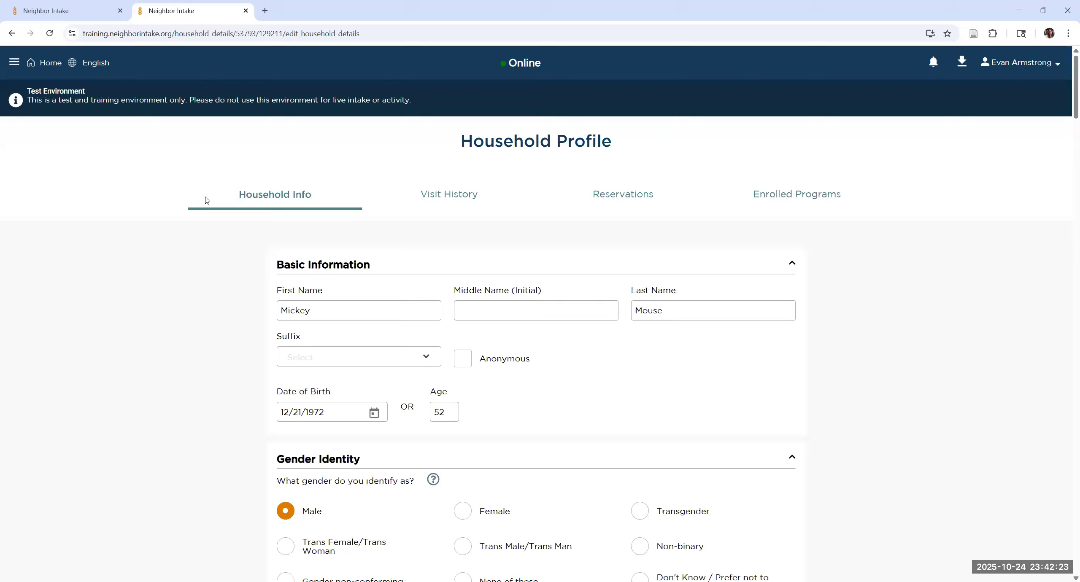
{"action": "left_click", "coordinate": [43, 65]}
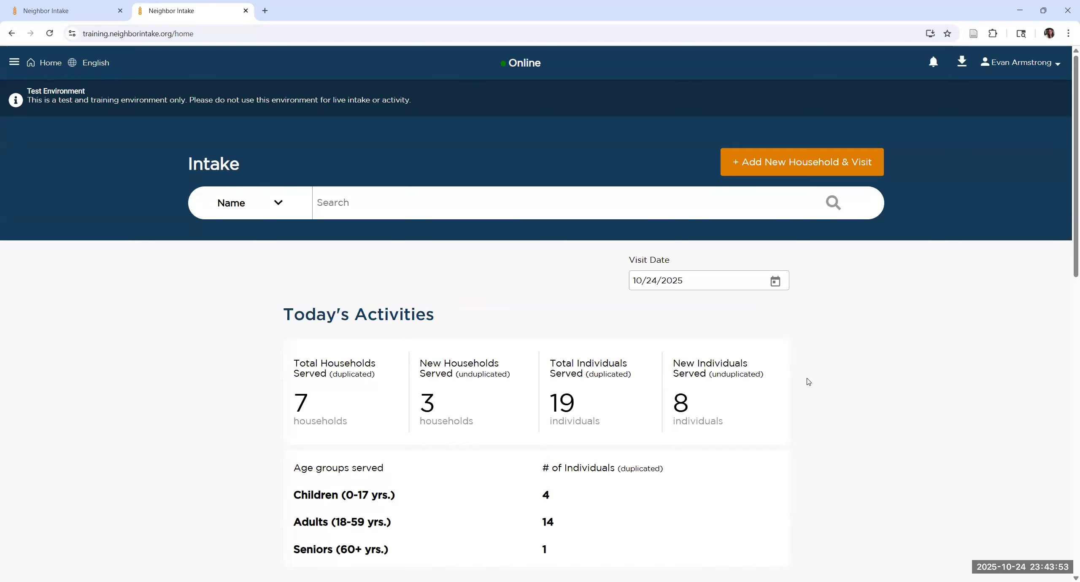
{"action": "scroll", "coordinate": [808, 379], "scroll_direction": "down", "scroll_amount": 6}
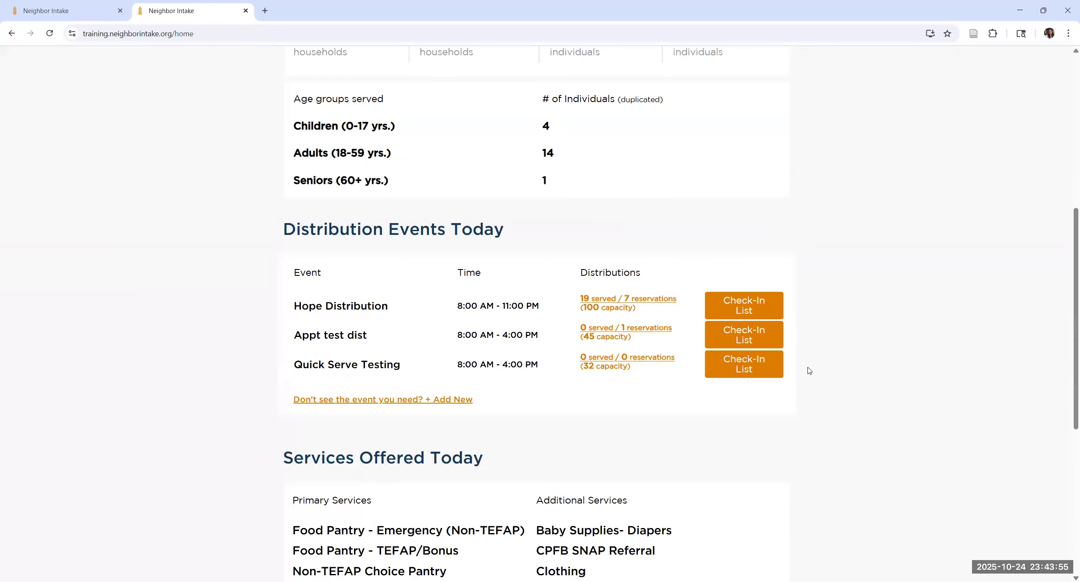
{"action": "scroll", "coordinate": [808, 371], "scroll_direction": "up", "scroll_amount": 6}
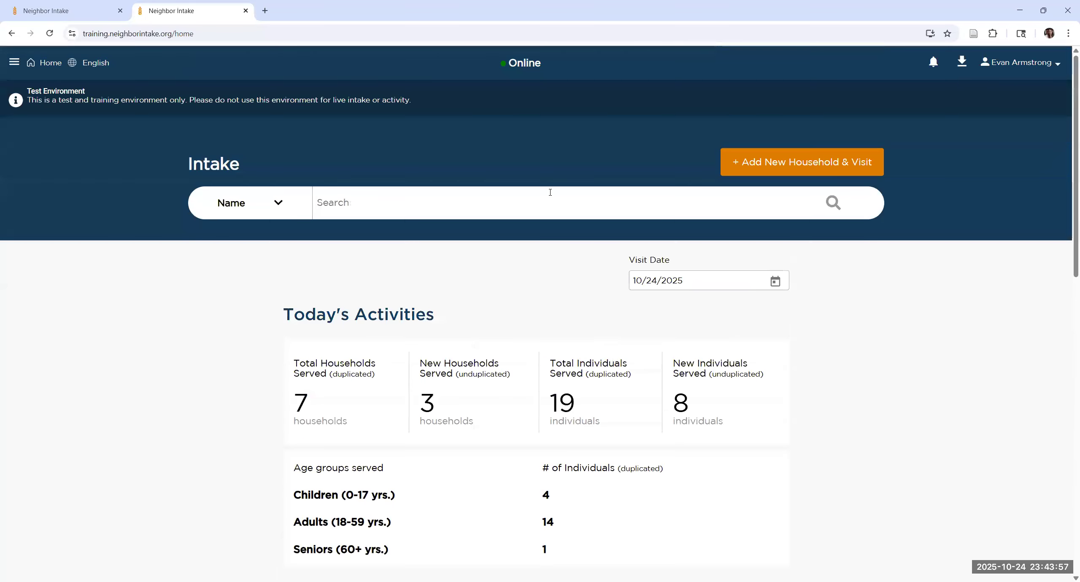
Search the intake records by the name "mou, mic"
{"action": "left_click", "coordinate": [506, 211]}
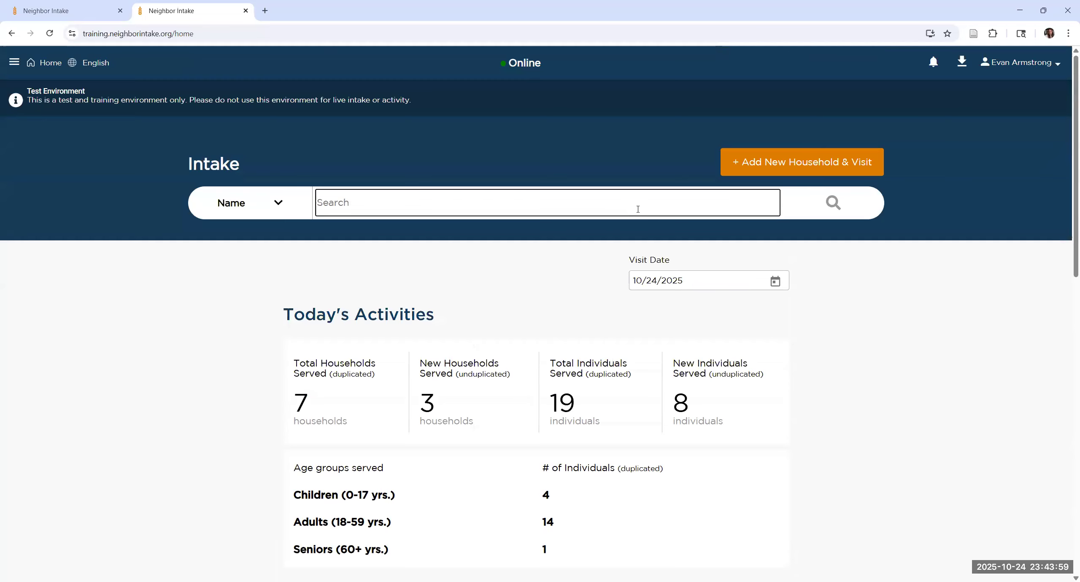
{"action": "type", "text": "mi"}
{"action": "type", "text": "ou"}
{"action": "type", "text": ", mic"}
{"action": "key", "text": "Return"}
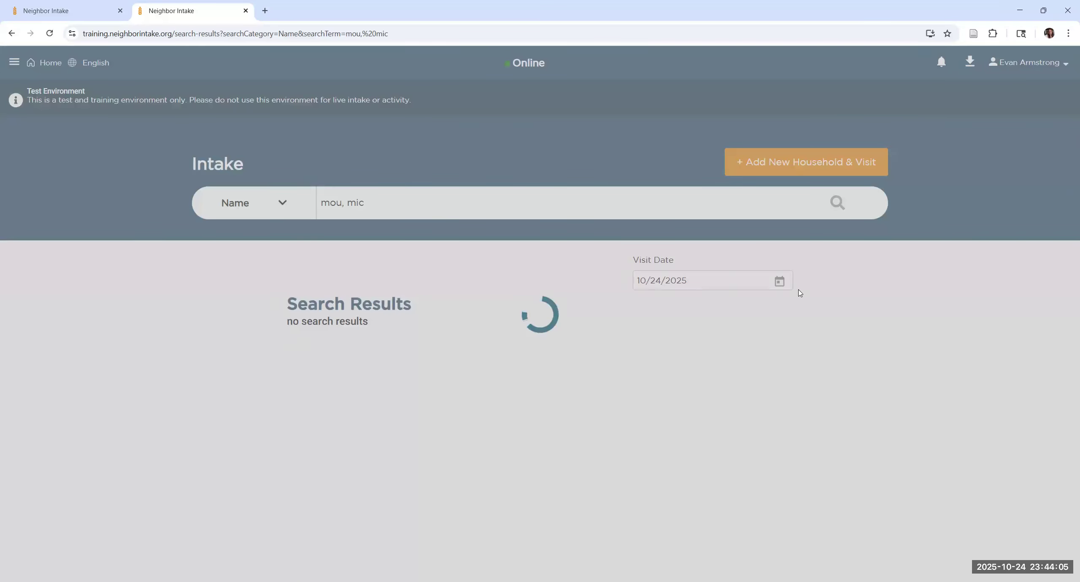
Start a 10/24/2025 reservation for the two-member Mickey Mouse household, choosing TEFAP Choice Pantry under Appt test dist
{"action": "scroll", "coordinate": [404, 463], "scroll_direction": "down", "scroll_amount": 3}
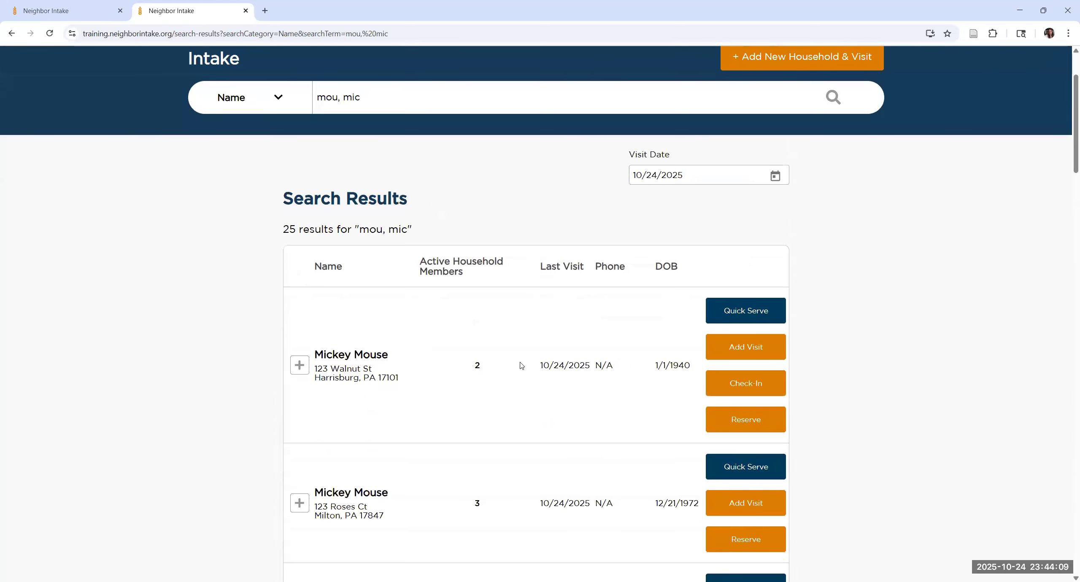
{"action": "scroll", "coordinate": [523, 369], "scroll_direction": "down", "scroll_amount": 1}
{"action": "scroll", "coordinate": [686, 428], "scroll_direction": "up", "scroll_amount": 1}
{"action": "left_click", "coordinate": [756, 422]}
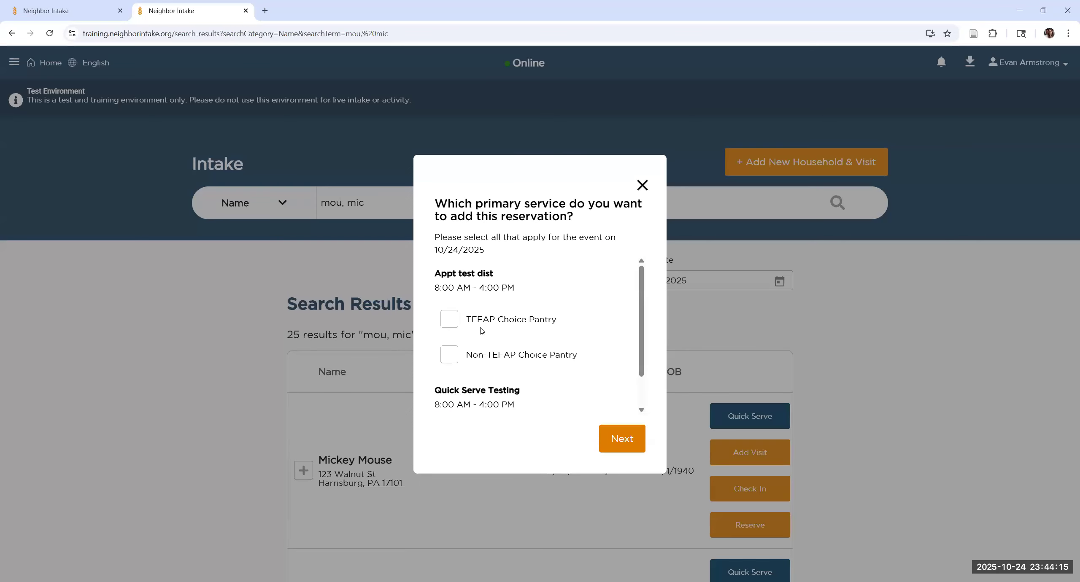
{"action": "scroll", "coordinate": [480, 331], "scroll_direction": "down", "scroll_amount": 1}
{"action": "scroll", "coordinate": [482, 334], "scroll_direction": "up", "scroll_amount": 1}
{"action": "left_click", "coordinate": [450, 323]}
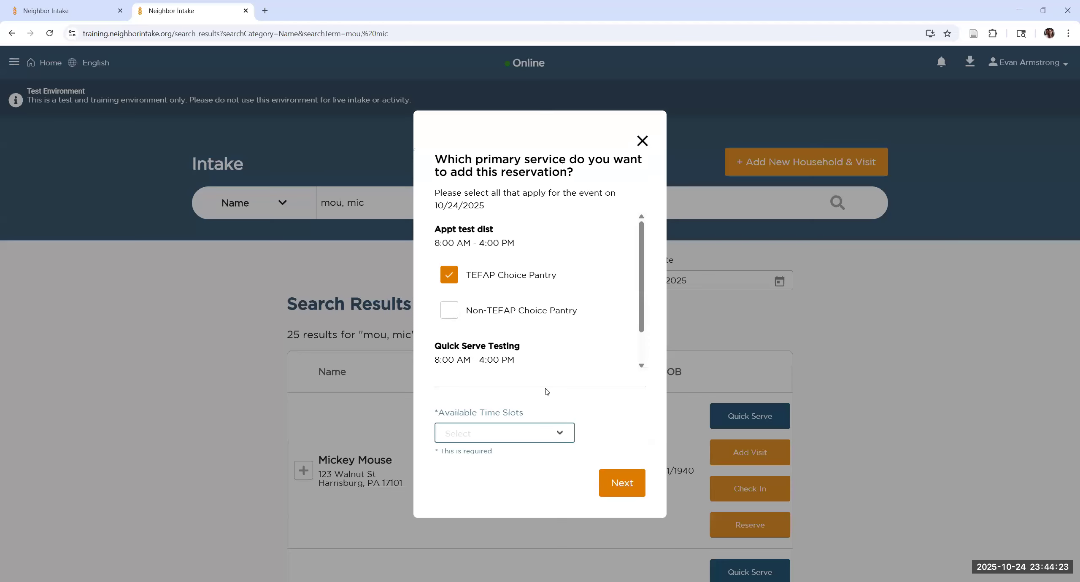
Choose the 11:00 AM - 11:15 AM time slot, submit the reservation and close its confirmation
{"action": "left_click", "coordinate": [558, 435]}
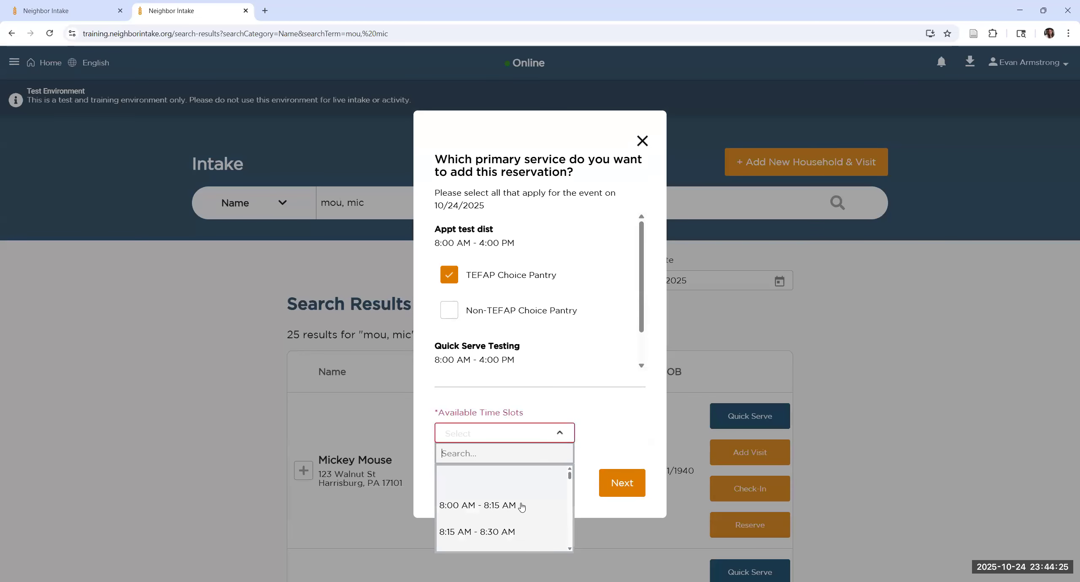
{"action": "scroll", "coordinate": [519, 509], "scroll_direction": "down", "scroll_amount": 12}
{"action": "scroll", "coordinate": [513, 513], "scroll_direction": "up", "scroll_amount": 4}
{"action": "scroll", "coordinate": [507, 509], "scroll_direction": "up", "scroll_amount": 5}
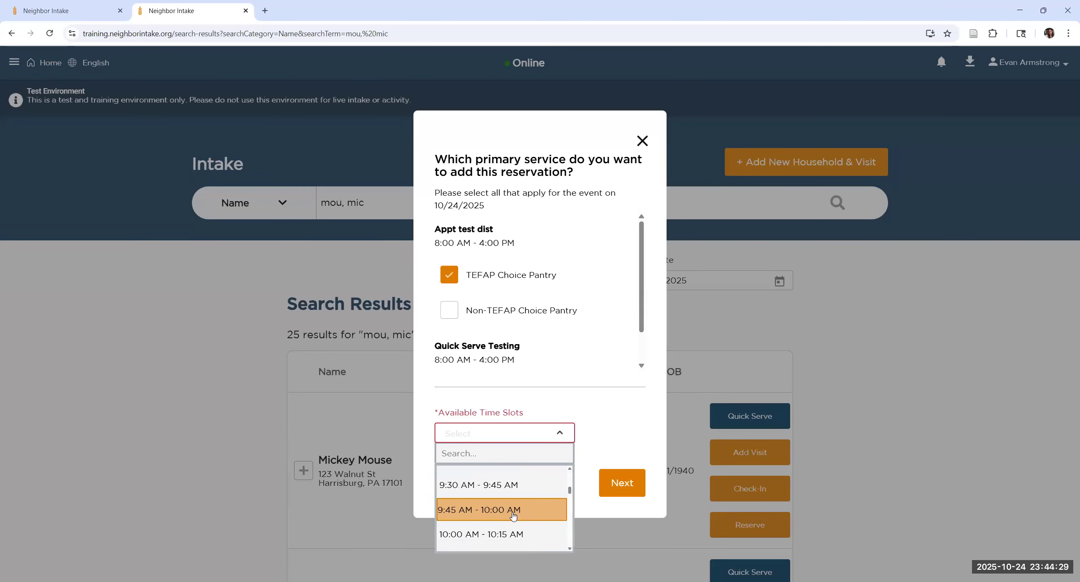
{"action": "scroll", "coordinate": [512, 514], "scroll_direction": "up", "scroll_amount": 1}
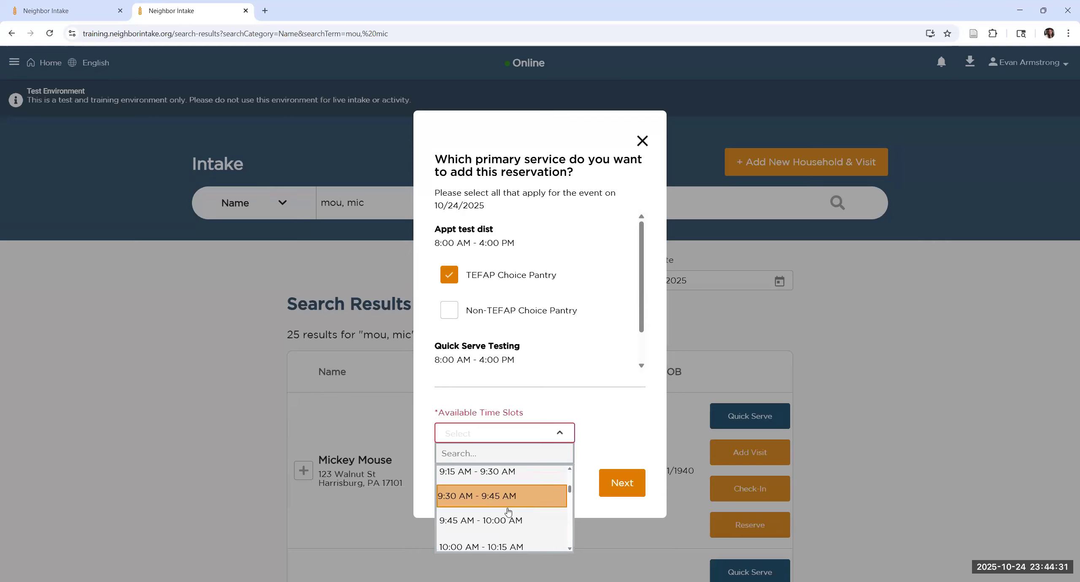
{"action": "scroll", "coordinate": [506, 513], "scroll_direction": "down", "scroll_amount": 3}
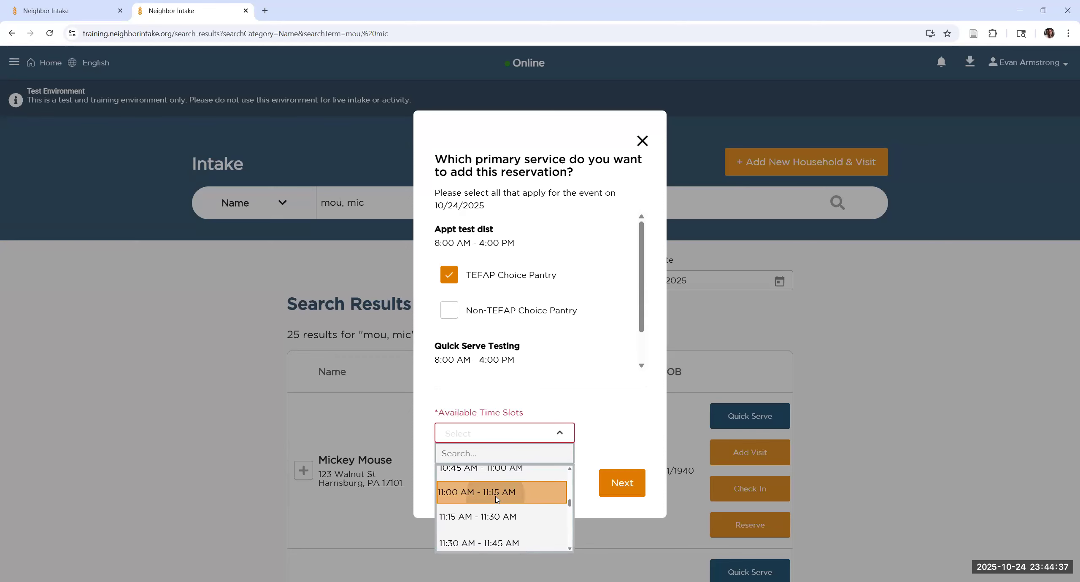
{"action": "left_click", "coordinate": [496, 500]}
{"action": "left_click", "coordinate": [625, 486]}
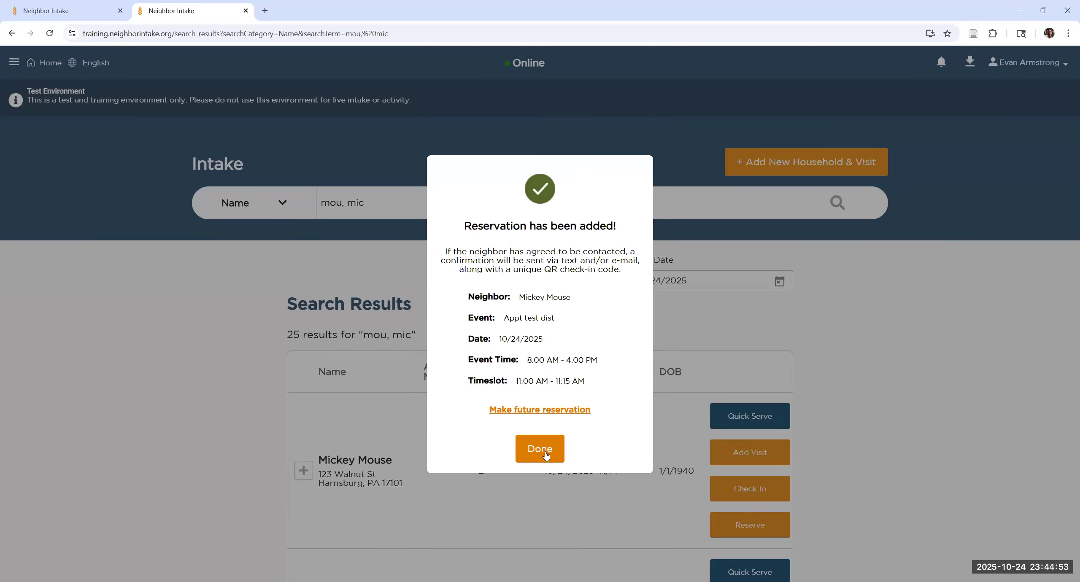
{"action": "left_click", "coordinate": [545, 453]}
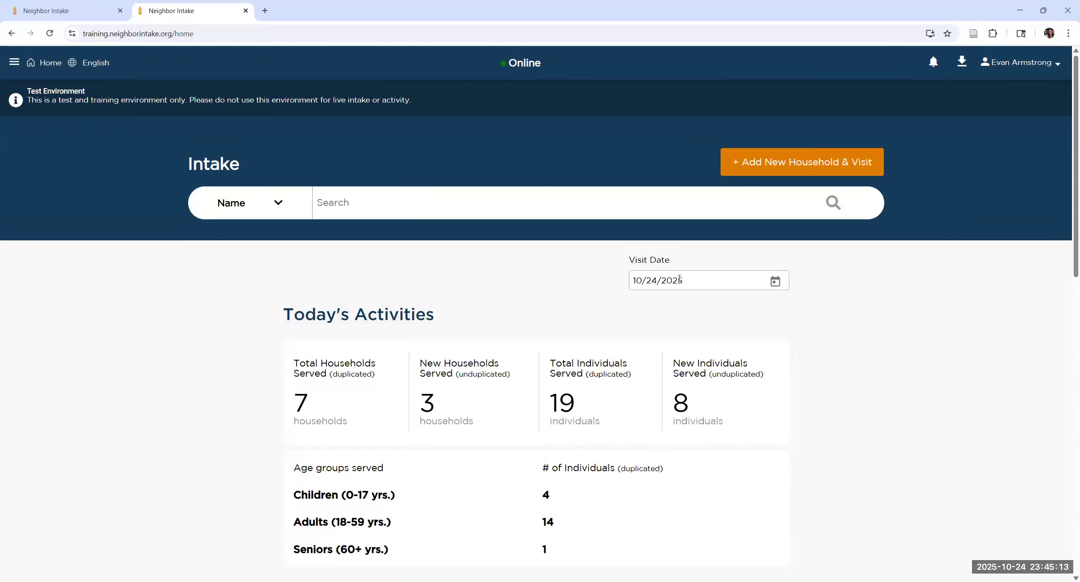
Search the intake records for "mou, mic" and start the two-member Mickey Mouse household's check-in for Appt test dist with TEFAP Choice Pantry
{"action": "left_click", "coordinate": [633, 218]}
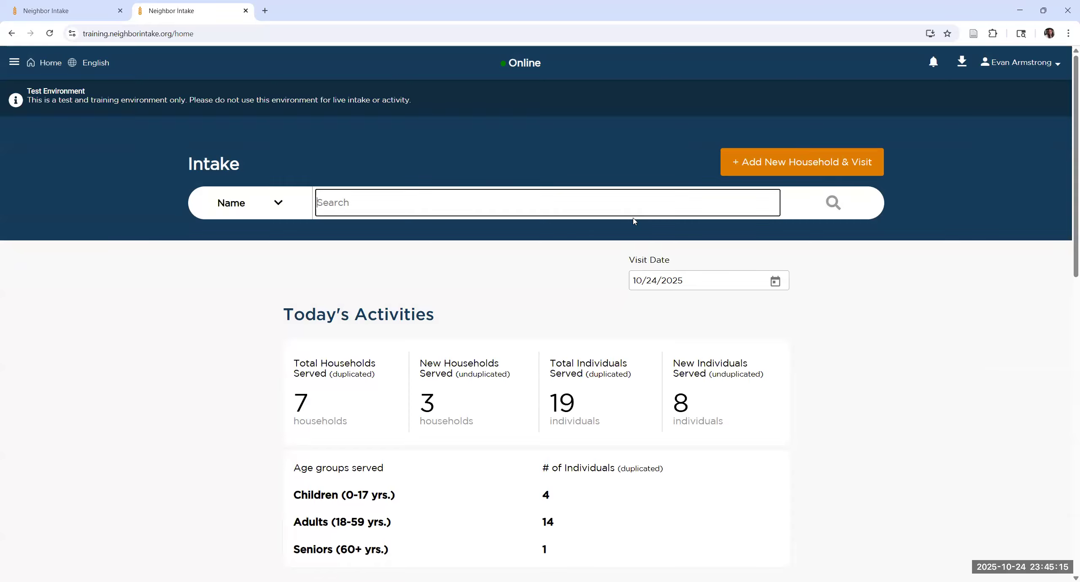
{"action": "type", "text": "mou, mic"}
{"action": "key", "text": "Return"}
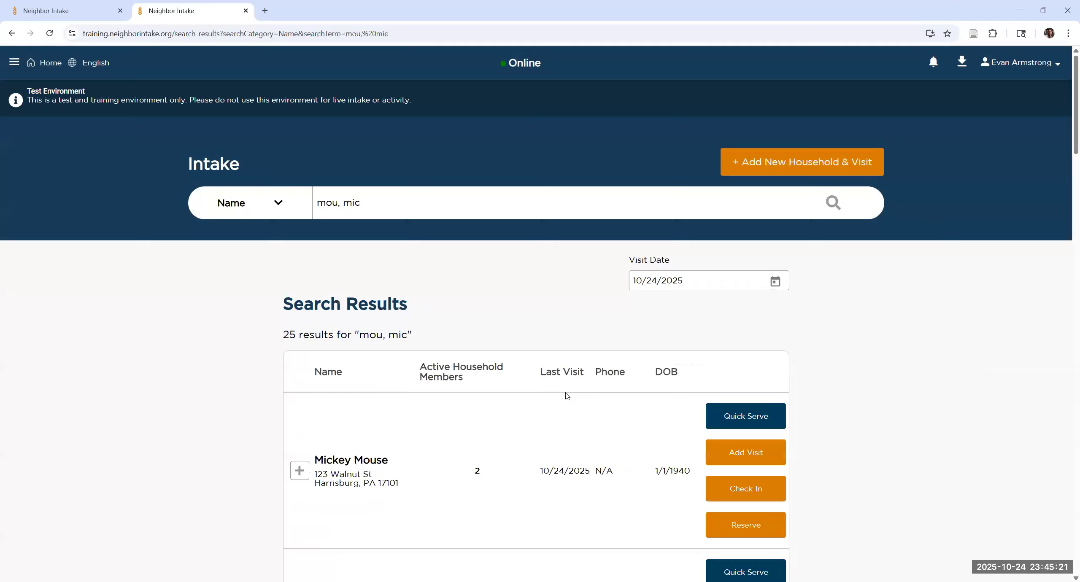
{"action": "scroll", "coordinate": [747, 324], "scroll_direction": "down", "scroll_amount": 4}
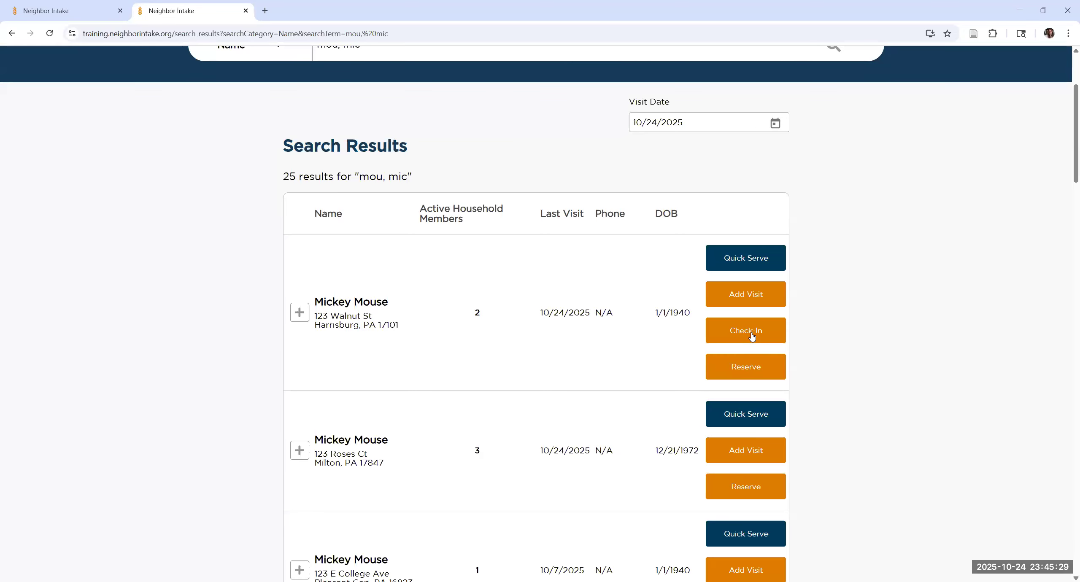
{"action": "left_click", "coordinate": [752, 336]}
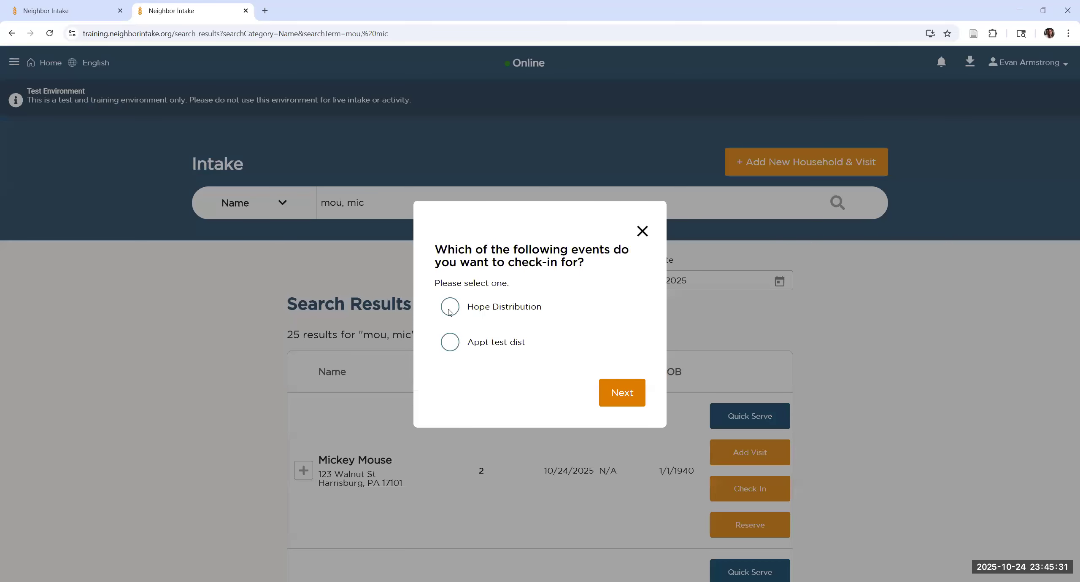
{"action": "left_click", "coordinate": [456, 342]}
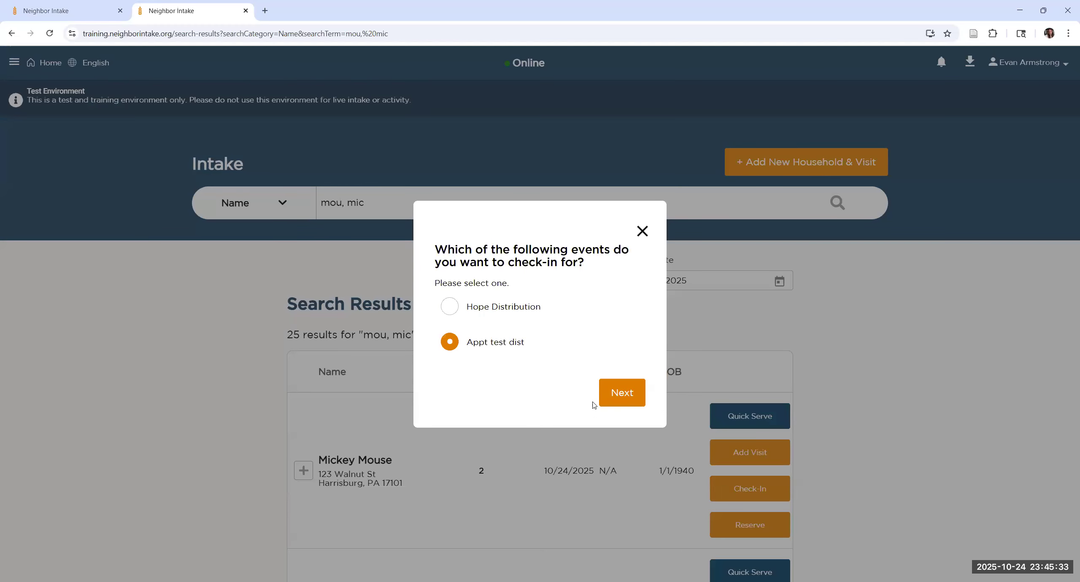
{"action": "left_click", "coordinate": [624, 401]}
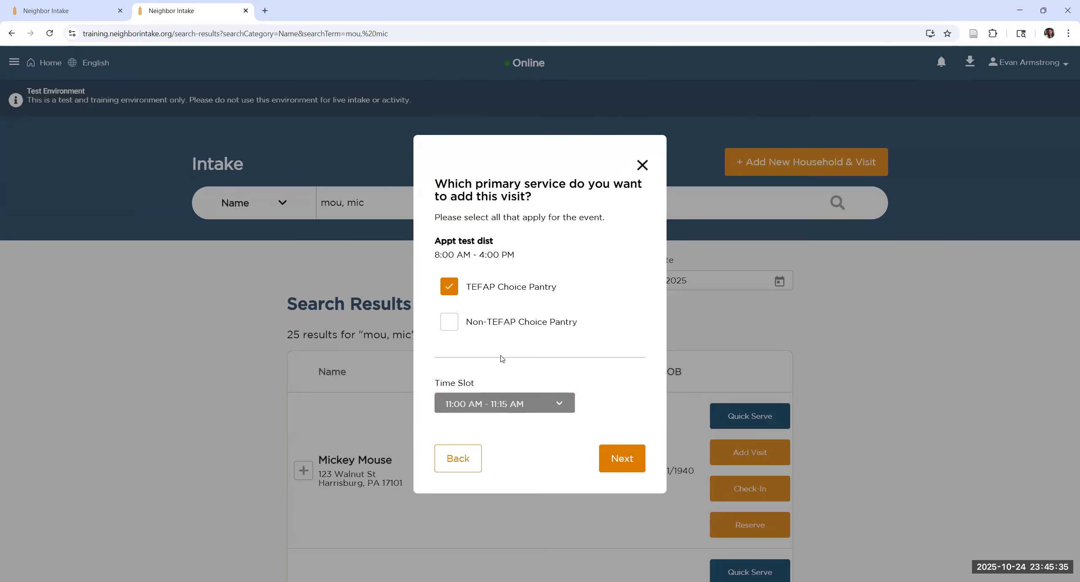
{"action": "left_click", "coordinate": [624, 460]}
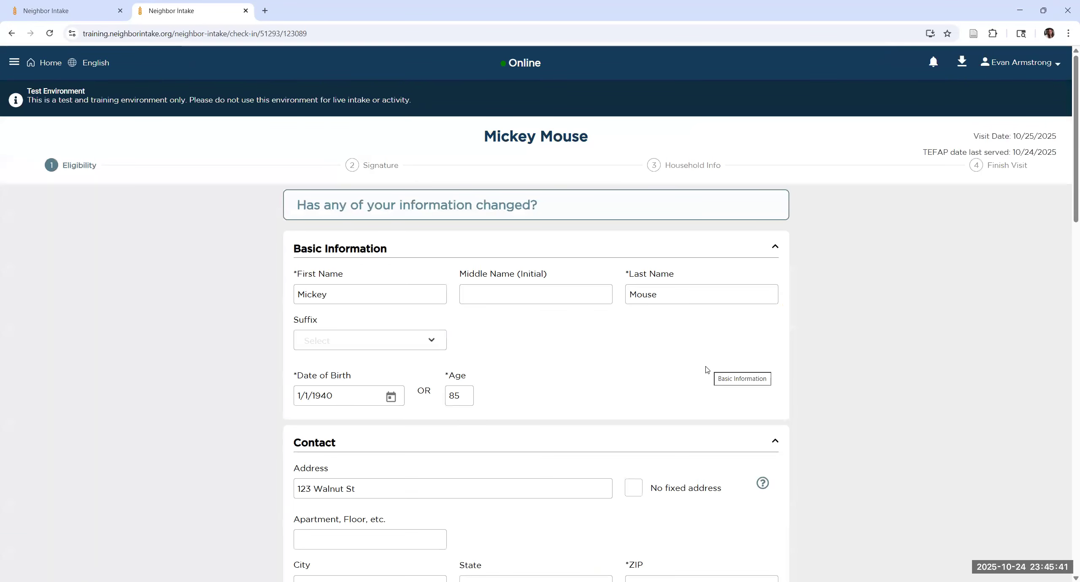
Complete the Mickey Mouse check-in by saving the eligibility, signature and household info stages unchanged, finishing the visit and closing the confirmation
{"action": "scroll", "coordinate": [701, 371], "scroll_direction": "down", "scroll_amount": 20}
{"action": "left_click", "coordinate": [762, 512]}
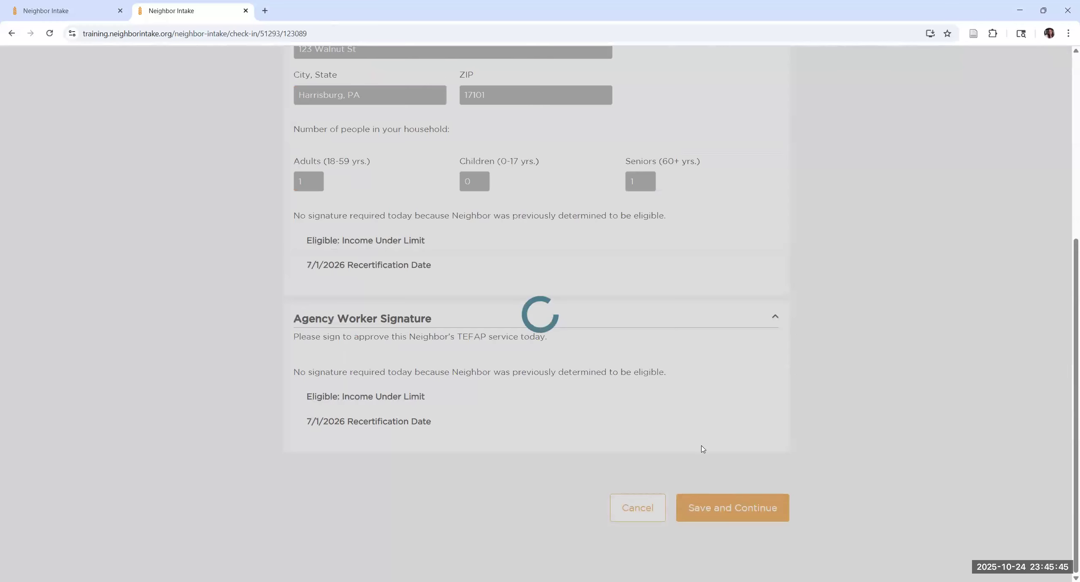
{"action": "scroll", "coordinate": [728, 357], "scroll_direction": "down", "scroll_amount": 8}
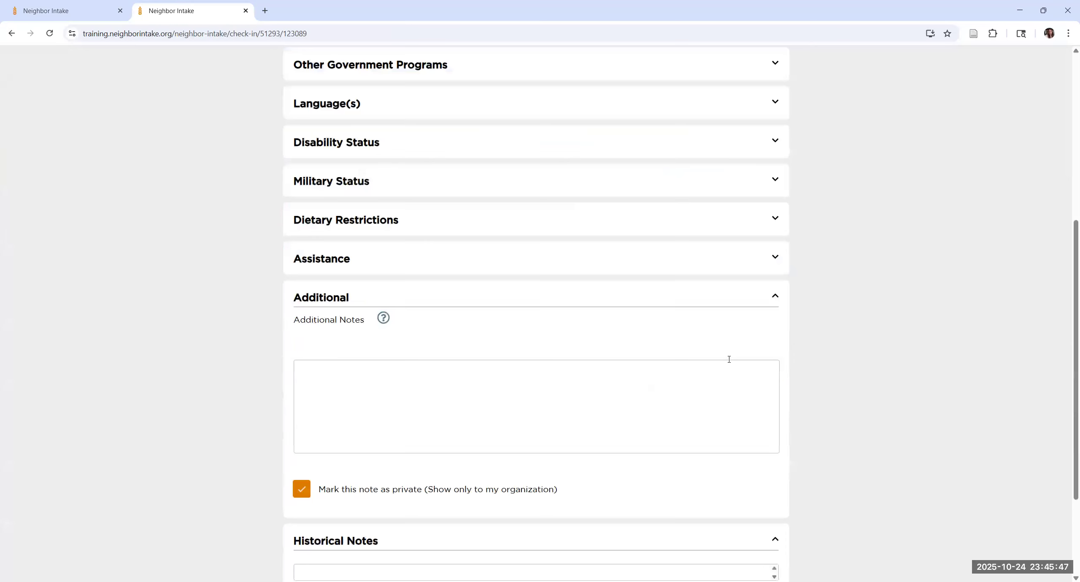
{"action": "scroll", "coordinate": [717, 512], "scroll_direction": "down", "scroll_amount": 3}
{"action": "left_click", "coordinate": [723, 496]}
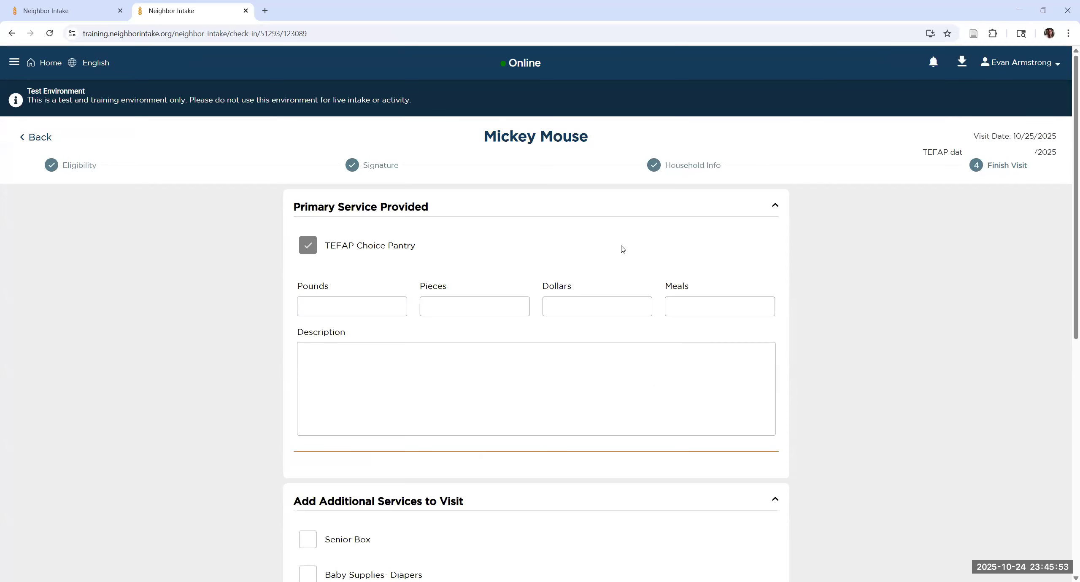
{"action": "scroll", "coordinate": [764, 523], "scroll_direction": "down", "scroll_amount": 10}
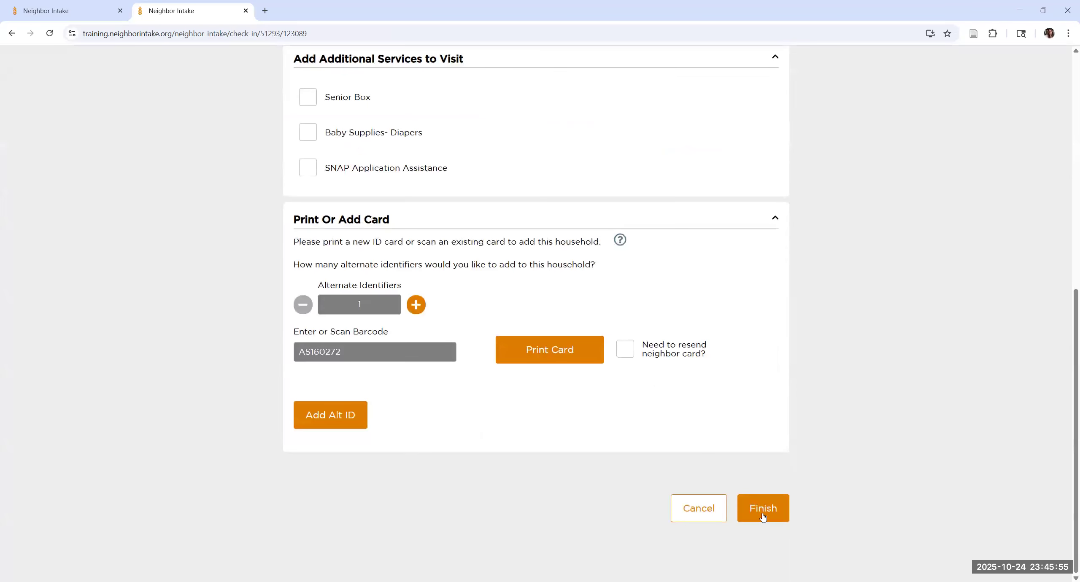
{"action": "left_click", "coordinate": [764, 525]}
{"action": "left_click", "coordinate": [541, 401]}
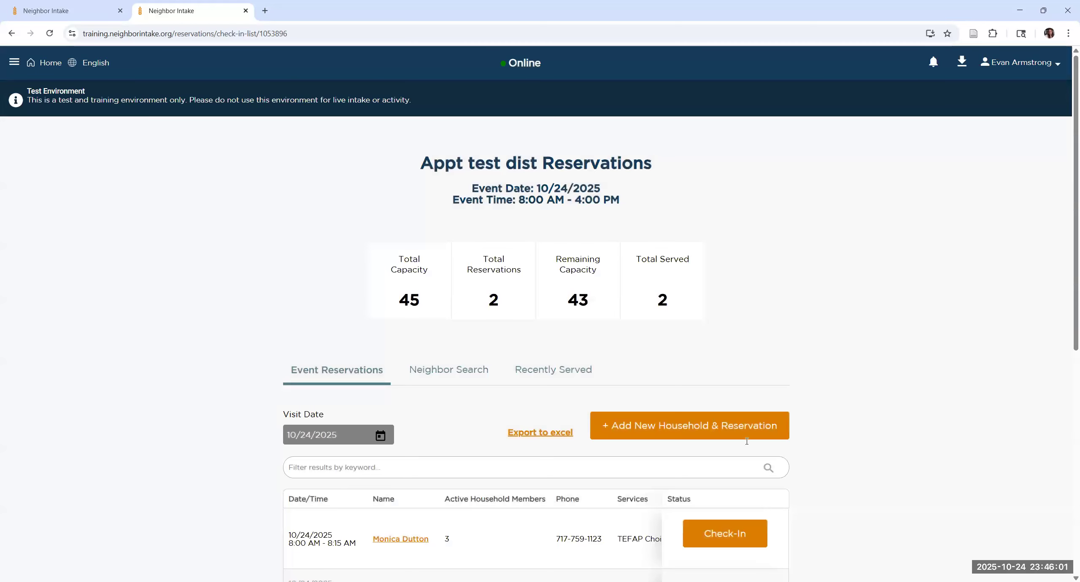
Review the Appt test dist event's capacity figures and the status of each listed reservation
{"action": "scroll", "coordinate": [727, 450], "scroll_direction": "down", "scroll_amount": 5}
{"action": "scroll", "coordinate": [705, 447], "scroll_direction": "up", "scroll_amount": 4}
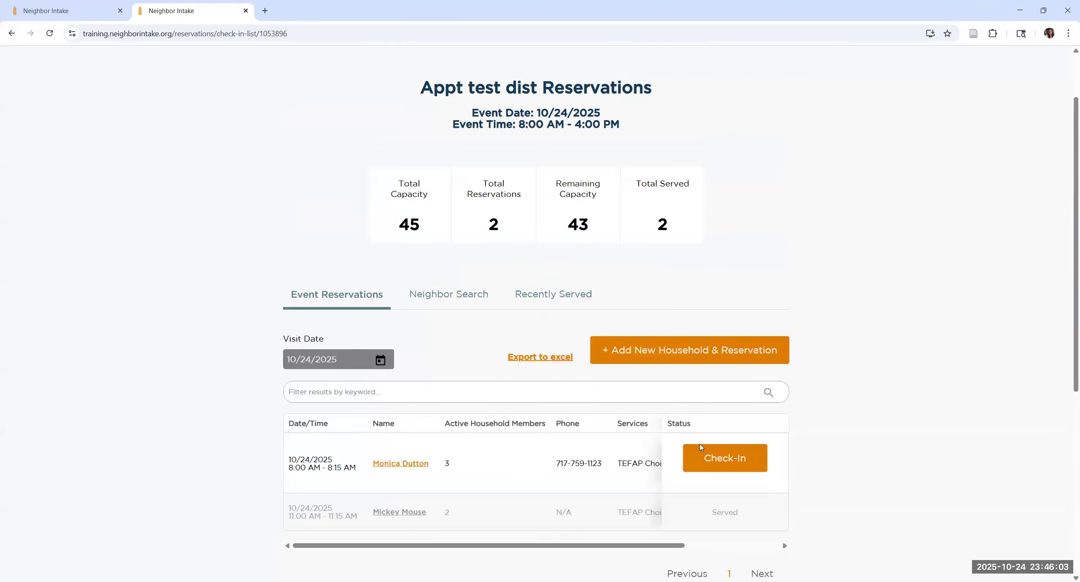
{"action": "scroll", "coordinate": [701, 448], "scroll_direction": "up", "scroll_amount": 2}
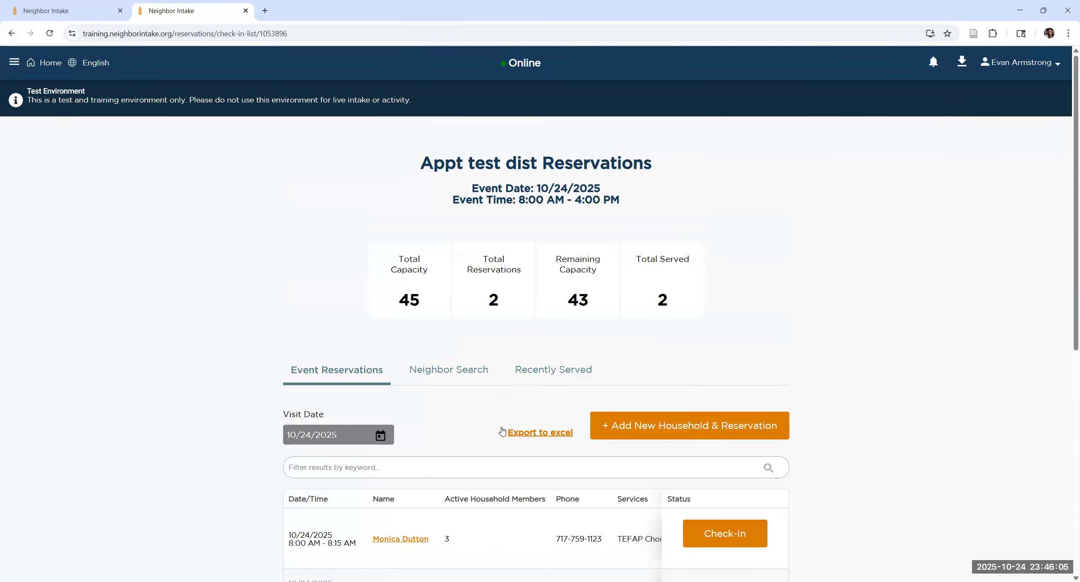
{"action": "scroll", "coordinate": [502, 431], "scroll_direction": "down", "scroll_amount": 4}
{"action": "scroll", "coordinate": [463, 404], "scroll_direction": "up", "scroll_amount": 4}
Return to the home page and search the intake records by the name "mou, mic"
{"action": "left_click", "coordinate": [47, 63]}
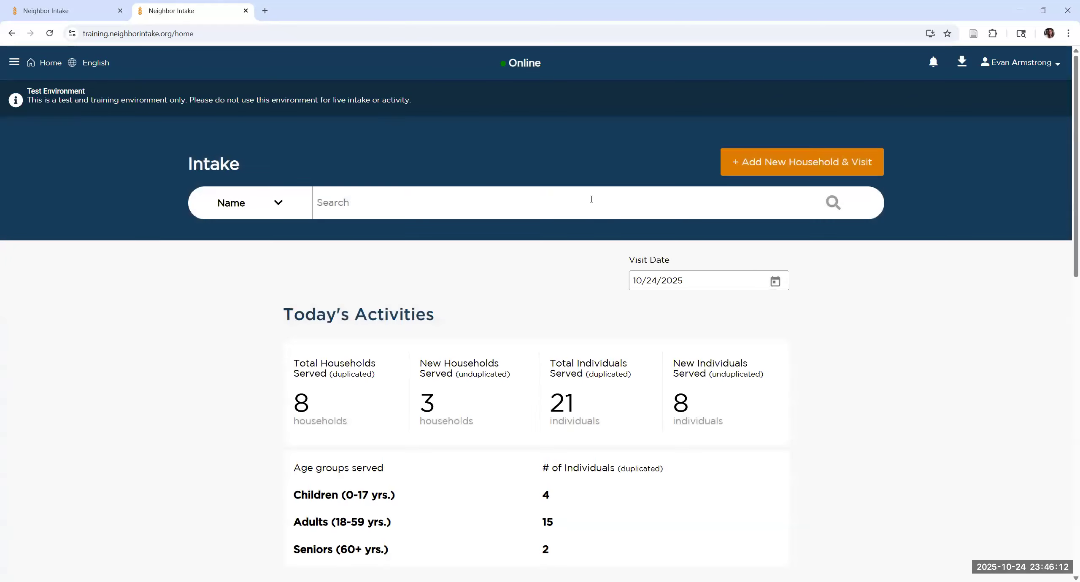
{"action": "left_click", "coordinate": [593, 198]}
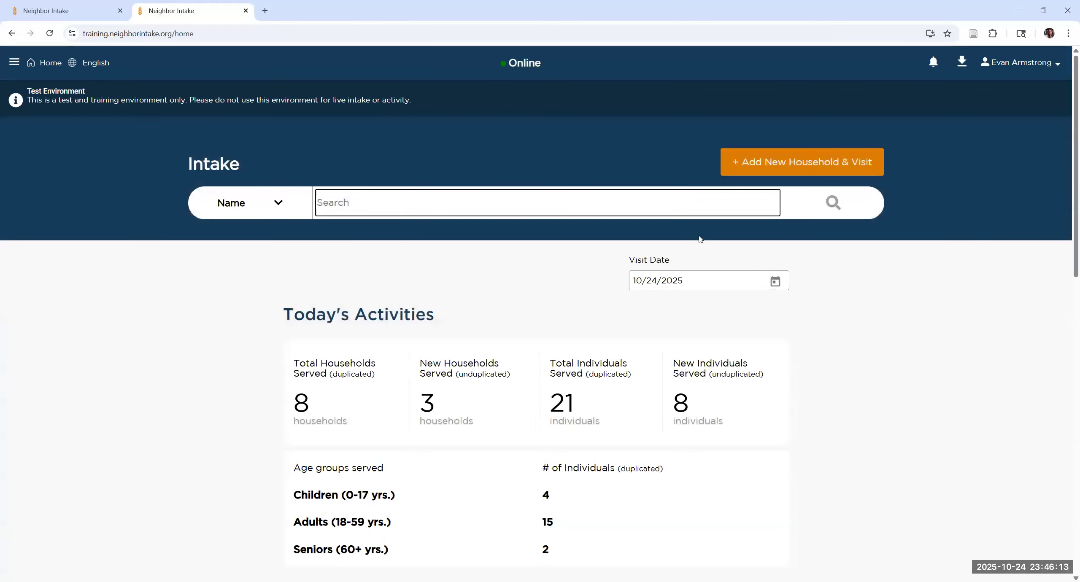
{"action": "type", "text": "mou, mic"}
{"action": "key", "text": "Return"}
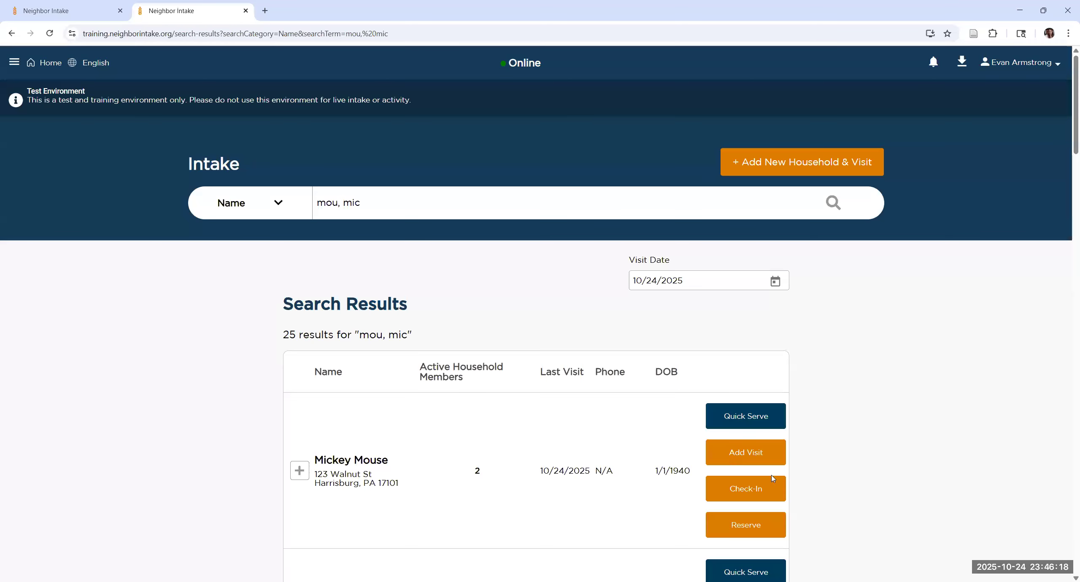
{"action": "left_click", "coordinate": [744, 528]}
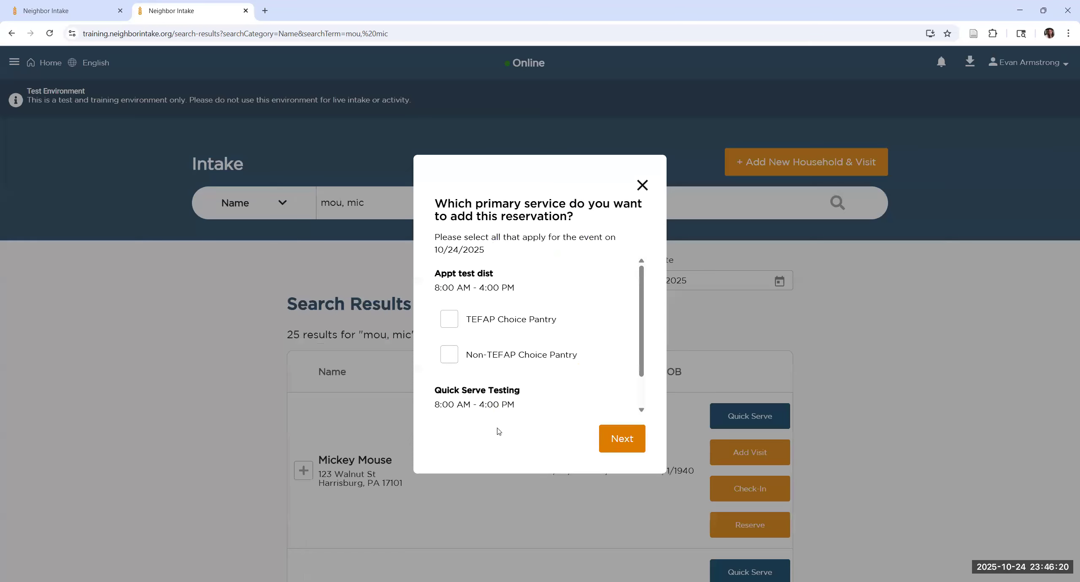
{"action": "left_click", "coordinate": [449, 319]}
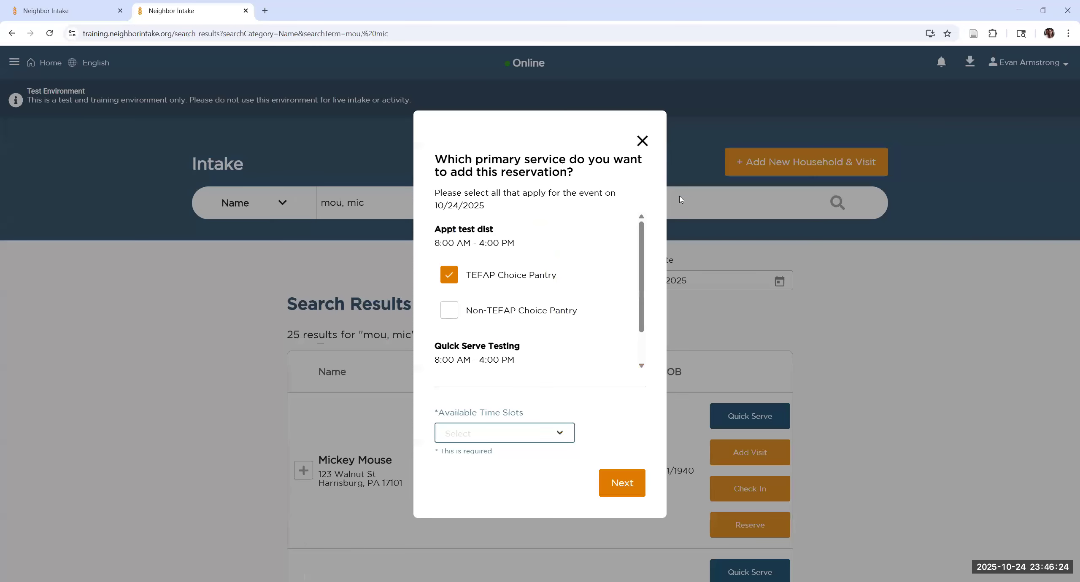
{"action": "left_click", "coordinate": [641, 140]}
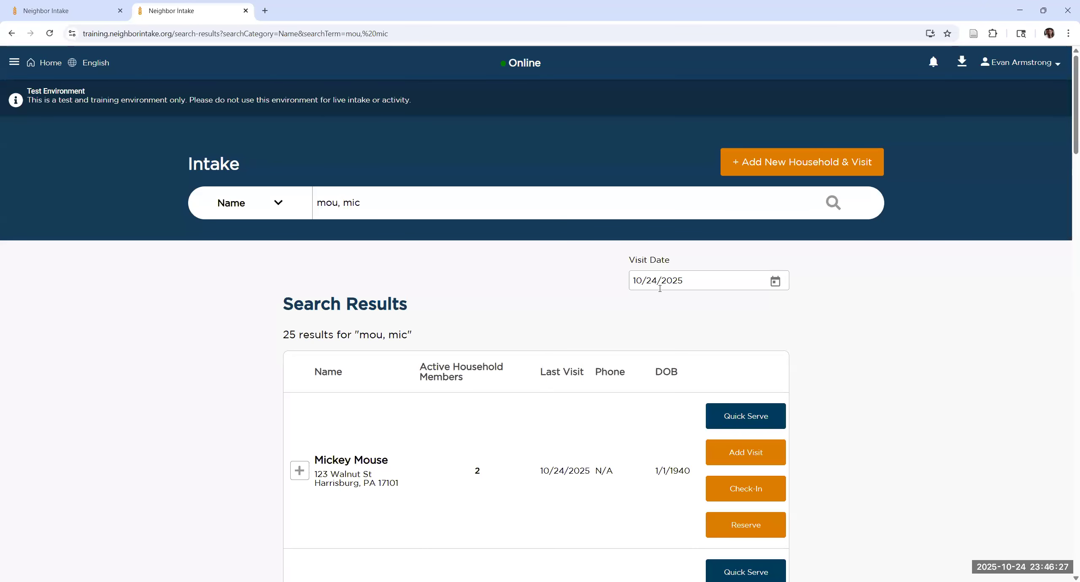
Set the visit date for the search results to 10/29/2025
{"action": "left_click", "coordinate": [776, 282]}
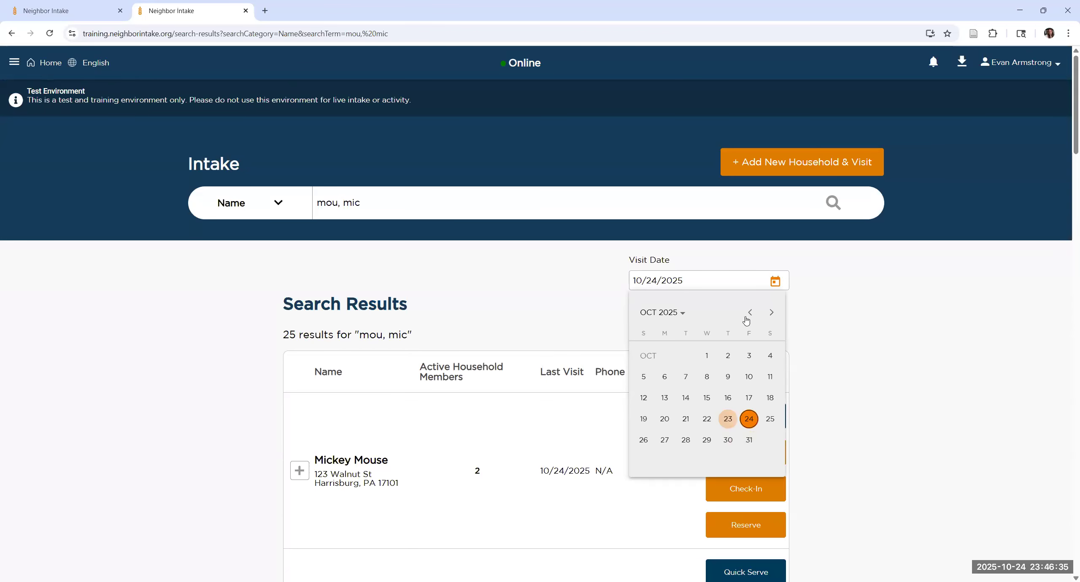
{"action": "left_click", "coordinate": [776, 283]}
{"action": "left_click", "coordinate": [775, 283]}
{"action": "left_click", "coordinate": [706, 441]}
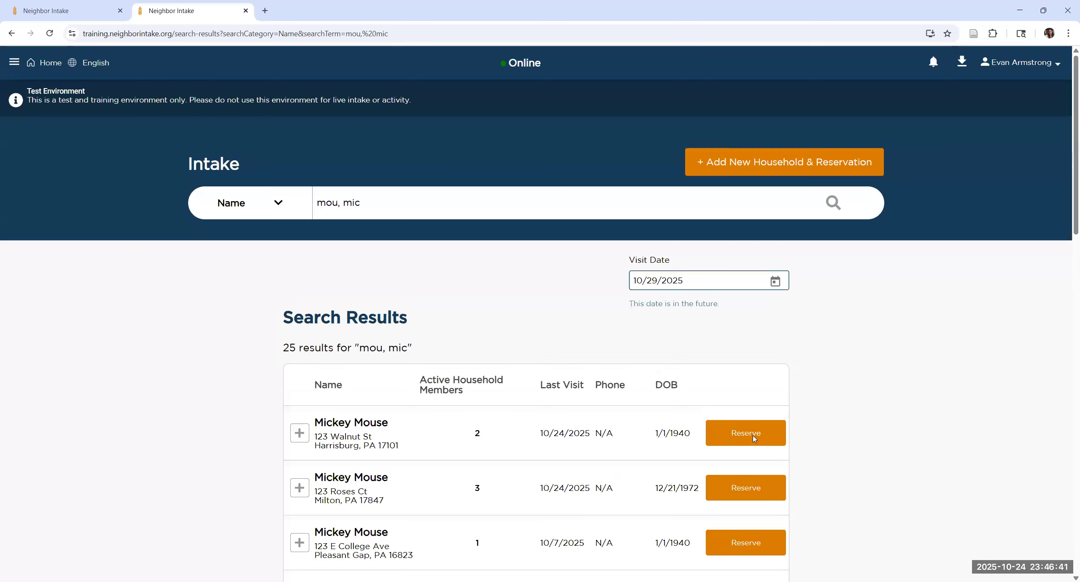
Reserve Food Pantry - TEFAP/Bonus at Hope Distribution for the two-member Mickey Mouse household, in the 8:00 AM - 8:15 AM slot
{"action": "left_click", "coordinate": [754, 441]}
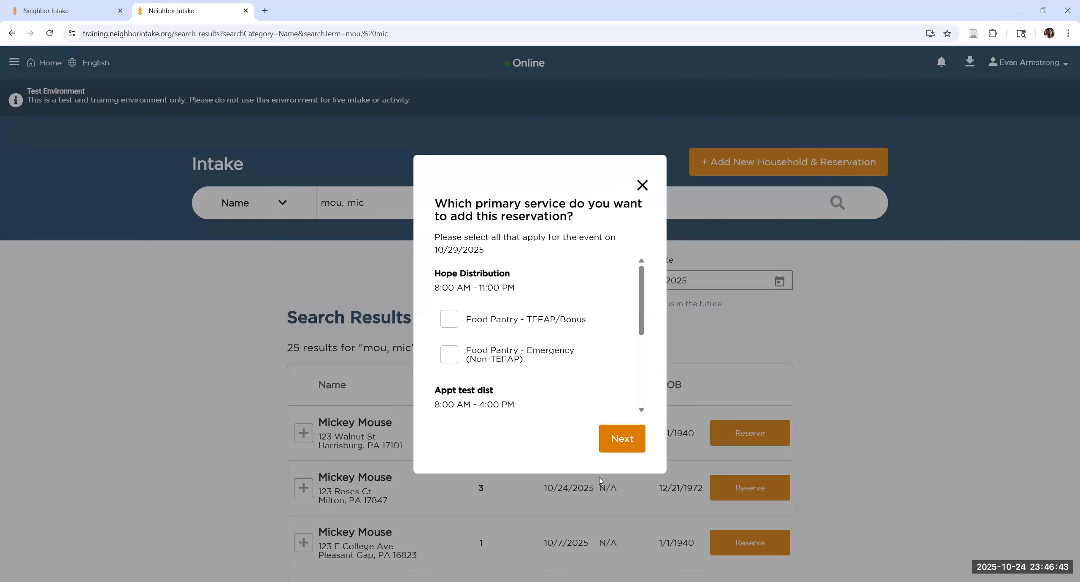
{"action": "left_click", "coordinate": [449, 319]}
{"action": "left_click", "coordinate": [566, 433]}
{"action": "left_click", "coordinate": [473, 505]}
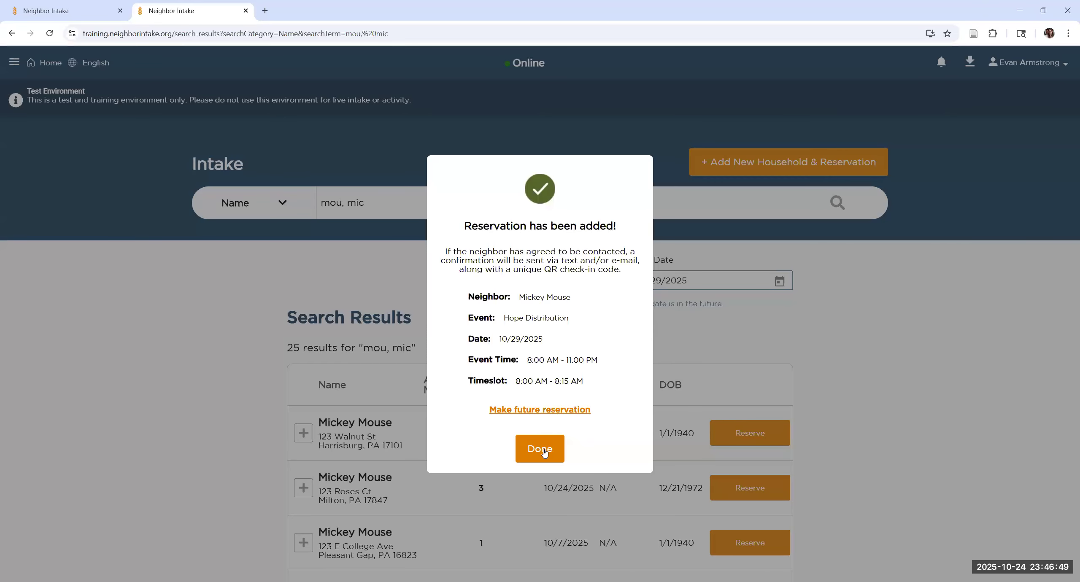
{"action": "left_click", "coordinate": [543, 450]}
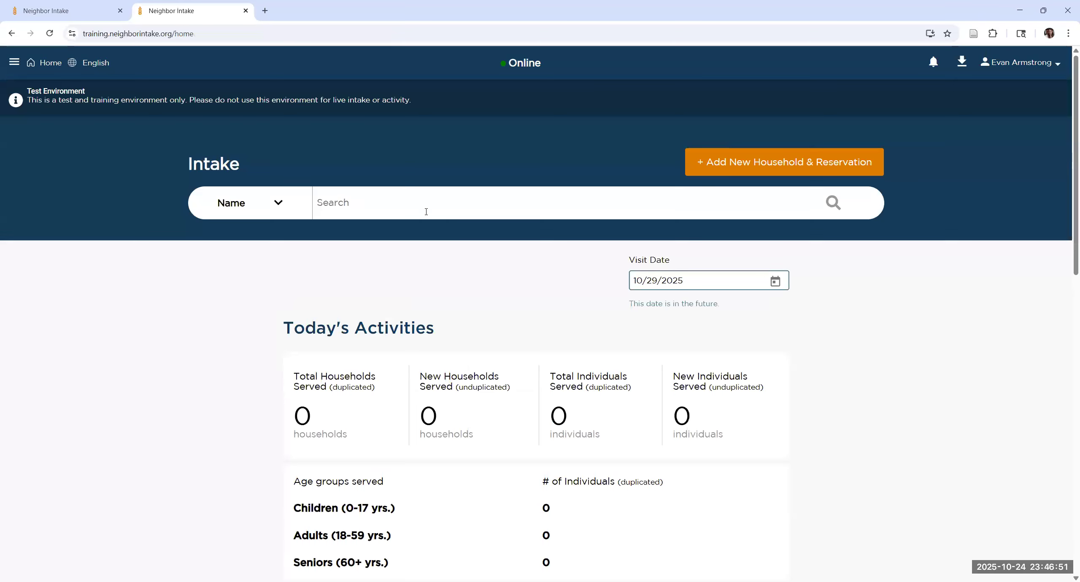
Search the intake records by the name "mou, mic" and review the expanded details of the two-member Mickey Mouse household
{"action": "left_click", "coordinate": [430, 207]}
{"action": "type", "text": "mou"}
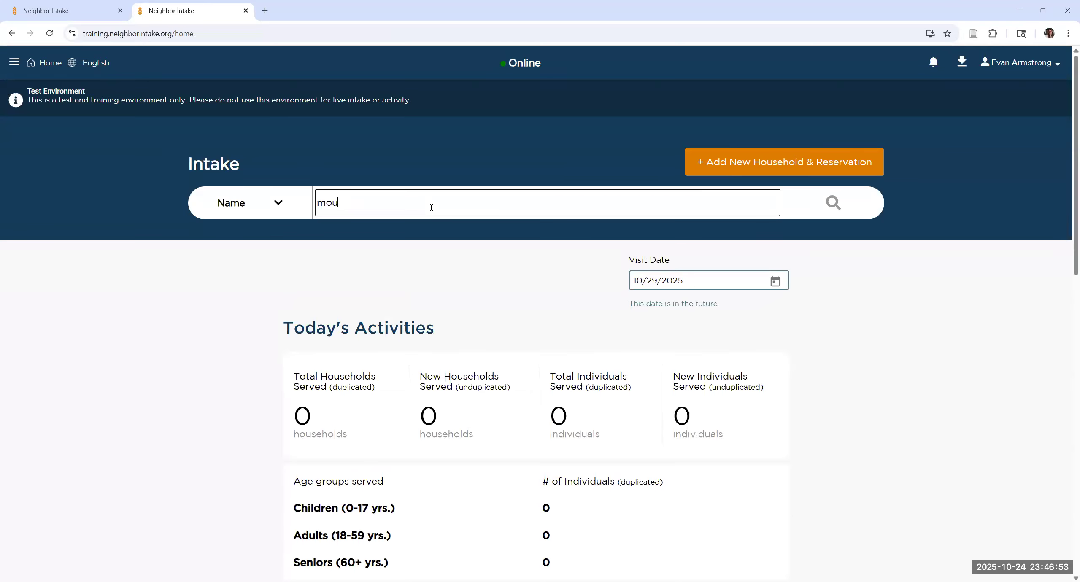
{"action": "type", "text": ", mic"}
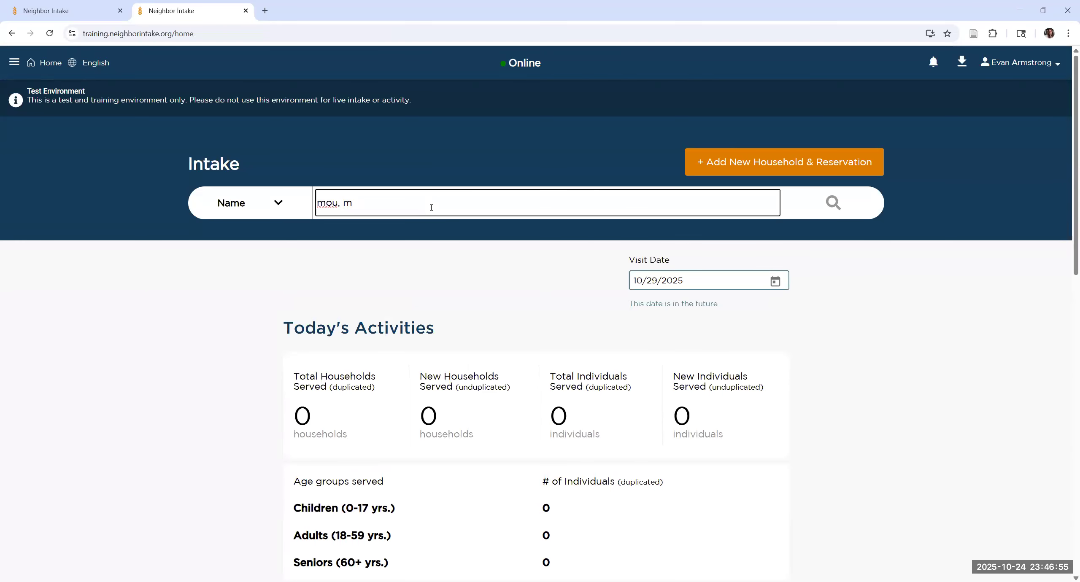
{"action": "key", "text": "Return"}
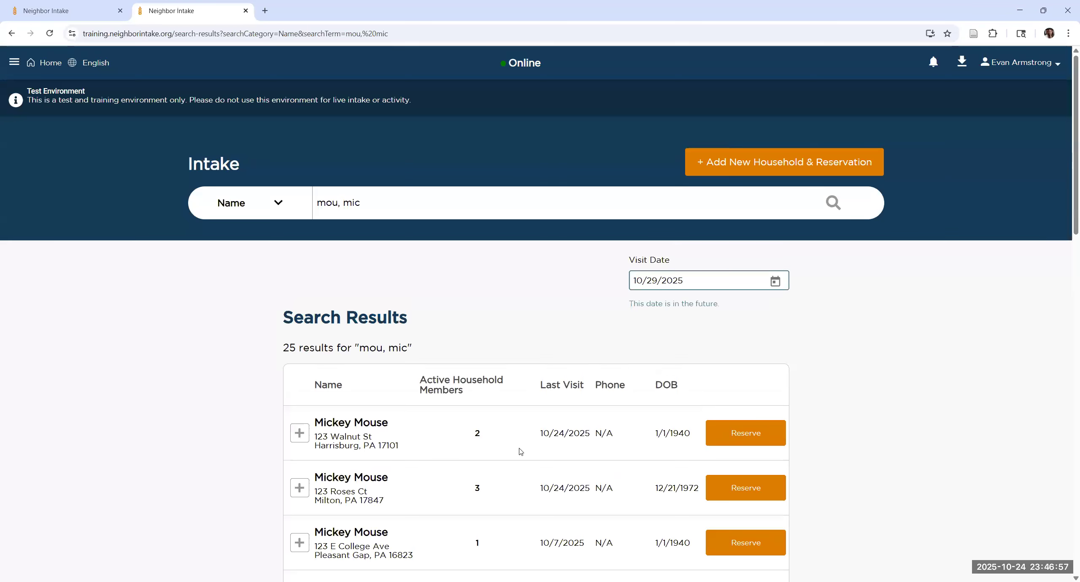
{"action": "left_click", "coordinate": [660, 433]}
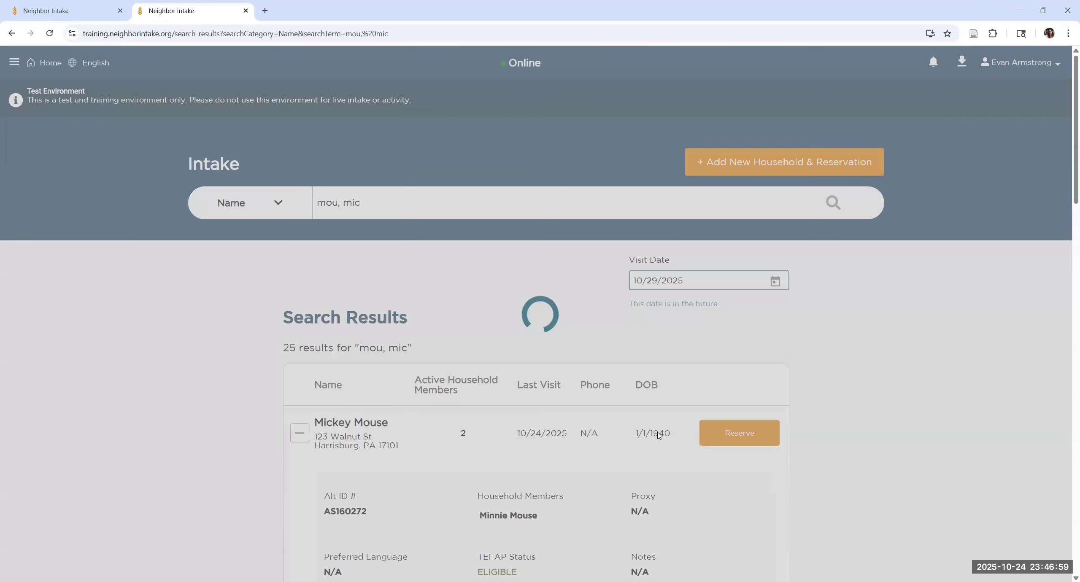
{"action": "scroll", "coordinate": [658, 435], "scroll_direction": "down", "scroll_amount": 5}
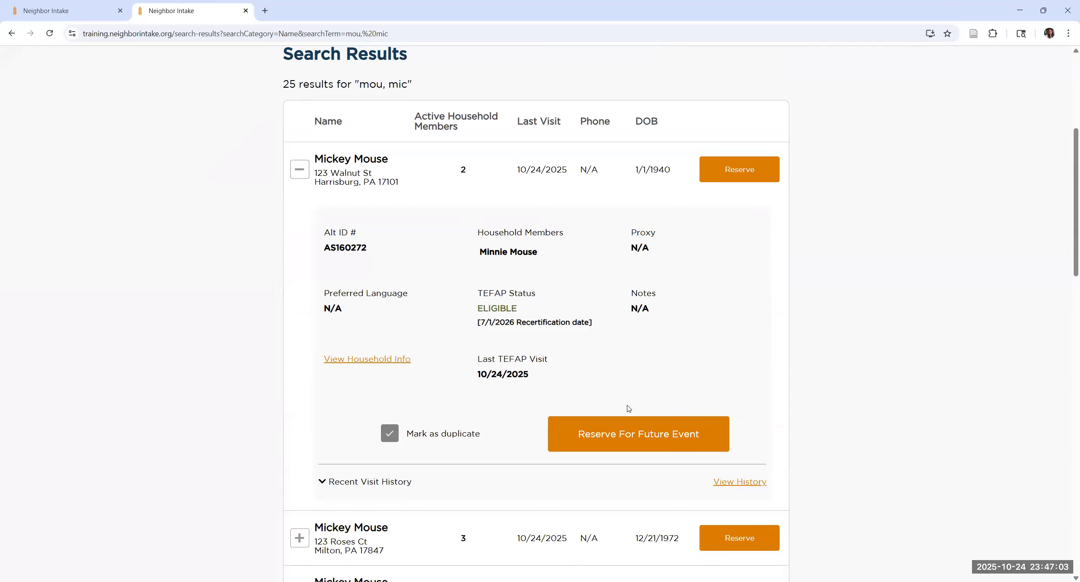
{"action": "scroll", "coordinate": [628, 402], "scroll_direction": "up", "scroll_amount": 4}
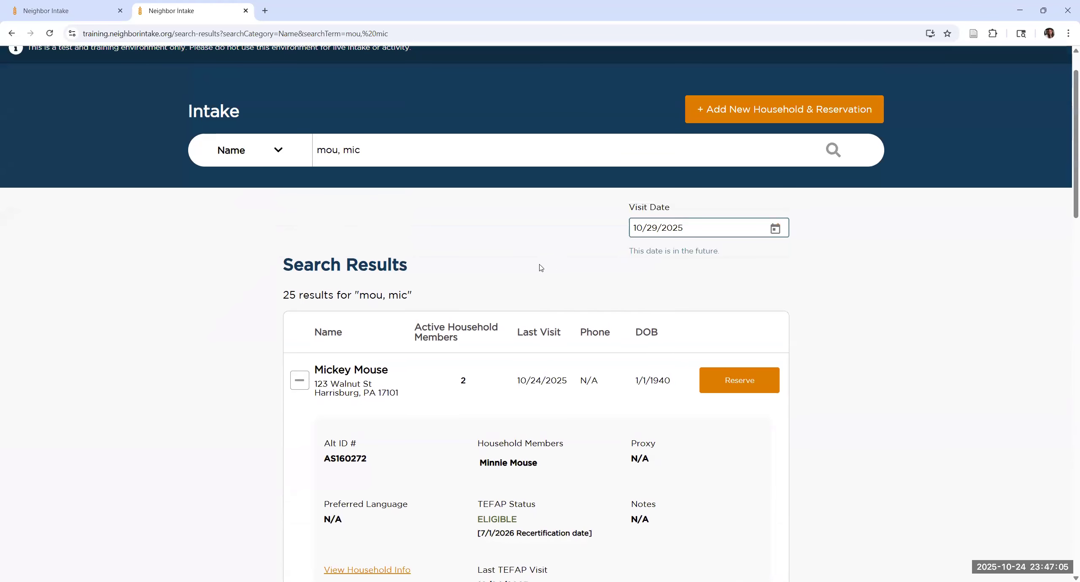
{"action": "scroll", "coordinate": [422, 268], "scroll_direction": "up", "scroll_amount": 1}
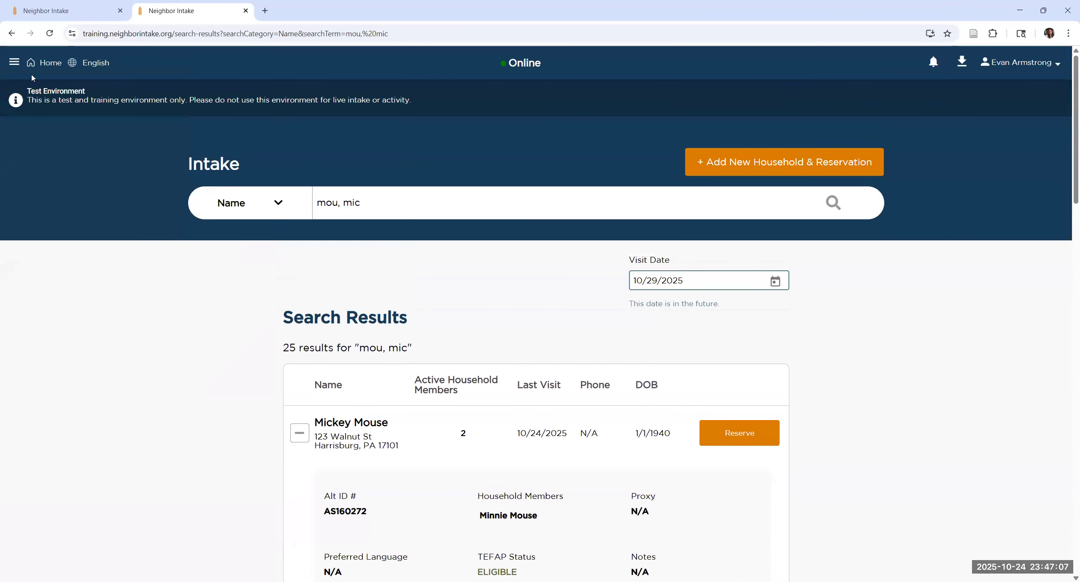
Return to the home page, open Hope Distribution's distribution figures, and view its event reservations through to the reservation's edit and cancel options
{"action": "left_click", "coordinate": [50, 63]}
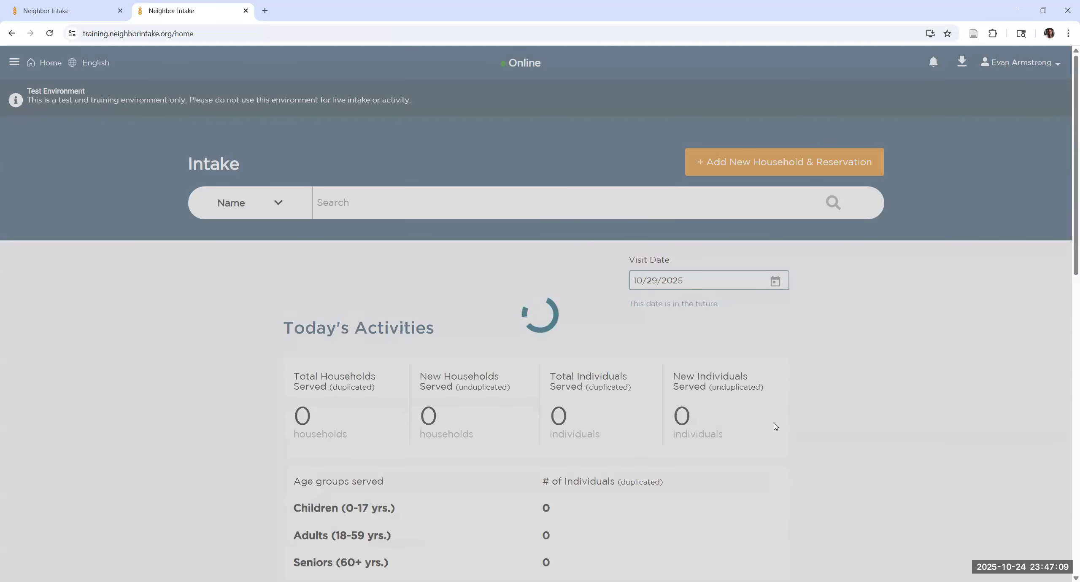
{"action": "scroll", "coordinate": [515, 441], "scroll_direction": "down", "scroll_amount": 6}
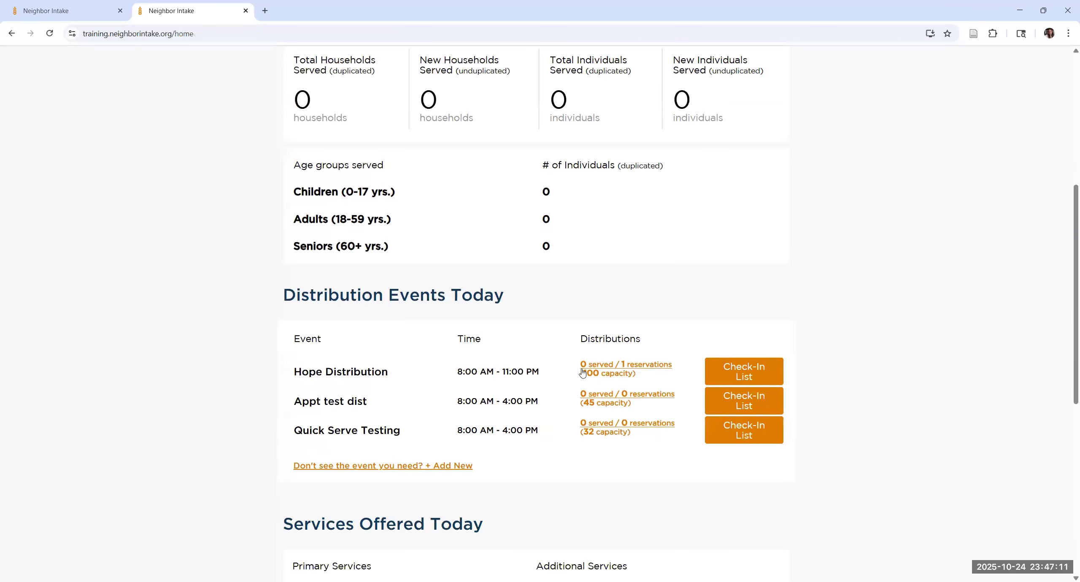
{"action": "left_click", "coordinate": [637, 369]}
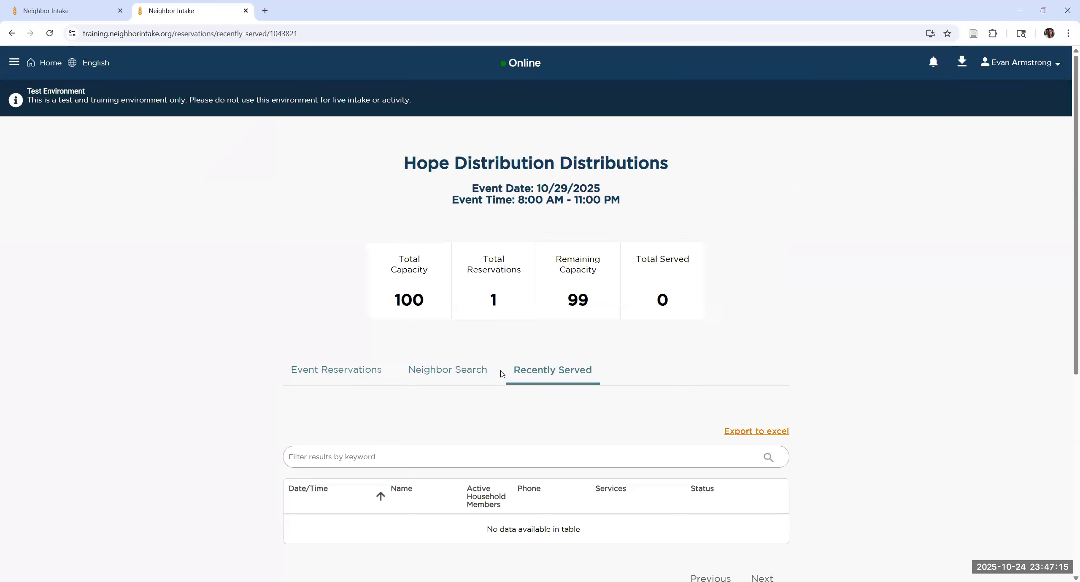
{"action": "scroll", "coordinate": [561, 425], "scroll_direction": "down", "scroll_amount": 2}
{"action": "left_click", "coordinate": [337, 270]}
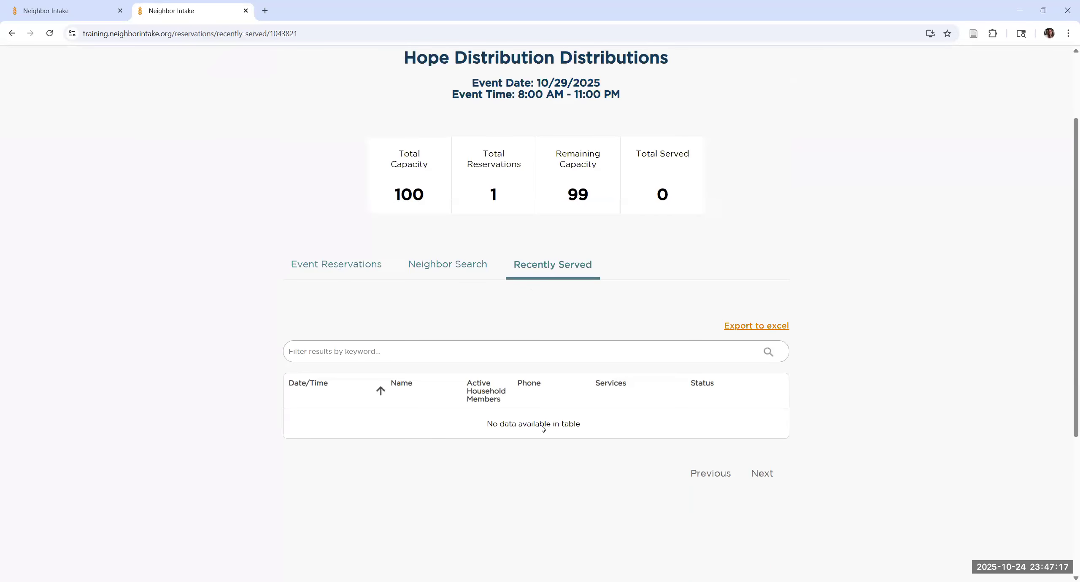
{"action": "scroll", "coordinate": [634, 442], "scroll_direction": "down", "scroll_amount": 2}
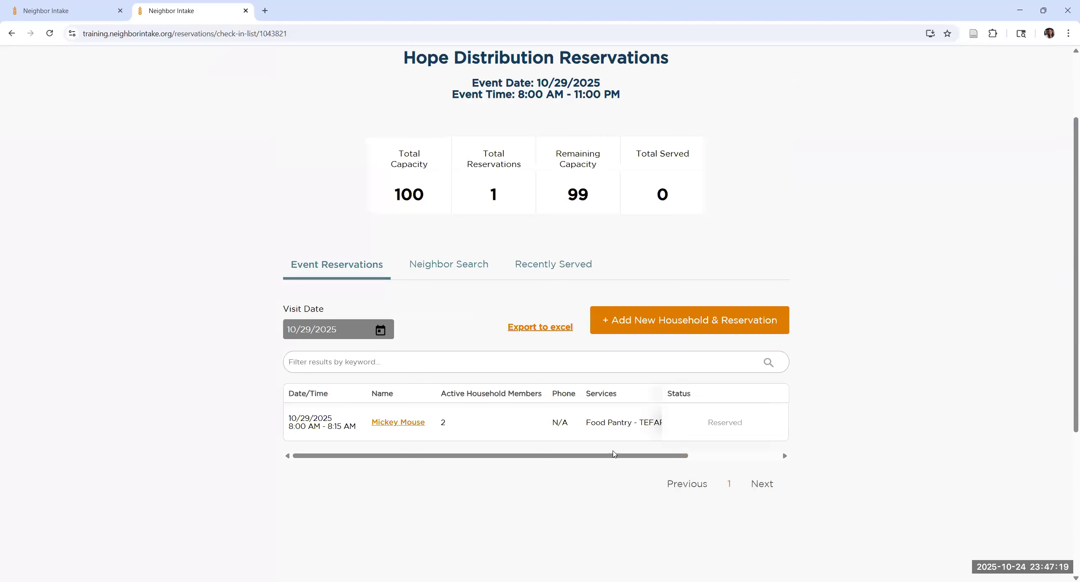
{"action": "scroll", "coordinate": [582, 432], "scroll_direction": "right", "scroll_amount": 3}
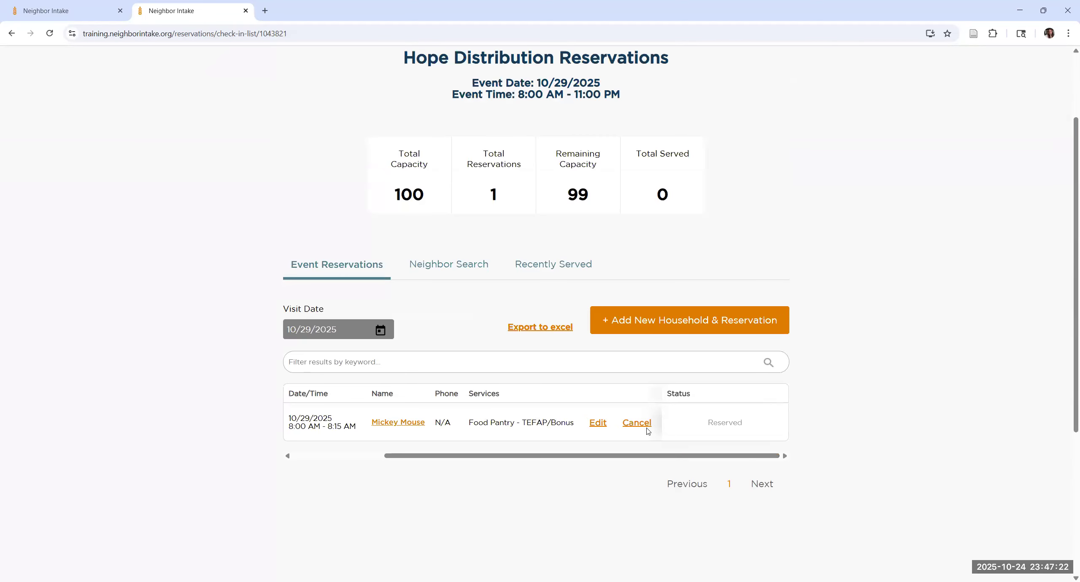
Examine the reservation's editable primary services and available time slots, plus its cancellation option
{"action": "left_click", "coordinate": [598, 425]}
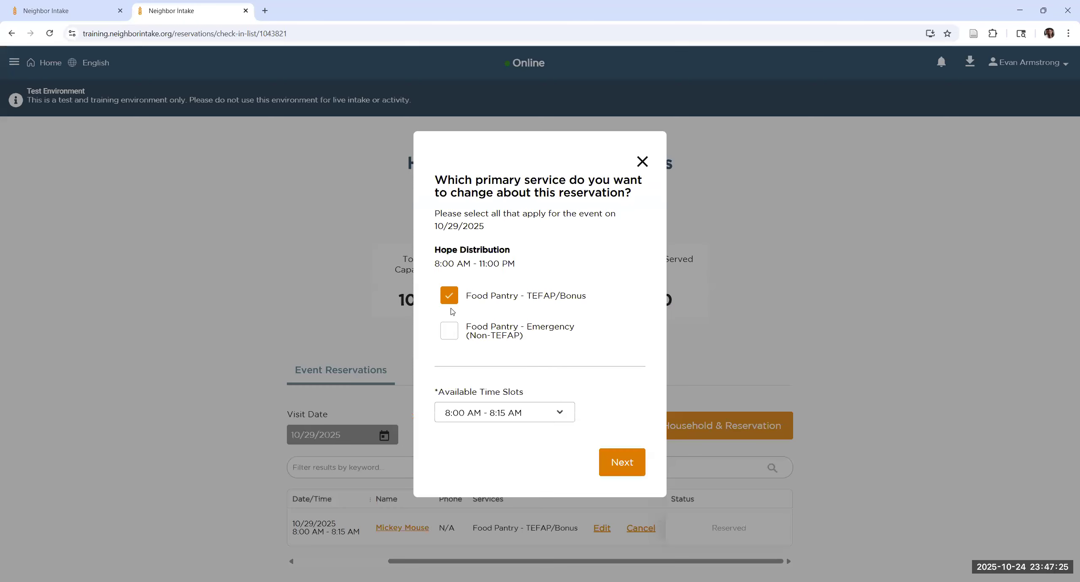
{"action": "left_click", "coordinate": [547, 418]}
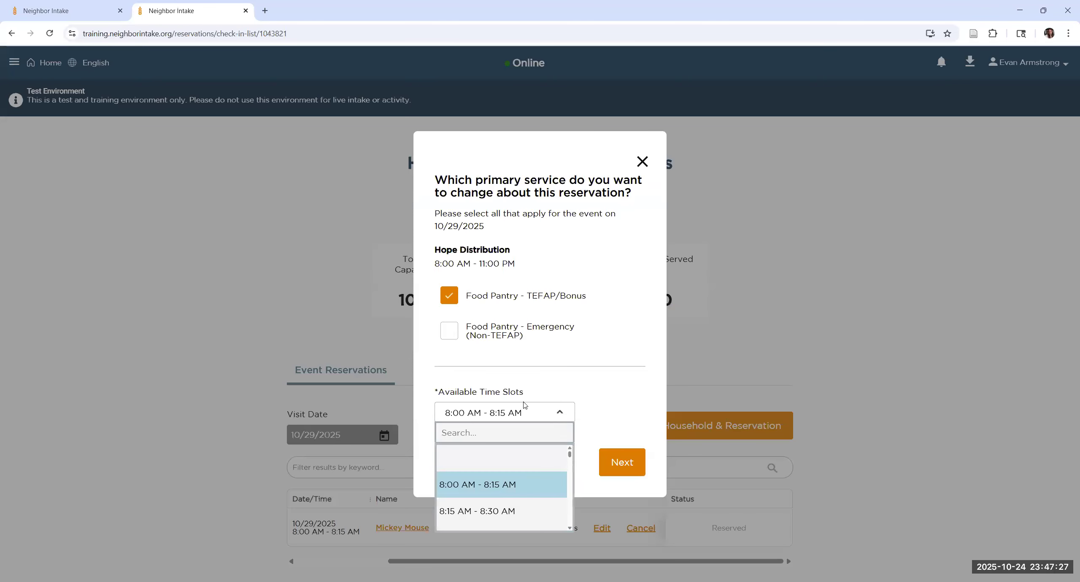
{"action": "left_click", "coordinate": [550, 411]}
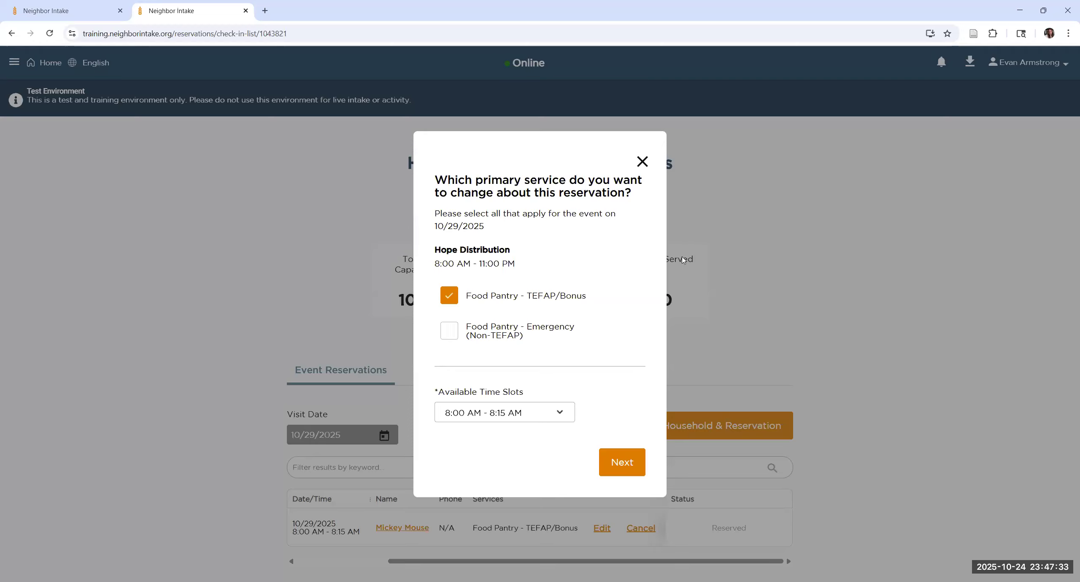
{"action": "left_click", "coordinate": [631, 533]}
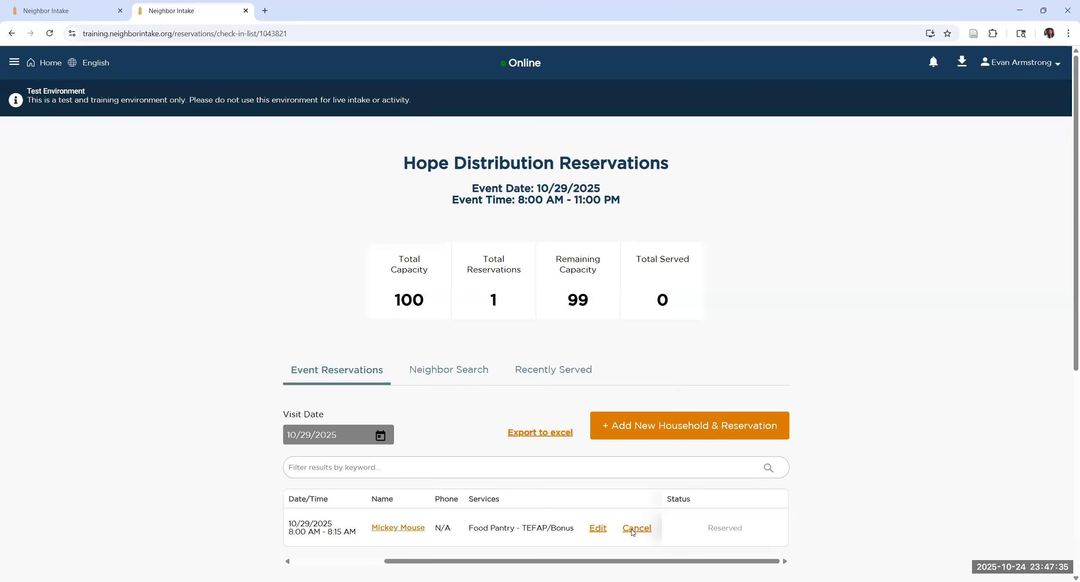
{"action": "left_click", "coordinate": [631, 533]}
{"action": "left_click", "coordinate": [629, 251]}
{"action": "scroll", "coordinate": [633, 512], "scroll_direction": "down", "scroll_amount": 4}
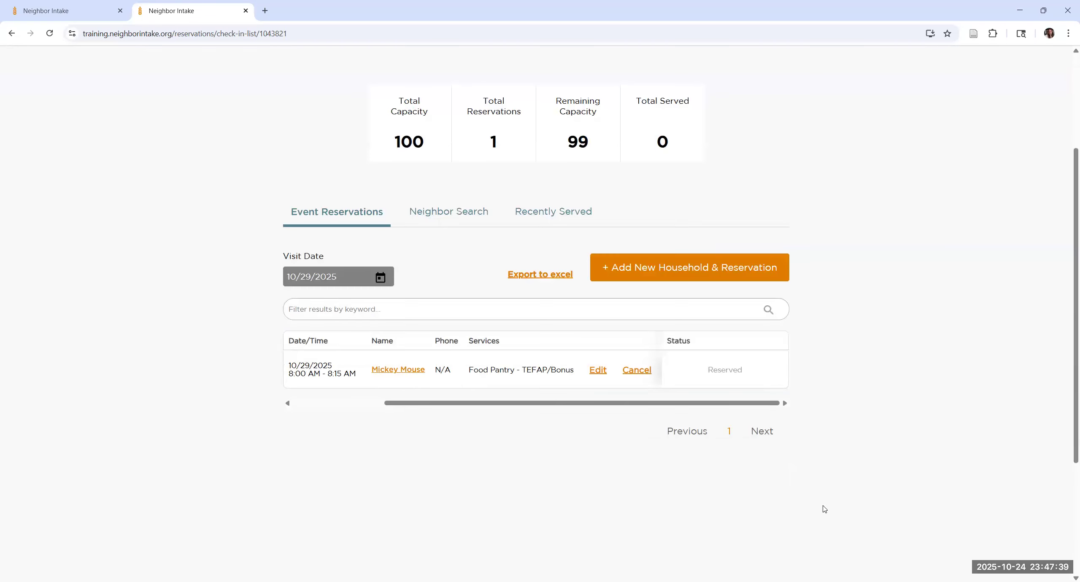
View the Hope Distribution event's neighbor search and recently served sections, and return to its event reservations
{"action": "scroll", "coordinate": [570, 439], "scroll_direction": "up", "scroll_amount": 1}
{"action": "scroll", "coordinate": [570, 439], "scroll_direction": "up", "scroll_amount": 3}
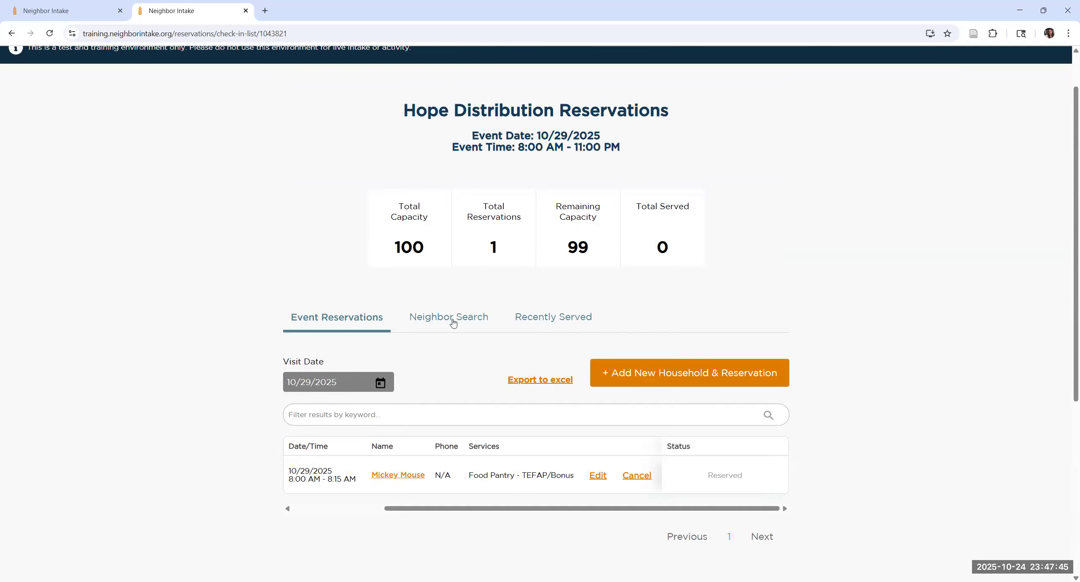
{"action": "left_click", "coordinate": [477, 324]}
{"action": "left_click", "coordinate": [571, 369]}
{"action": "left_click", "coordinate": [373, 376]}
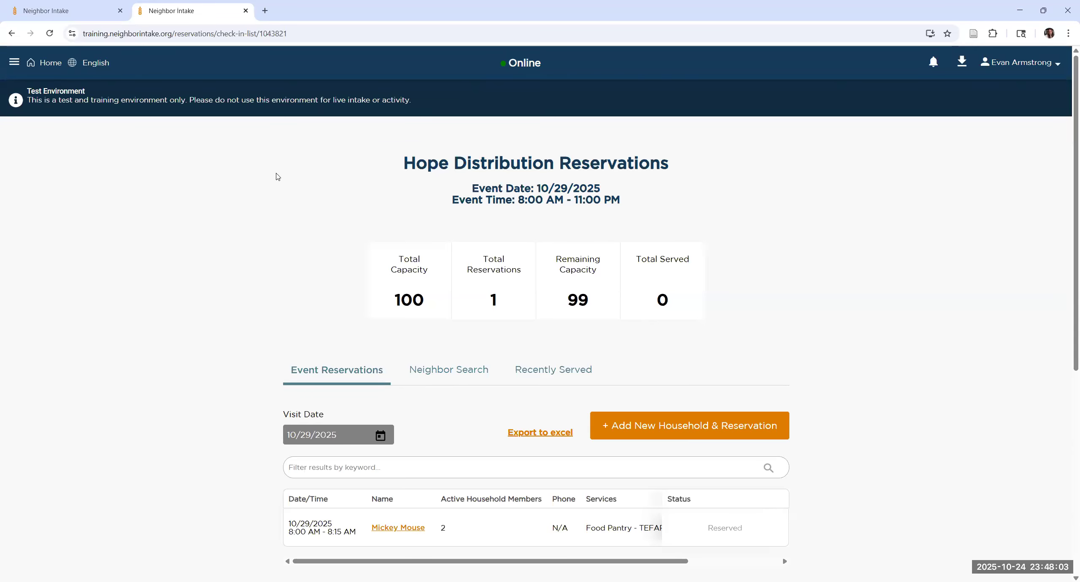
Return to the home page and open Hope Distribution's page through its served and reservations figures
{"action": "left_click", "coordinate": [48, 63]}
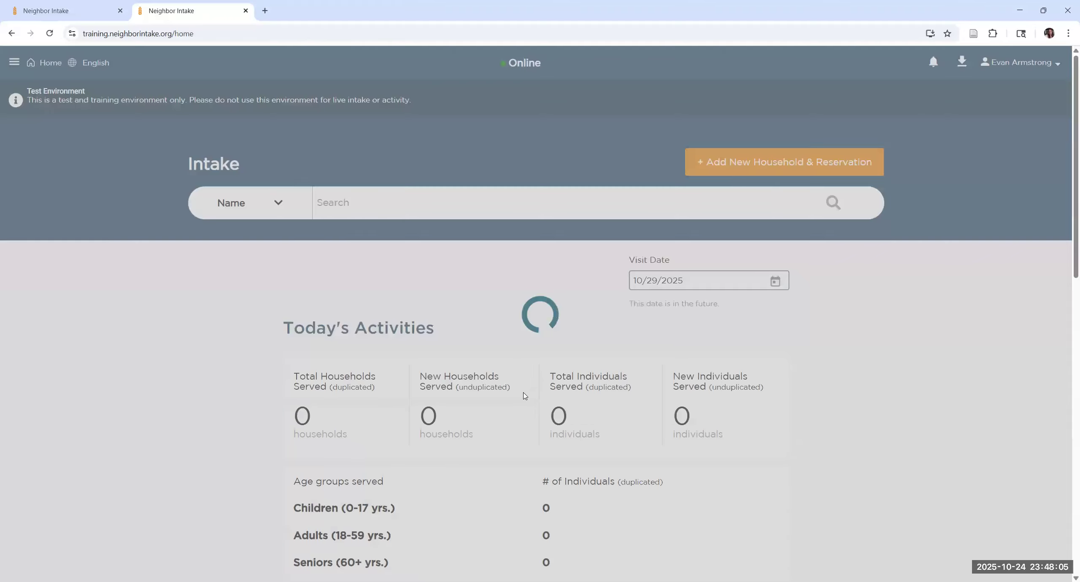
{"action": "scroll", "coordinate": [506, 149], "scroll_direction": "down", "scroll_amount": 9}
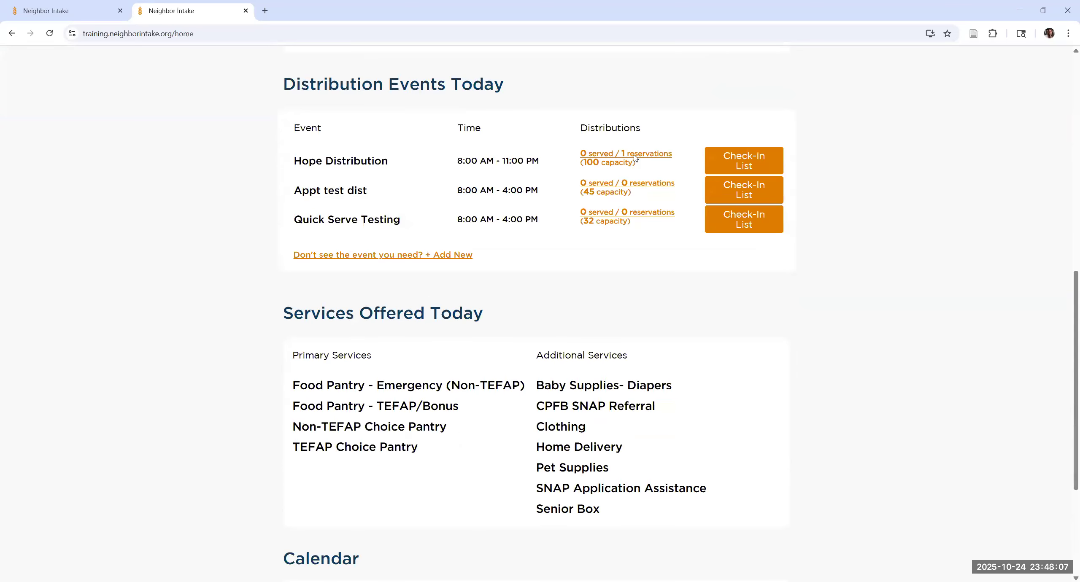
{"action": "left_click", "coordinate": [634, 156]}
Go back to the home page, open the Hope Distribution check-in list, and examine the actions available for its reservation
{"action": "left_click", "coordinate": [34, 69]}
{"action": "scroll", "coordinate": [749, 309], "scroll_direction": "down", "scroll_amount": 6}
{"action": "scroll", "coordinate": [749, 310], "scroll_direction": "down", "scroll_amount": 2}
{"action": "left_click", "coordinate": [752, 313]}
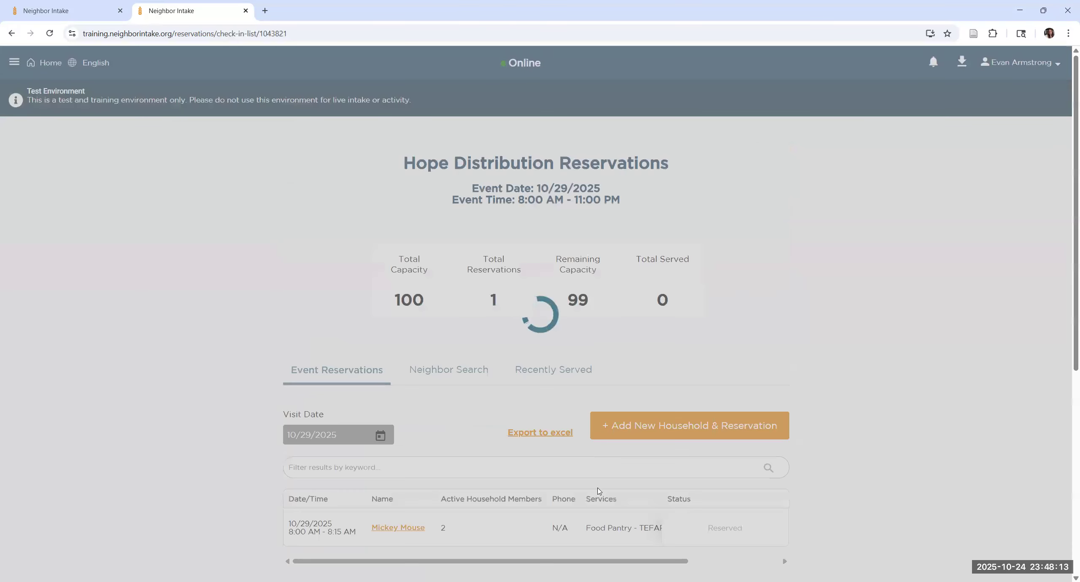
{"action": "scroll", "coordinate": [596, 489], "scroll_direction": "down", "scroll_amount": 3}
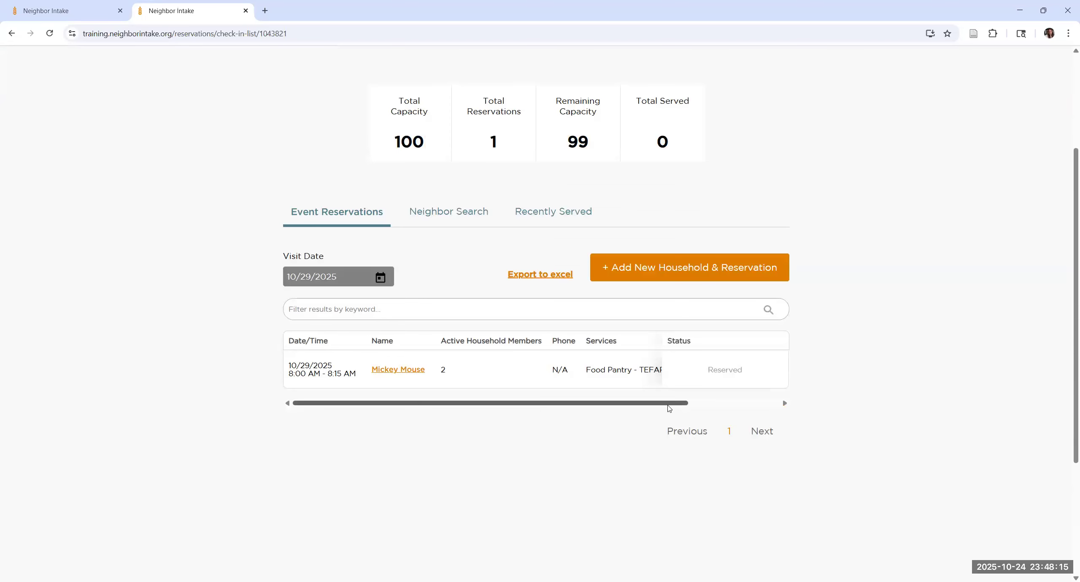
{"action": "scroll", "coordinate": [763, 416], "scroll_direction": "right", "scroll_amount": 3}
{"action": "scroll", "coordinate": [741, 379], "scroll_direction": "right", "scroll_amount": 2}
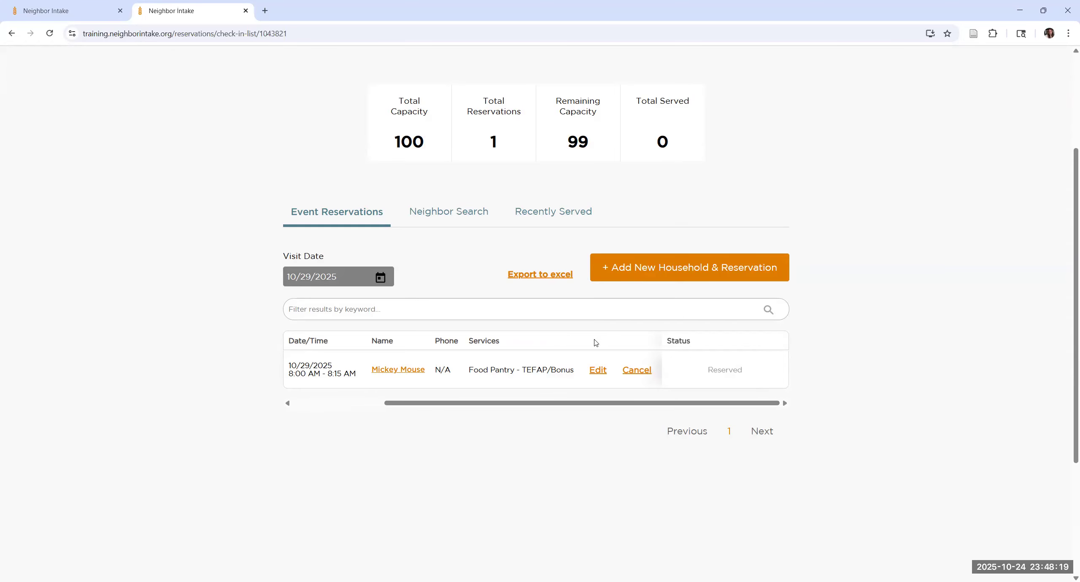
{"action": "scroll", "coordinate": [397, 289], "scroll_direction": "up", "scroll_amount": 3}
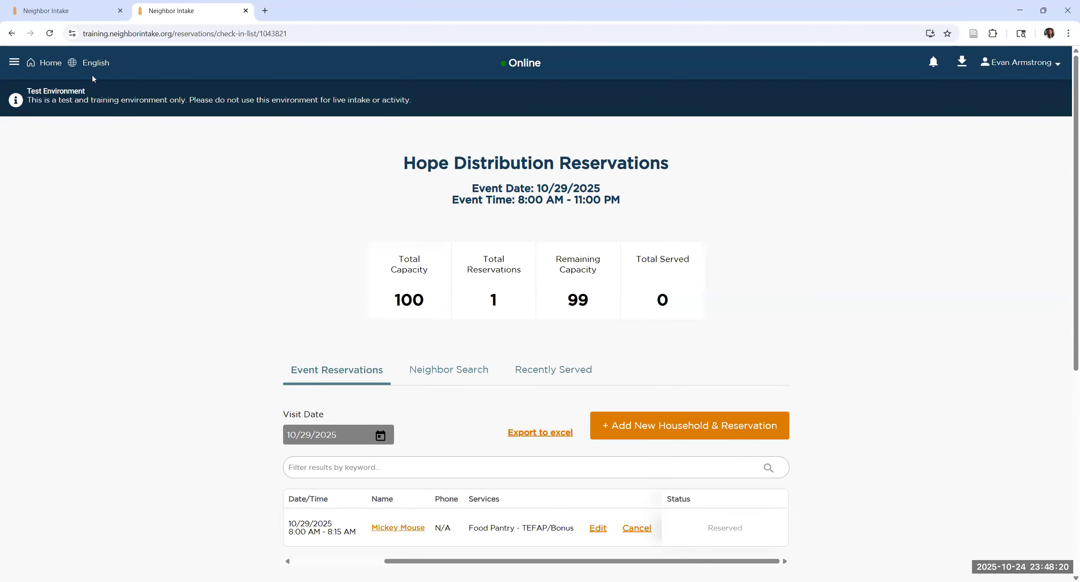
Return to the home page and set the visit date to 10/24/2025
{"action": "left_click", "coordinate": [56, 66]}
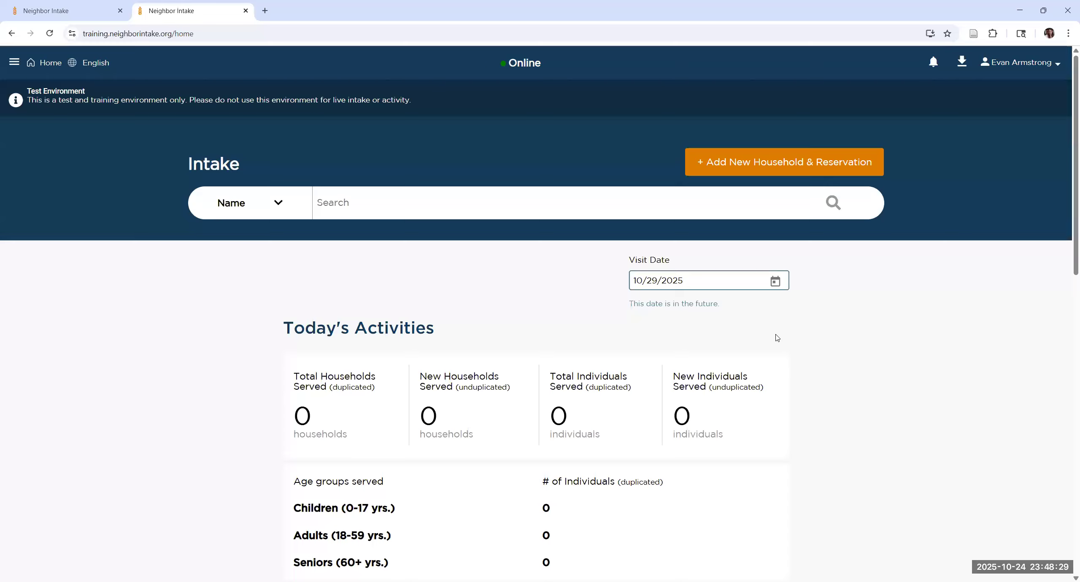
{"action": "left_click", "coordinate": [777, 284]}
{"action": "left_click", "coordinate": [749, 419]}
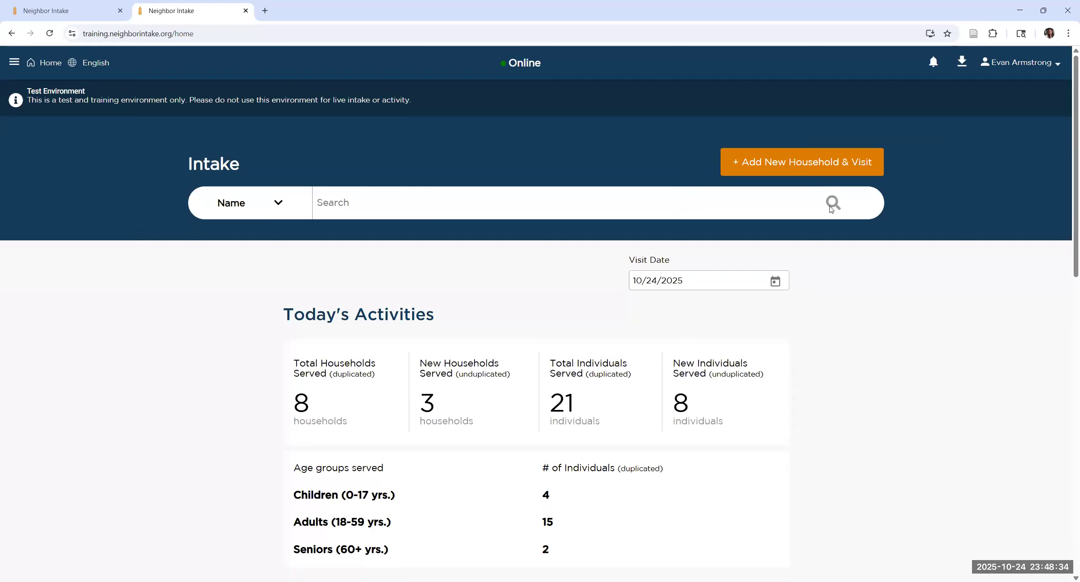
{"action": "left_click", "coordinate": [832, 204]}
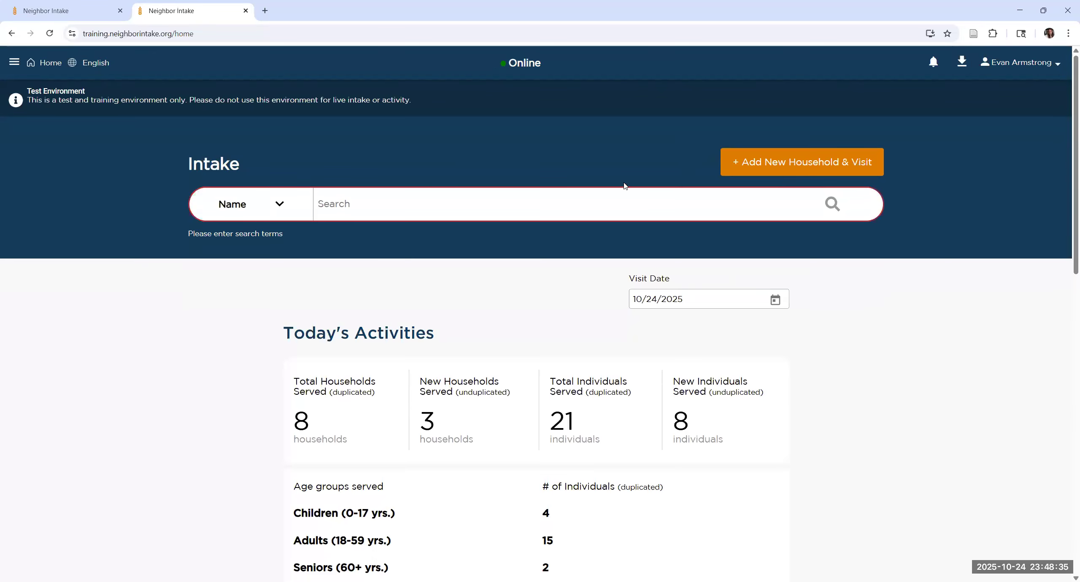